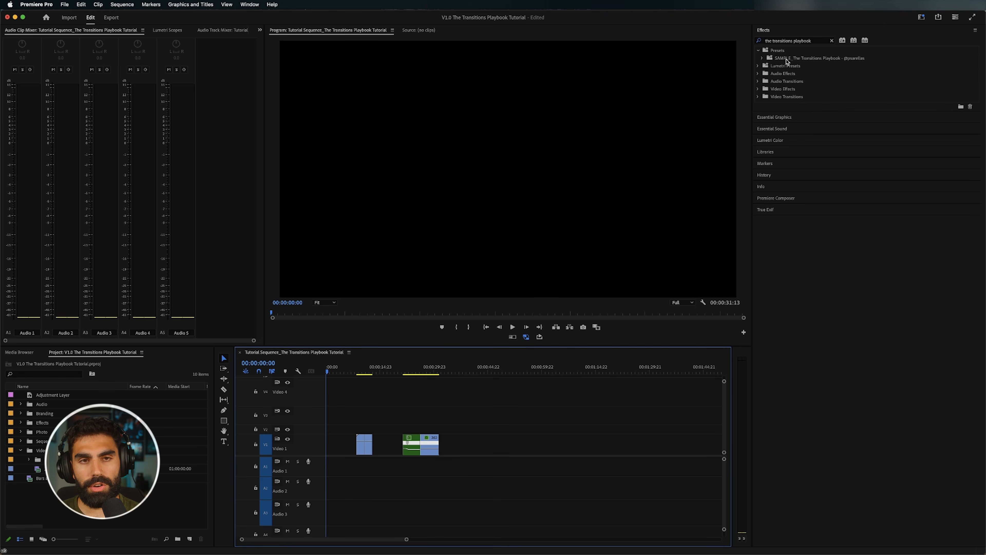
- Import the full, non-sample The Transitions Playbook preset file (.prfpset) into the effects presets and select its folder
{"action": "left_click", "coordinate": [785, 34]}
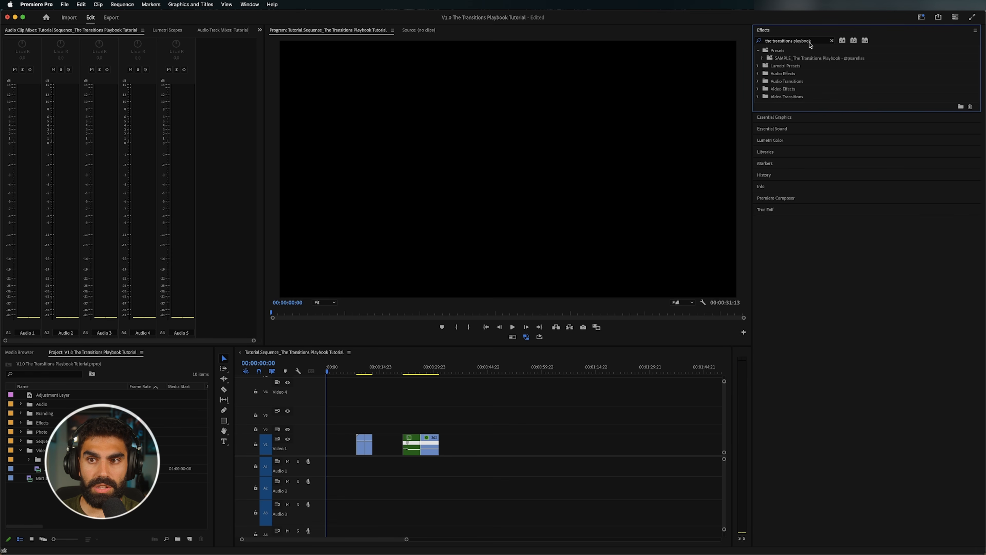
{"action": "left_click", "coordinate": [975, 30]}
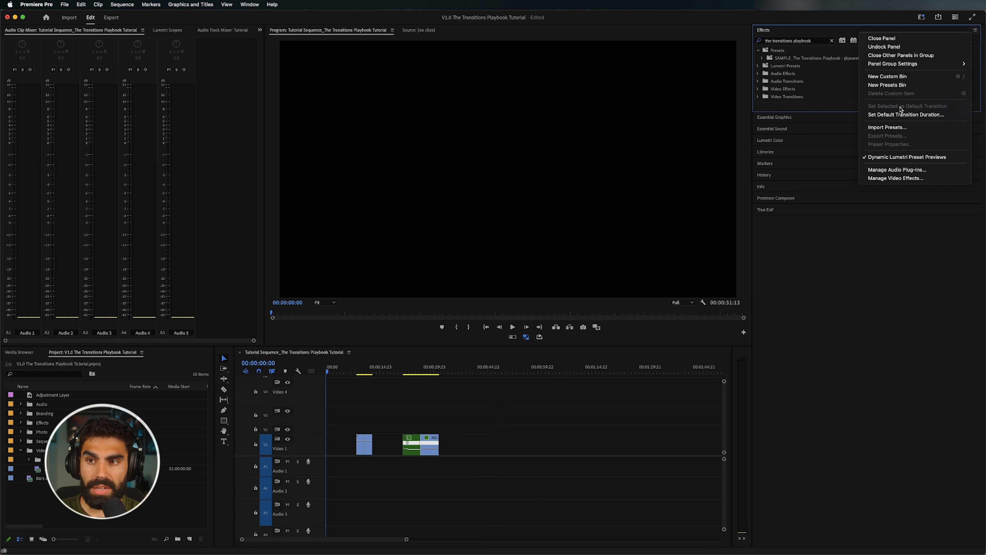
{"action": "left_click", "coordinate": [894, 127]}
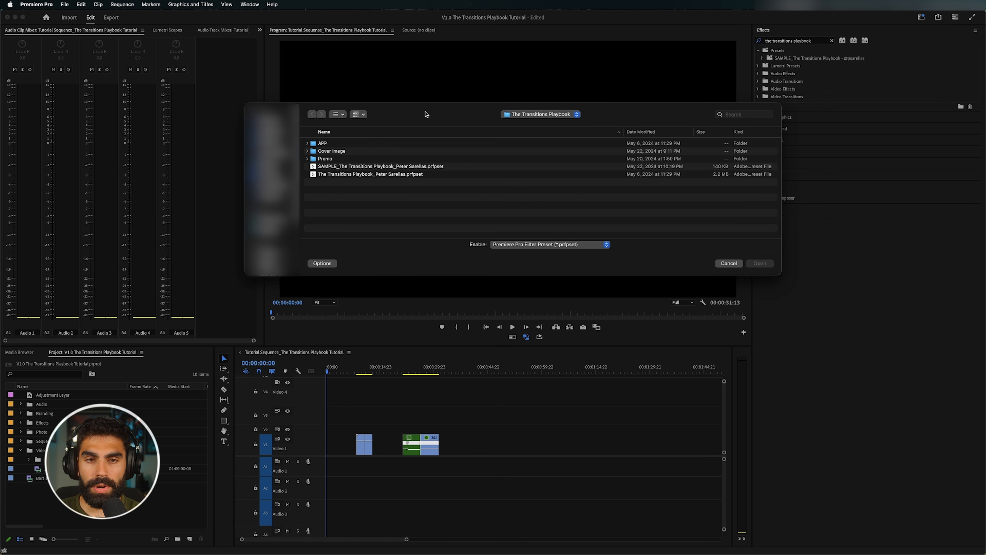
{"action": "left_click", "coordinate": [413, 178]}
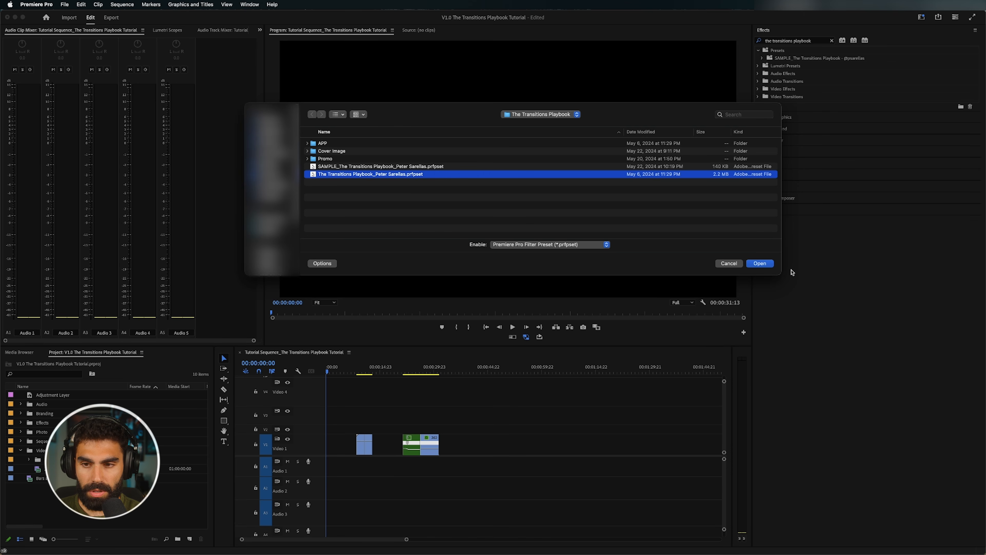
{"action": "left_click", "coordinate": [760, 263]}
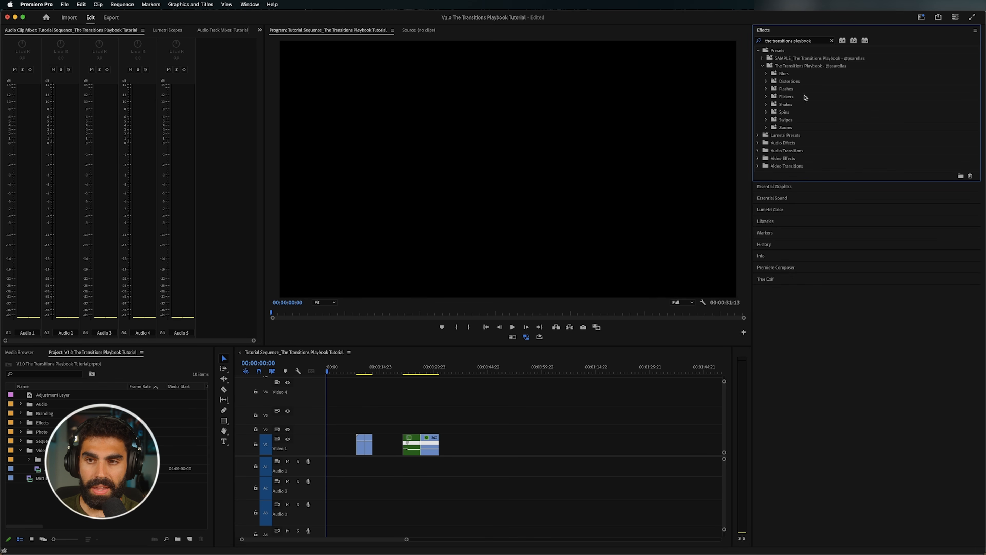
{"action": "left_click", "coordinate": [815, 66]}
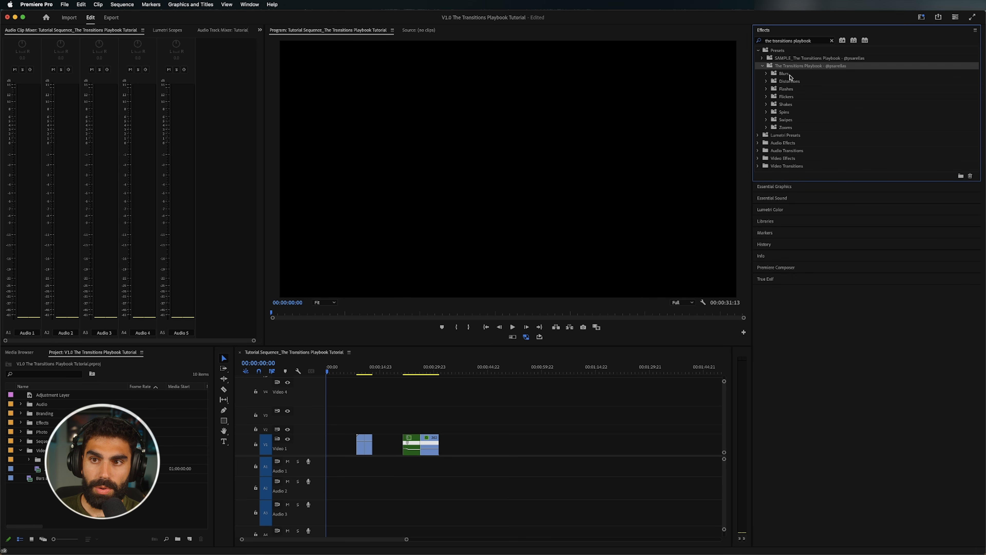
- Replace the effects search text with "the transition"
{"action": "left_click", "coordinate": [812, 42]}
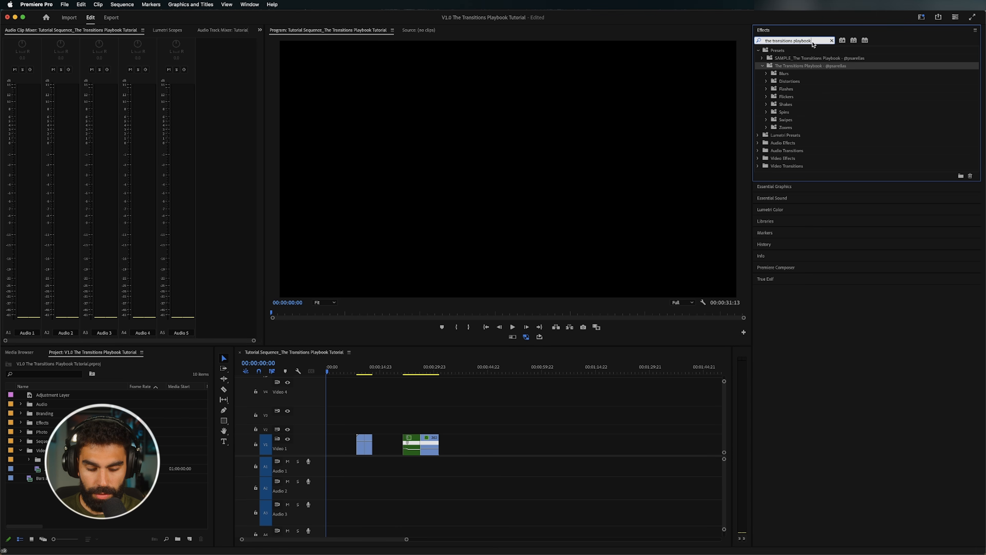
{"action": "key", "text": "super+a"}
{"action": "key", "text": "BackSpace"}
{"action": "type", "text": "the transitio"}
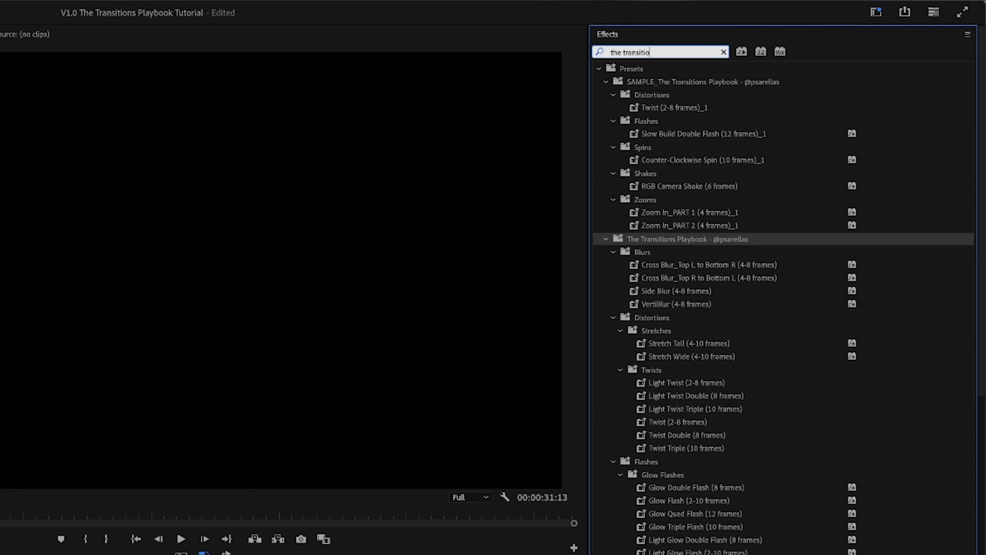
{"action": "type", "text": "n"}
- Collapse the SAMPLE preset folder and look through the presets in the full The Transitions Playbook folder
{"action": "left_click", "coordinate": [674, 175]}
{"action": "left_click", "coordinate": [656, 81]}
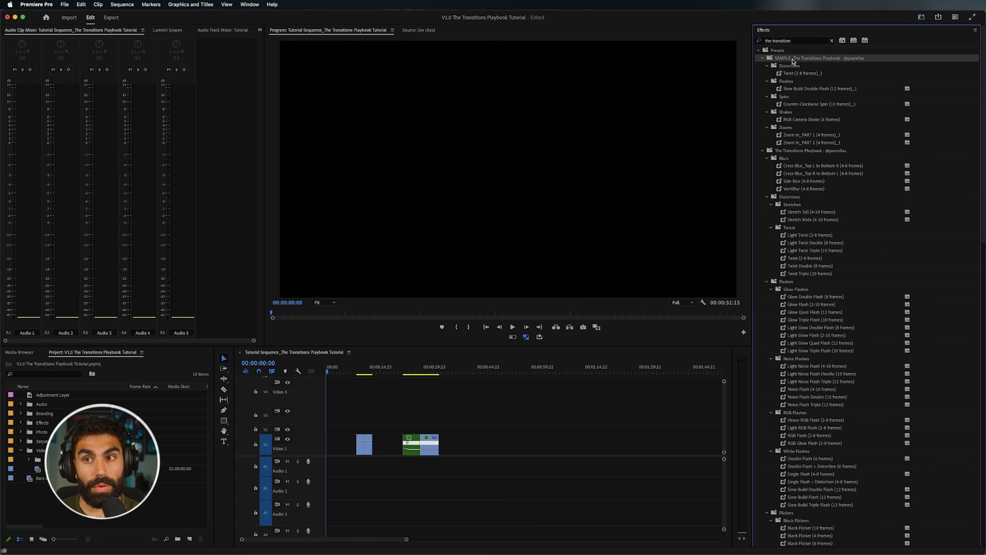
{"action": "left_click", "coordinate": [763, 58]}
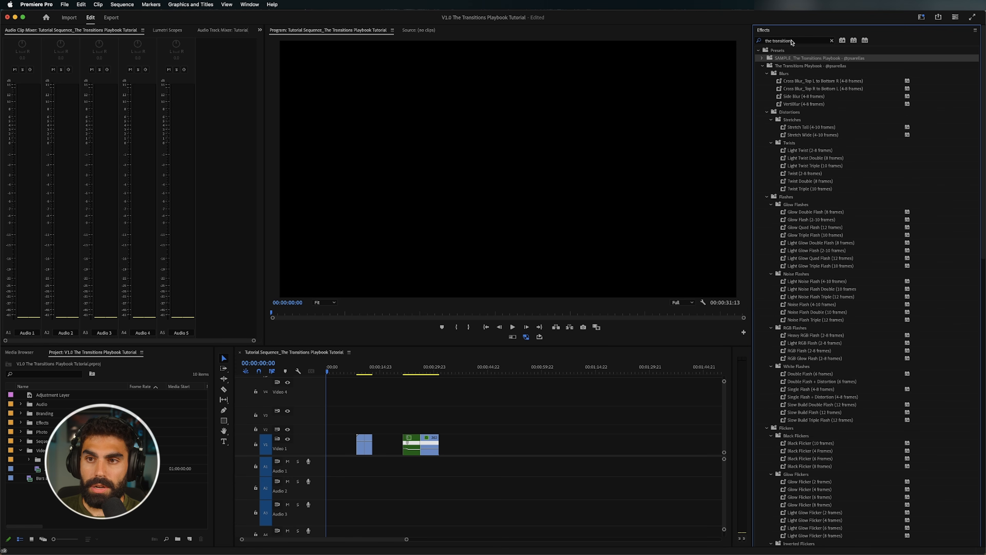
{"action": "left_click", "coordinate": [792, 40]}
{"action": "left_click", "coordinate": [795, 66]}
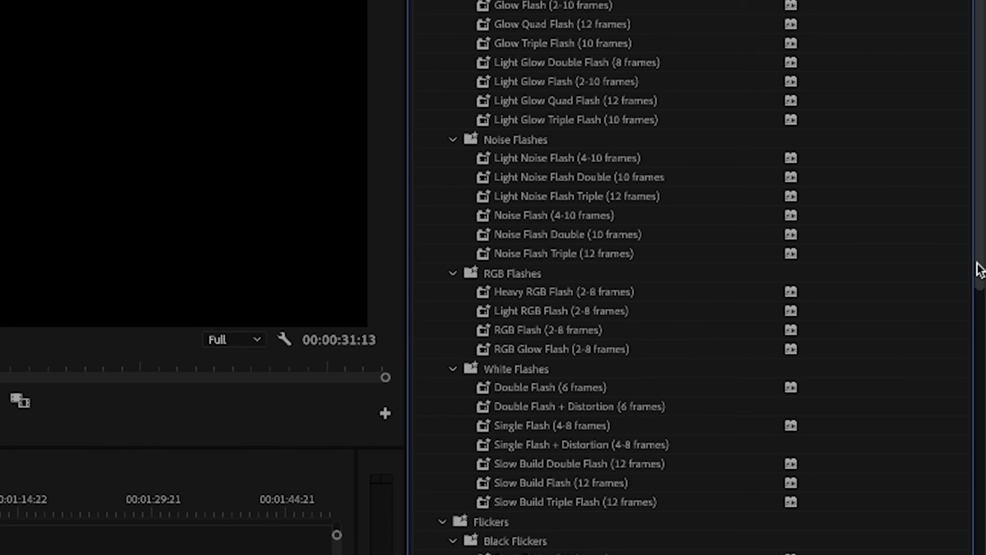
{"action": "left_click_drag", "start_coordinate": [983, 274], "coordinate": [984, 335]}
{"action": "left_click_drag", "start_coordinate": [978, 416], "coordinate": [947, 128]}
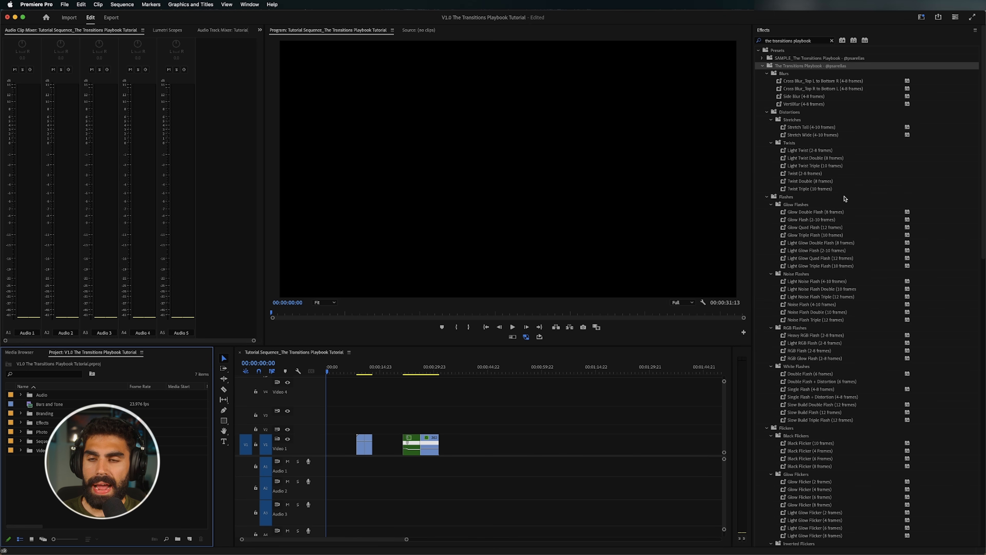
- Move the two adjacent Video 1 clips to the start of the sequence and play them back
{"action": "left_click", "coordinate": [447, 405]}
{"action": "key", "text": "equal"}
{"action": "key", "text": "equal"}
{"action": "key", "text": "equal"}
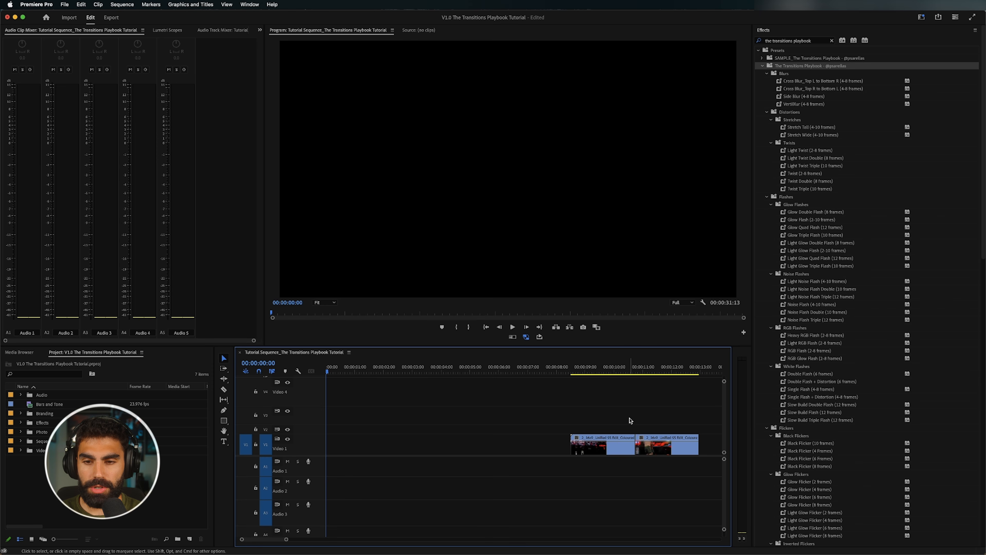
{"action": "left_click_drag", "start_coordinate": [663, 414], "coordinate": [368, 443]}
{"action": "left_click", "coordinate": [377, 416]}
{"action": "key", "text": "space"}
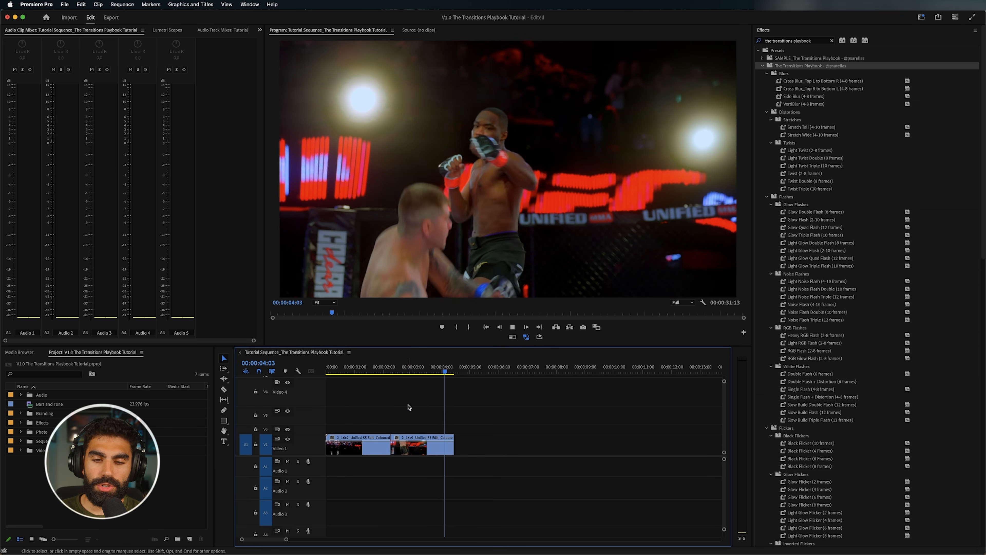
{"action": "key", "text": "space"}
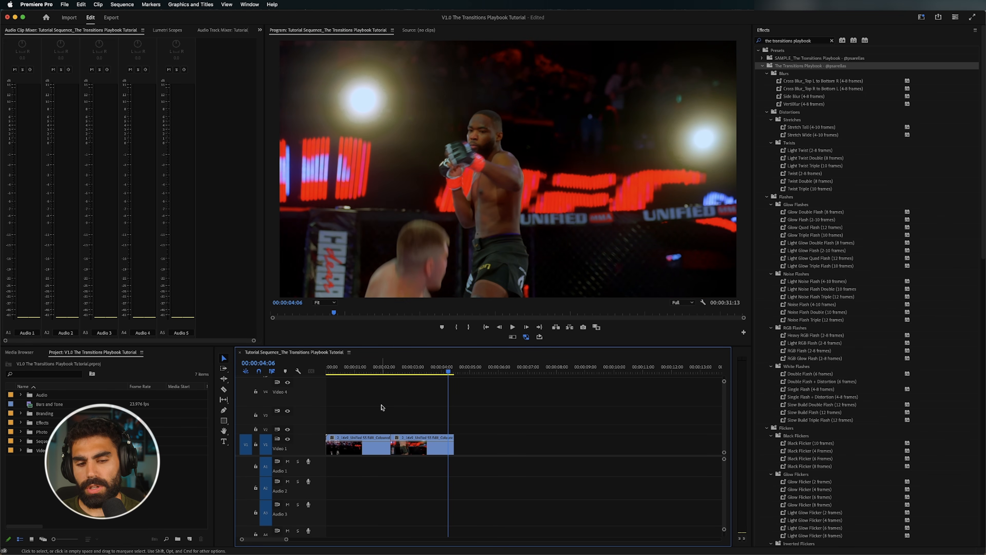
- Create an adjustment layer at 3840 x 2160, 23.976 fps, with square pixels
{"action": "left_click", "coordinate": [180, 514]}
{"action": "left_click", "coordinate": [190, 539]}
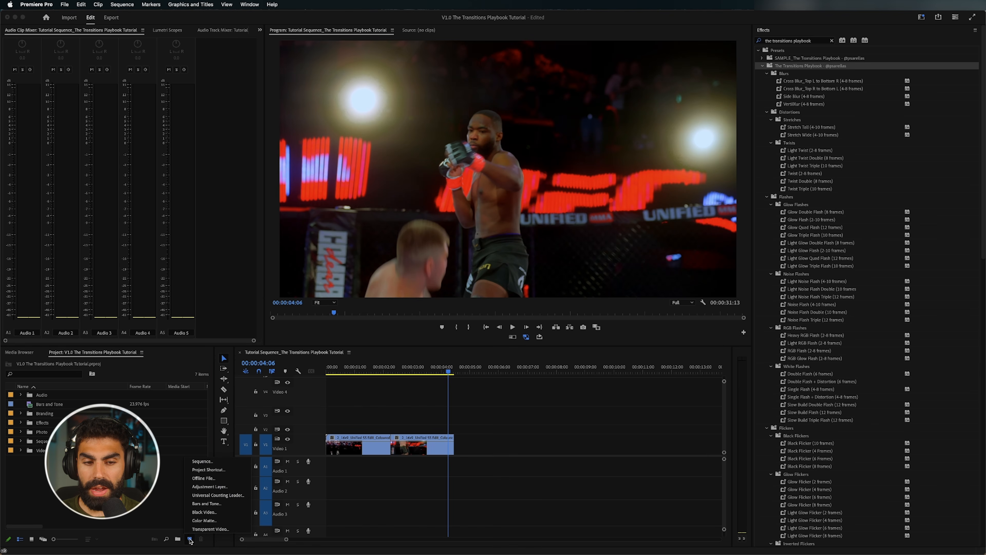
{"action": "left_click", "coordinate": [205, 487]}
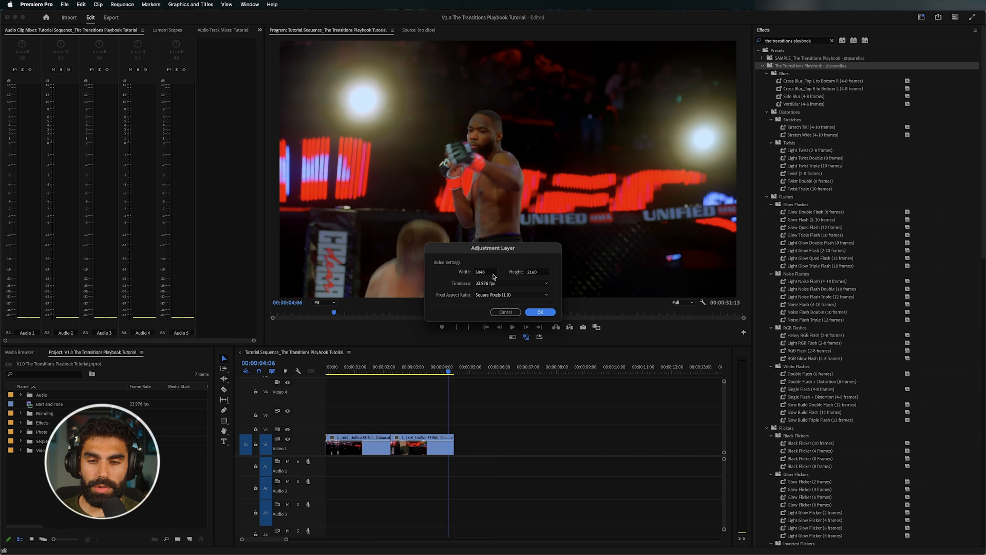
{"action": "left_click", "coordinate": [540, 312]}
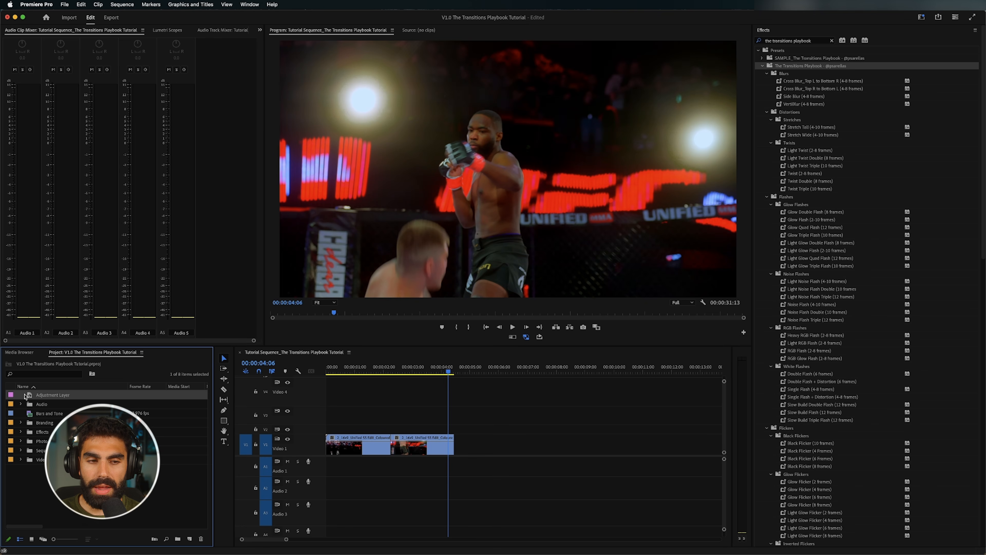
- Place the adjustment layer on Video 2 starting at the cut between the two clips, shortened to three frames
{"action": "left_click_drag", "start_coordinate": [33, 394], "coordinate": [391, 429]}
{"action": "left_click", "coordinate": [392, 369]}
{"action": "key", "text": "equal"}
{"action": "key", "text": "equal"}
{"action": "key", "text": "equal"}
{"action": "left_click", "coordinate": [528, 429]}
{"action": "left_click", "coordinate": [511, 366]}
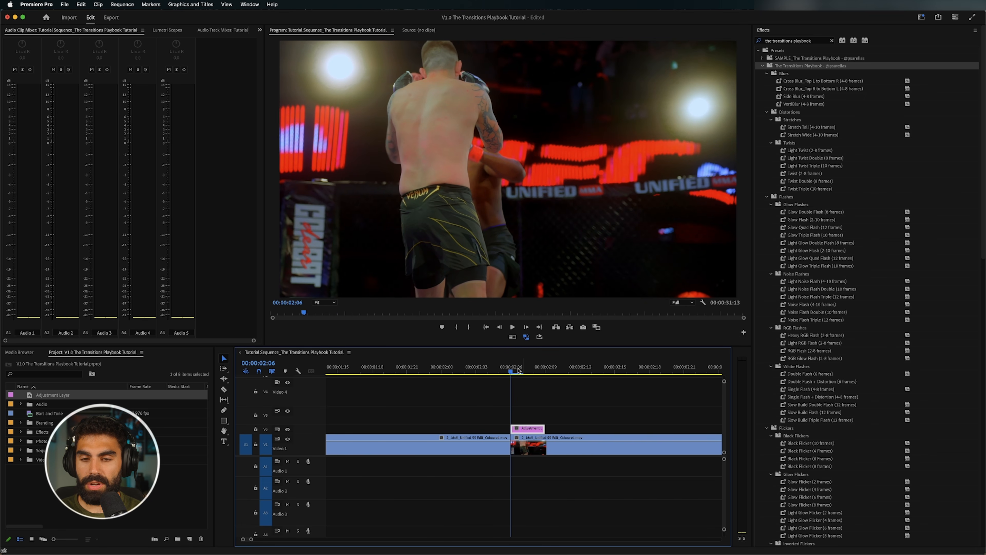
- Step frame by frame around the cut to check the adjustment layer's length after it
{"action": "key", "text": "Left"}
{"action": "key", "text": "Right"}
{"action": "key", "text": "Right"}
{"action": "key", "text": "Left"}
{"action": "key", "text": "Left"}
{"action": "key", "text": "Right"}
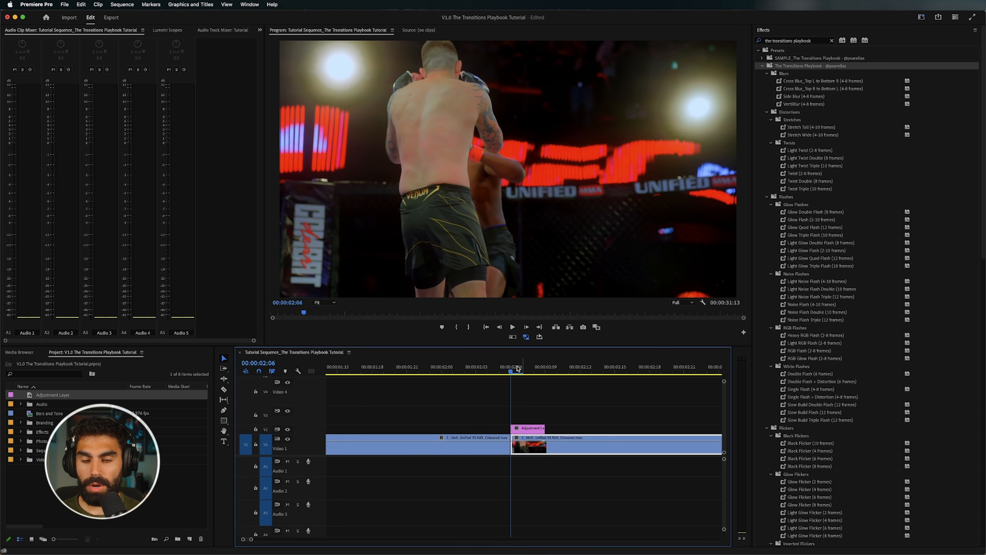
{"action": "key", "text": "Right"}
{"action": "key", "text": "Right"}
{"action": "key", "text": "Right"}
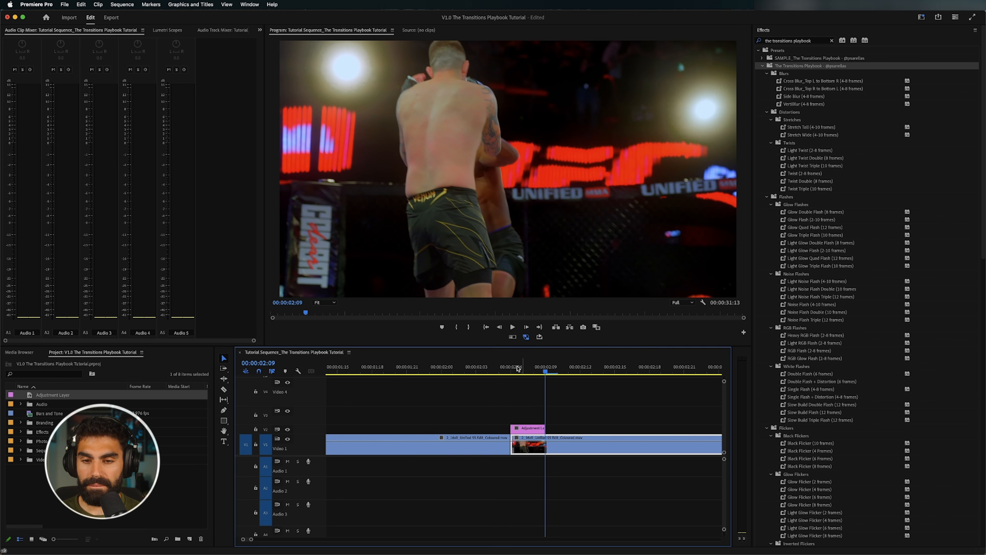
{"action": "key", "text": "Left"}
{"action": "key", "text": "Left"}
{"action": "key", "text": "Left"}
{"action": "key", "text": "Left"}
{"action": "key", "text": "Left"}
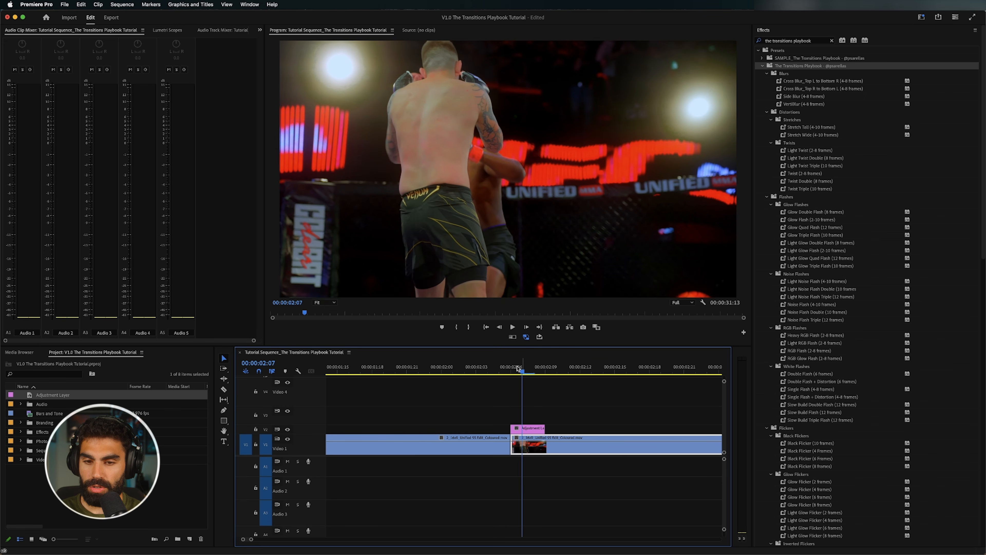
- Extend the adjustment layer's start to three frames before the cut and return the playhead to the cut
{"action": "left_click_drag", "start_coordinate": [512, 429], "coordinate": [476, 428]}
{"action": "key", "text": "Left"}
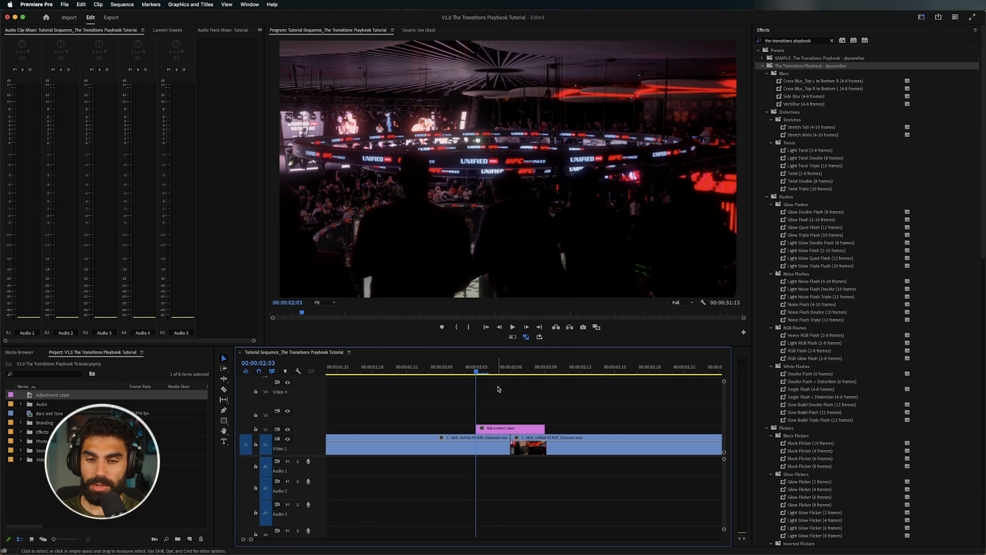
{"action": "left_click", "coordinate": [512, 366]}
{"action": "left_click", "coordinate": [520, 431]}
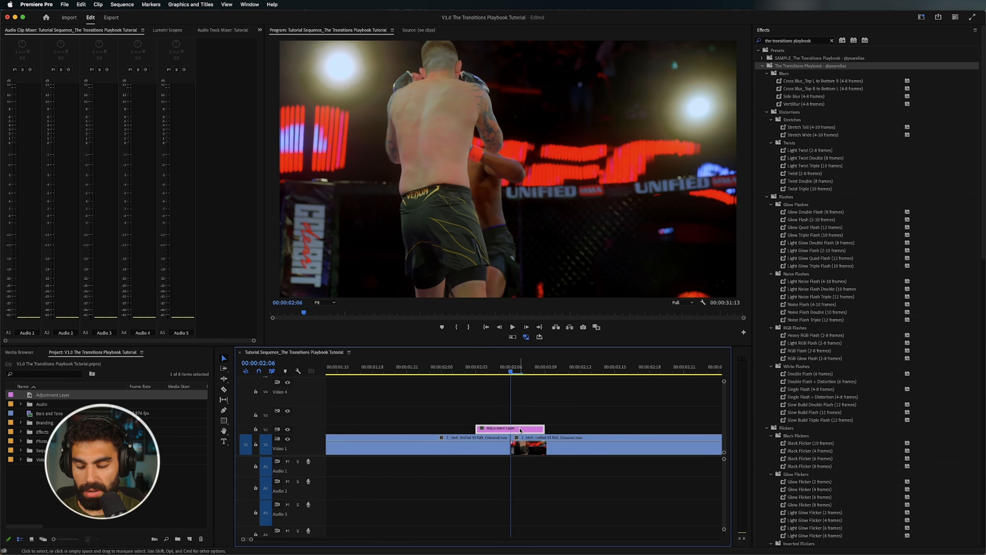
{"action": "left_click", "coordinate": [524, 407]}
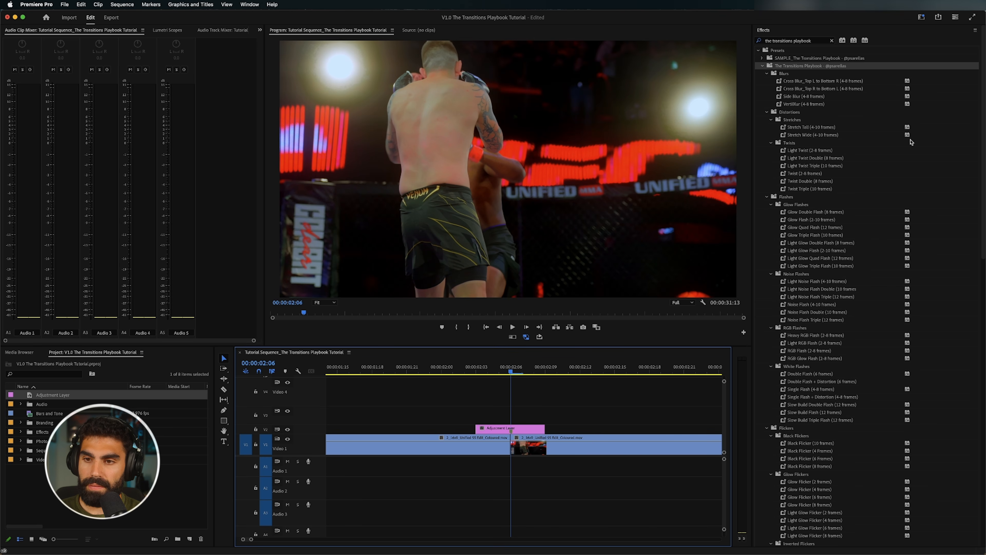
- Examine the frame ranges given in the names of the Blurs and Stretches presets
{"action": "left_click", "coordinate": [820, 82]}
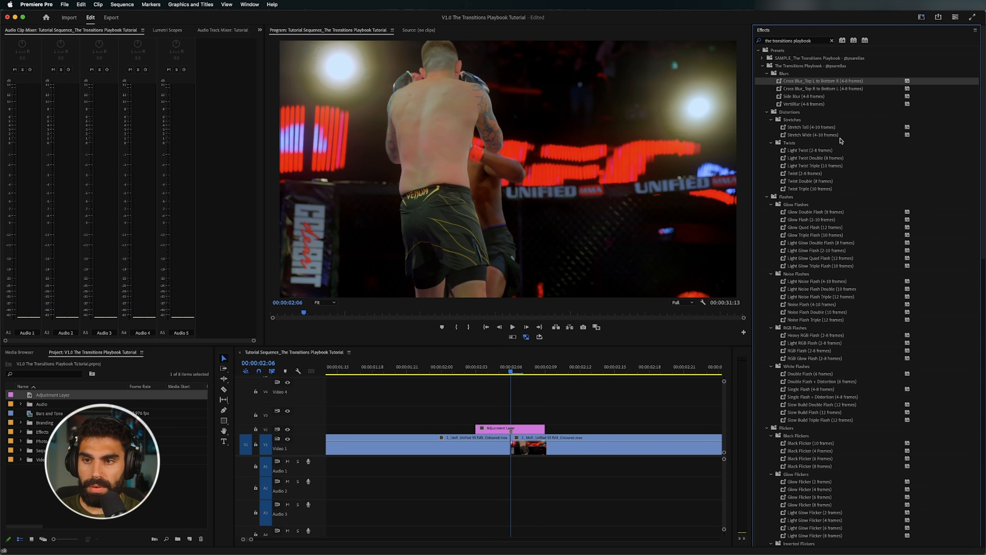
{"action": "left_click", "coordinate": [861, 81]}
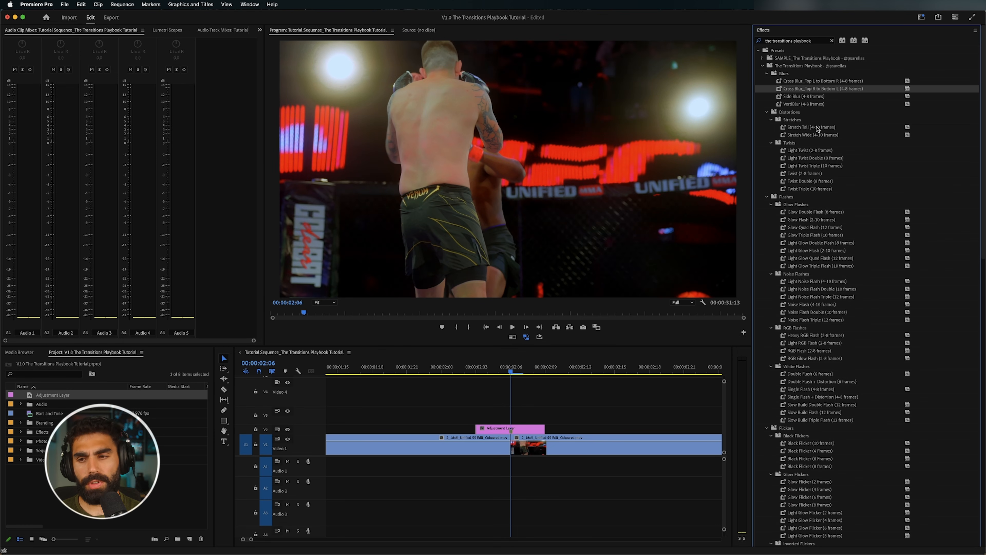
{"action": "left_click", "coordinate": [817, 129]}
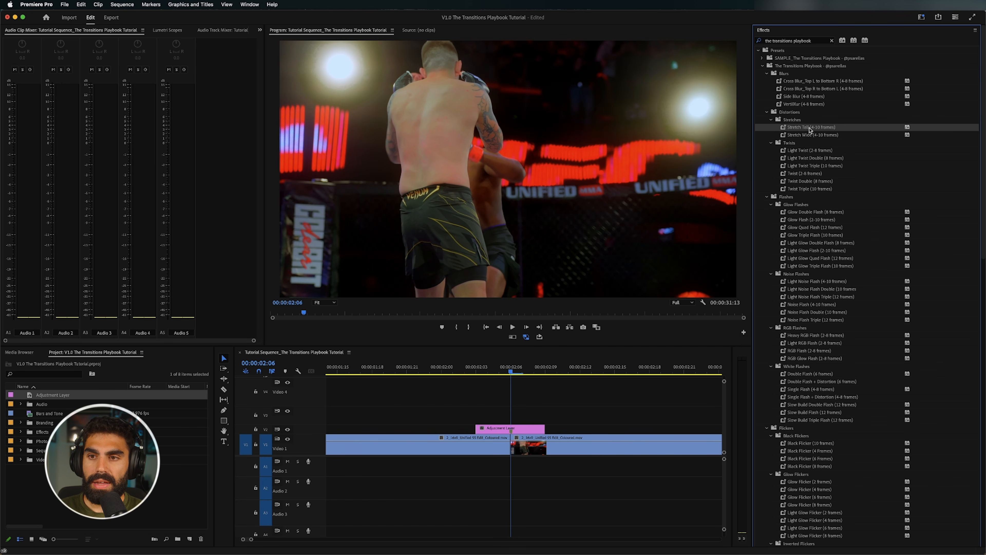
{"action": "left_click", "coordinate": [811, 128]}
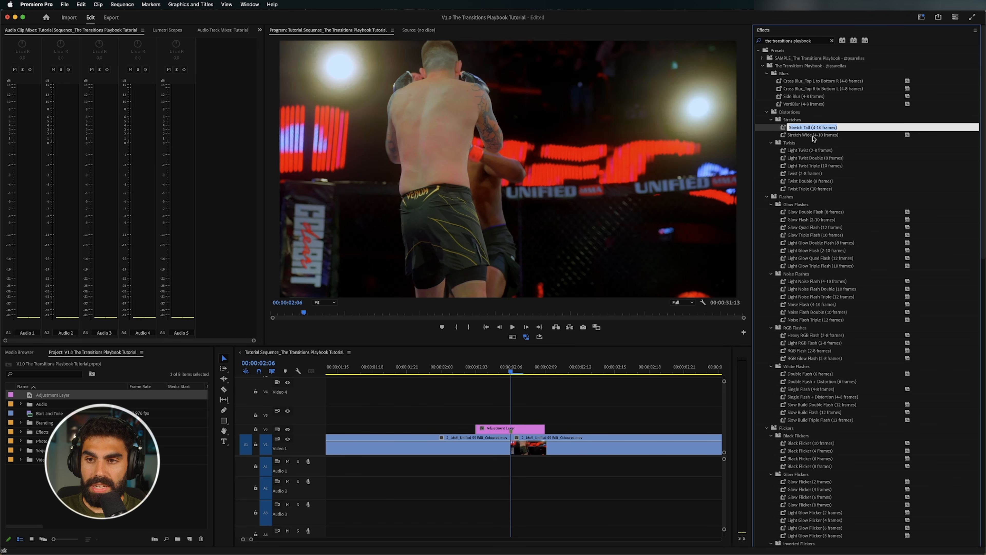
{"action": "left_click", "coordinate": [814, 143]}
{"action": "left_click", "coordinate": [815, 128]}
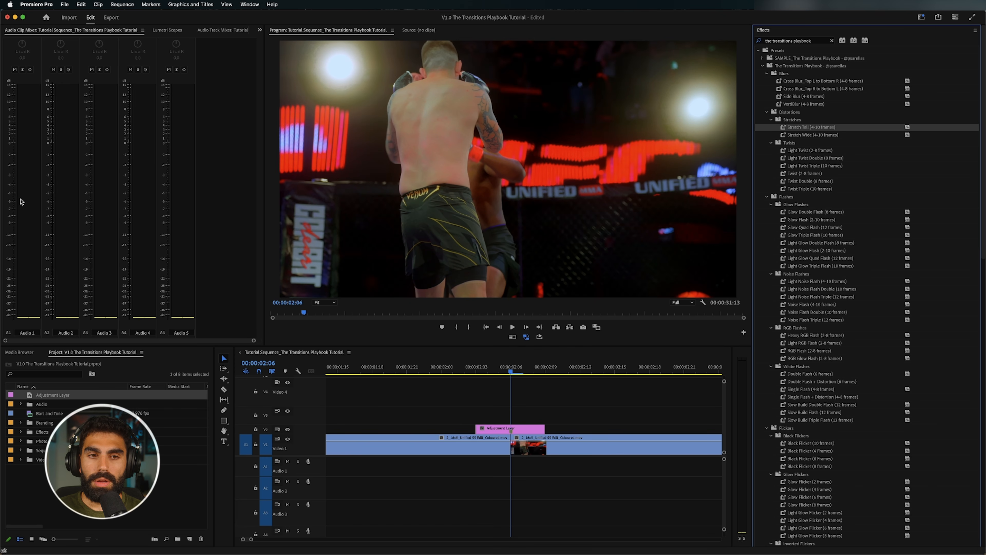
- Apply the Cross Blur_Top L to Bottom R (4-8 frames) preset to the adjustment layer and play across the cut
{"action": "left_click", "coordinate": [807, 82]}
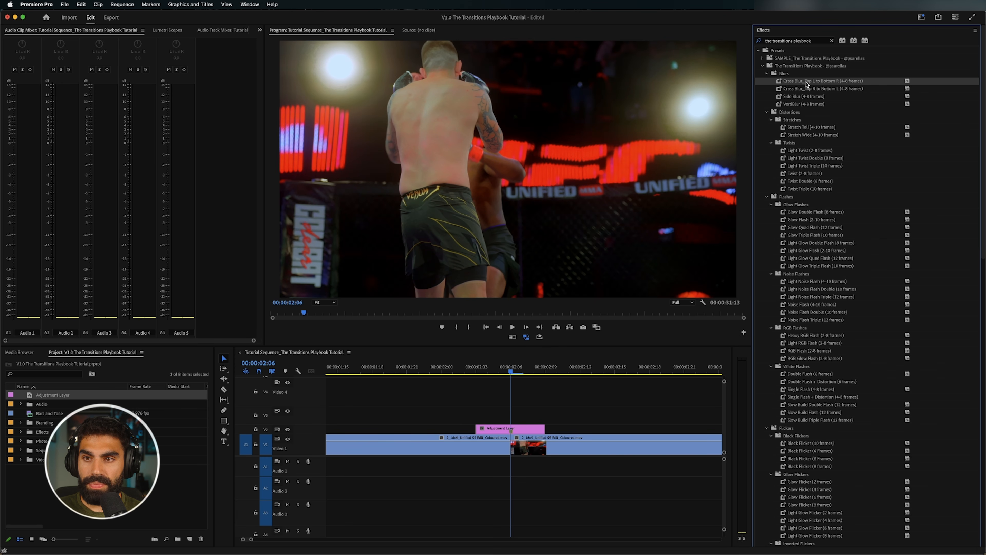
{"action": "left_click_drag", "start_coordinate": [807, 82], "coordinate": [506, 431]}
{"action": "left_click_drag", "start_coordinate": [446, 372], "coordinate": [384, 372]}
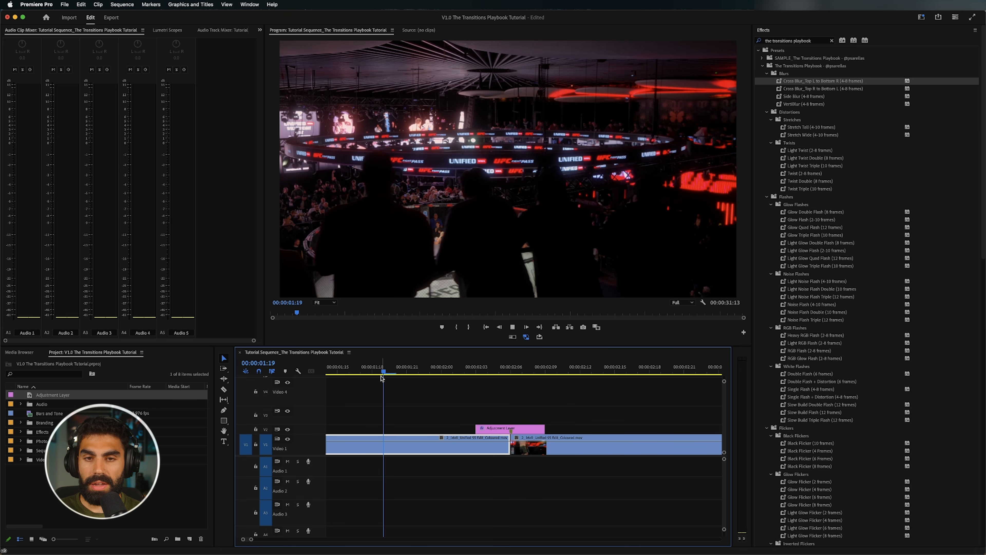
{"action": "key", "text": "space"}
{"action": "key", "text": "space"}
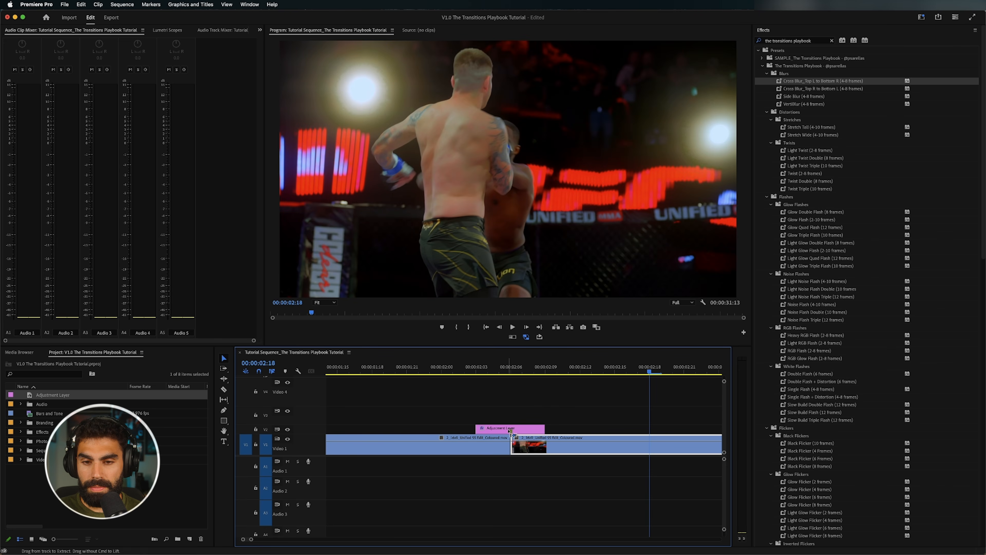
- Lengthen the adjustment layer at both ends, from about 00:00:01:18 to about 00:00:02:21
{"action": "left_click_drag", "start_coordinate": [477, 429], "coordinate": [372, 429]}
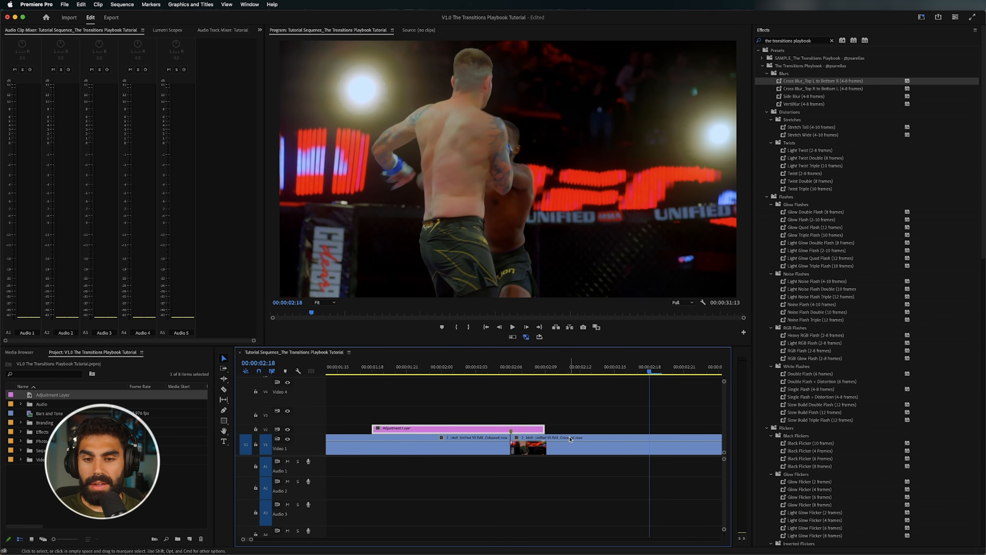
{"action": "left_click_drag", "start_coordinate": [545, 429], "coordinate": [684, 429]}
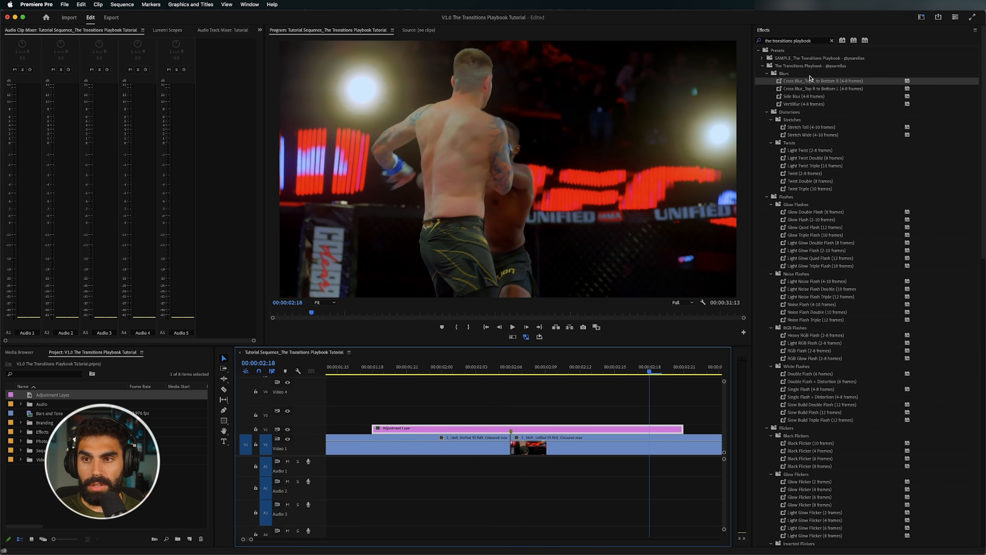
- Apply the Cross Blur_Top L to Bottom R (4-8 frames) preset to the lengthened adjustment layer and play it back
{"action": "left_click_drag", "start_coordinate": [814, 83], "coordinate": [520, 429]}
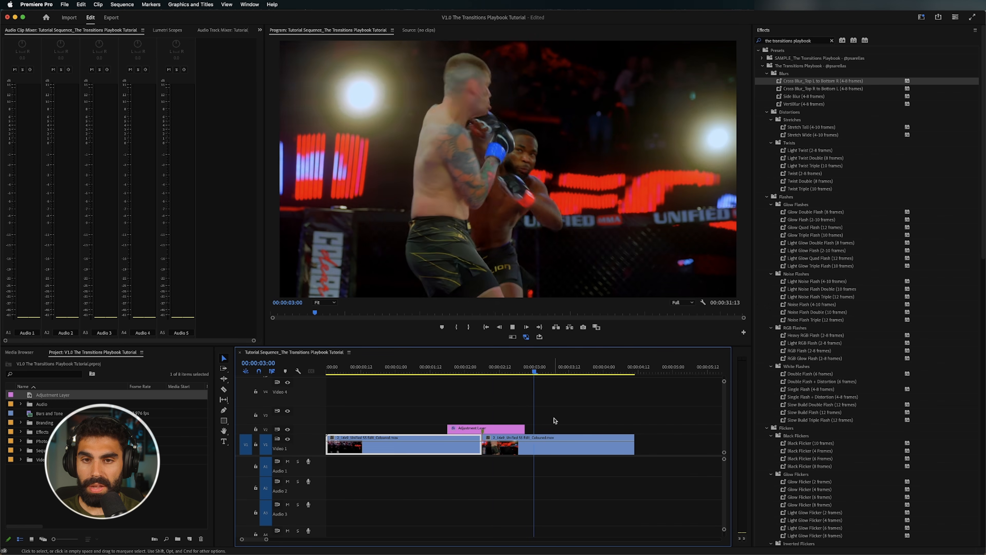
{"action": "key", "text": "space"}
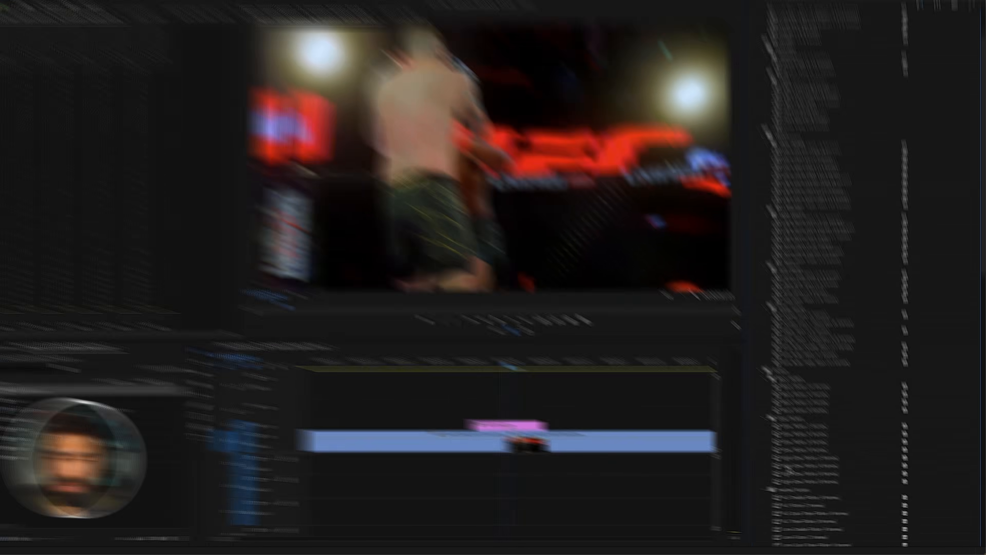
- Apply the Glow Flicker (6 frames) preset to the adjustment layer and play across the cut
{"action": "left_click", "coordinate": [809, 452]}
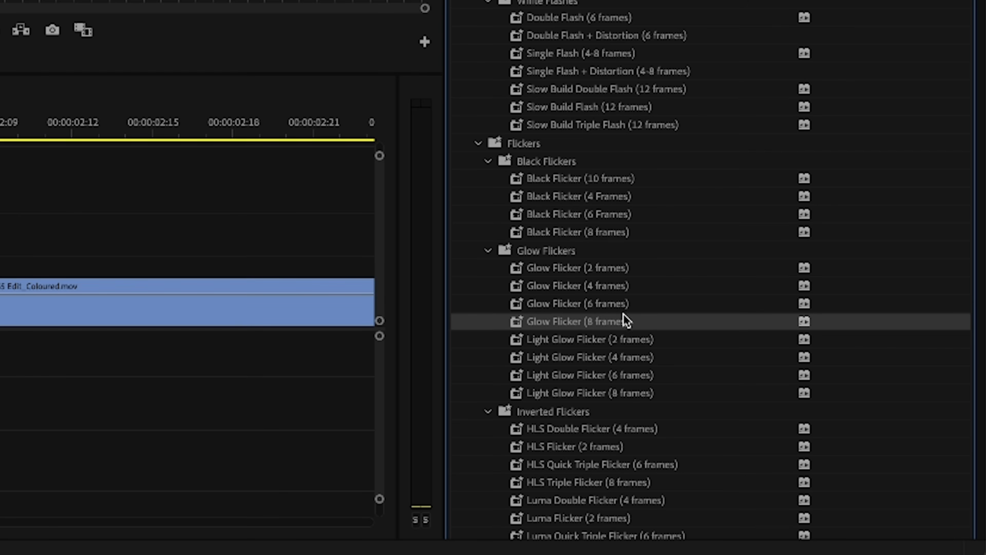
{"action": "left_click", "coordinate": [589, 270]}
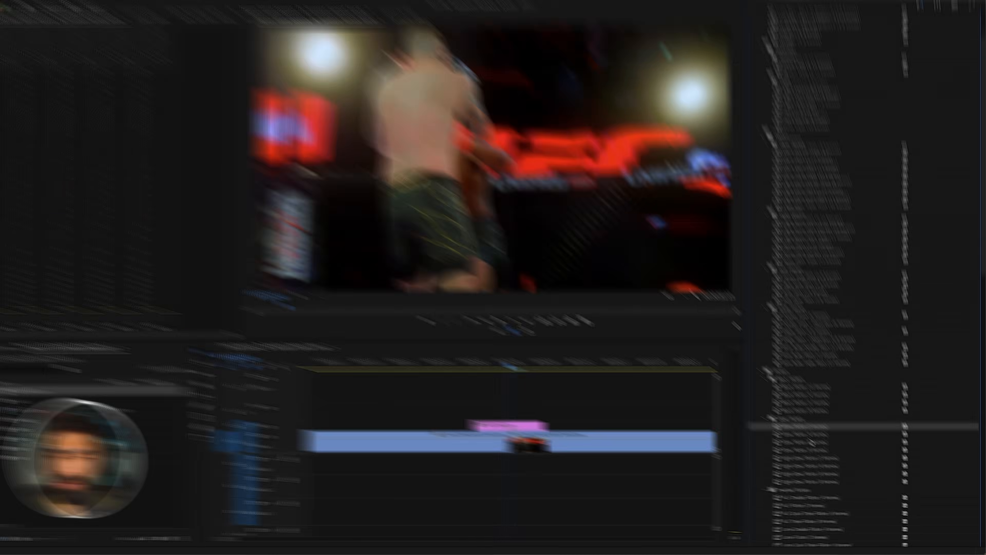
{"action": "left_click", "coordinate": [593, 304]}
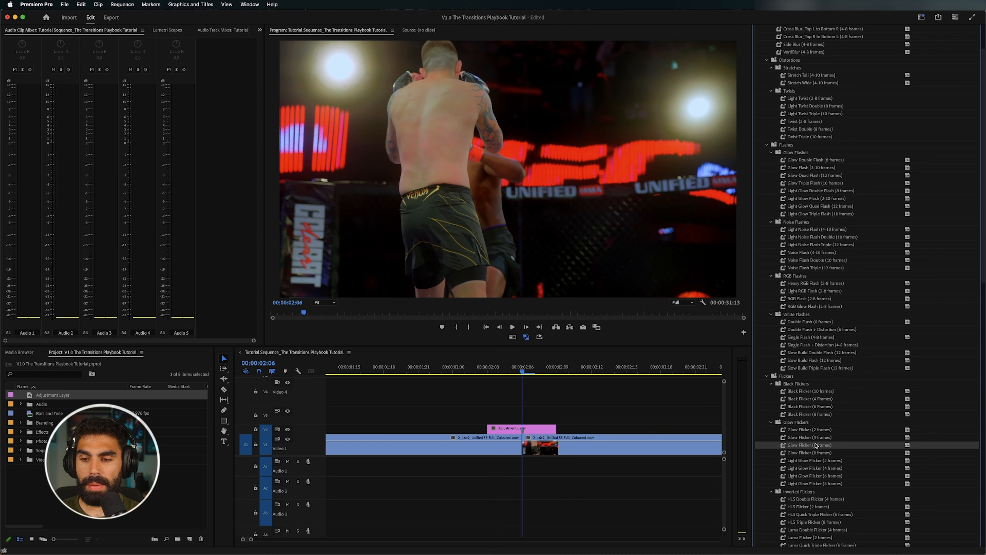
{"action": "left_click_drag", "start_coordinate": [801, 447], "coordinate": [521, 429]}
{"action": "key", "text": "backslash"}
{"action": "key", "text": "space"}
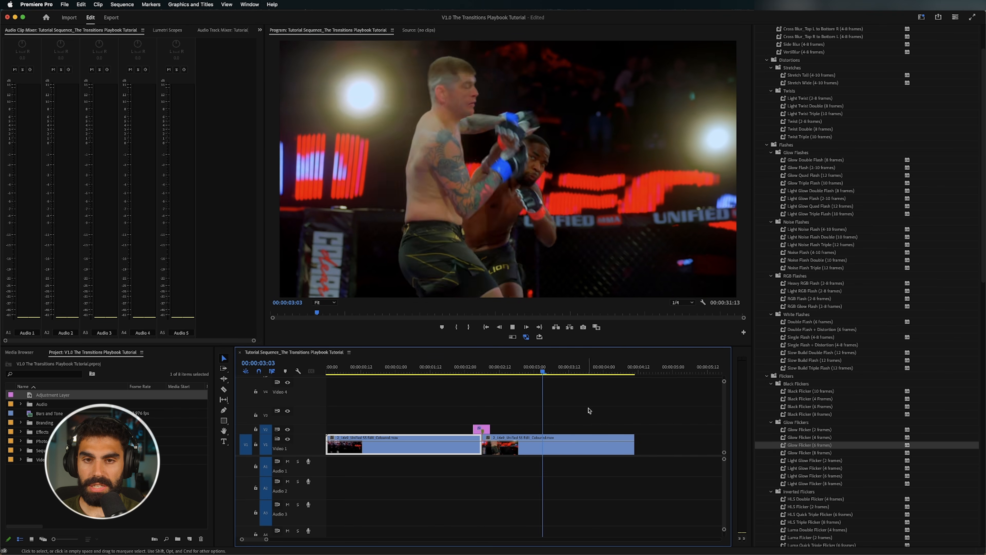
{"action": "key", "text": "space"}
- Extend the adjustment layer's end to about 00:00:03:15 and apply the Glow Flicker (6 frames) preset to it again
{"action": "left_click", "coordinate": [479, 373]}
{"action": "key", "text": "equal"}
{"action": "key", "text": "equal"}
{"action": "key", "text": "equal"}
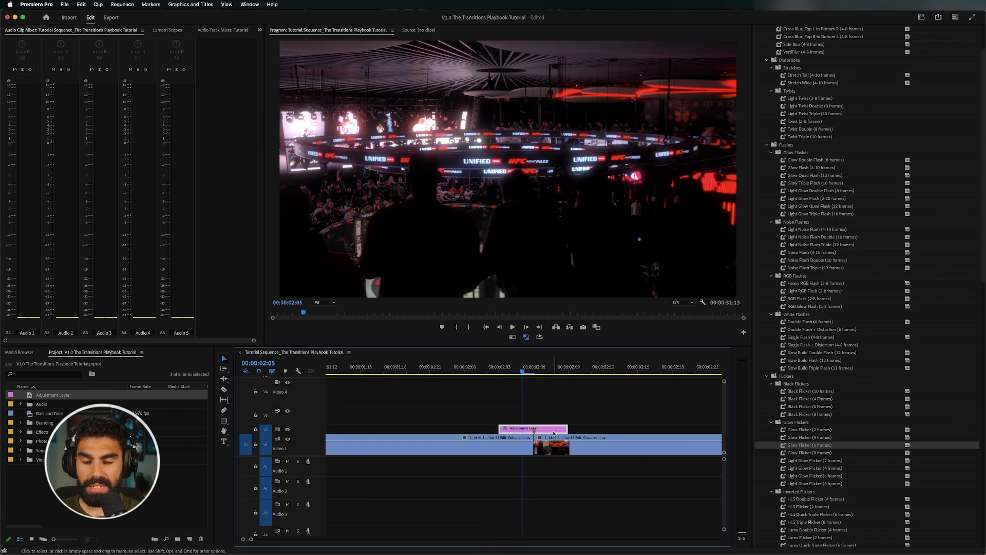
{"action": "mouse_move", "coordinate": [568, 428]}
{"action": "left_mouse_down"}
{"action": "mouse_move", "coordinate": [585, 428]}
{"action": "mouse_move", "coordinate": [576, 424]}
{"action": "left_mouse_up"}
{"action": "key", "text": "minus"}
{"action": "key", "text": "minus"}
{"action": "key", "text": "minus"}
{"action": "key", "text": "equal"}
{"action": "key", "text": "equal"}
{"action": "left_click_drag", "start_coordinate": [815, 447], "coordinate": [535, 428]}
- Play the sequence from 00:00:01:14 to preview the flicker with the adjustment layer's extended end
{"action": "key", "text": "minus"}
{"action": "left_click", "coordinate": [434, 372]}
{"action": "key", "text": "minus"}
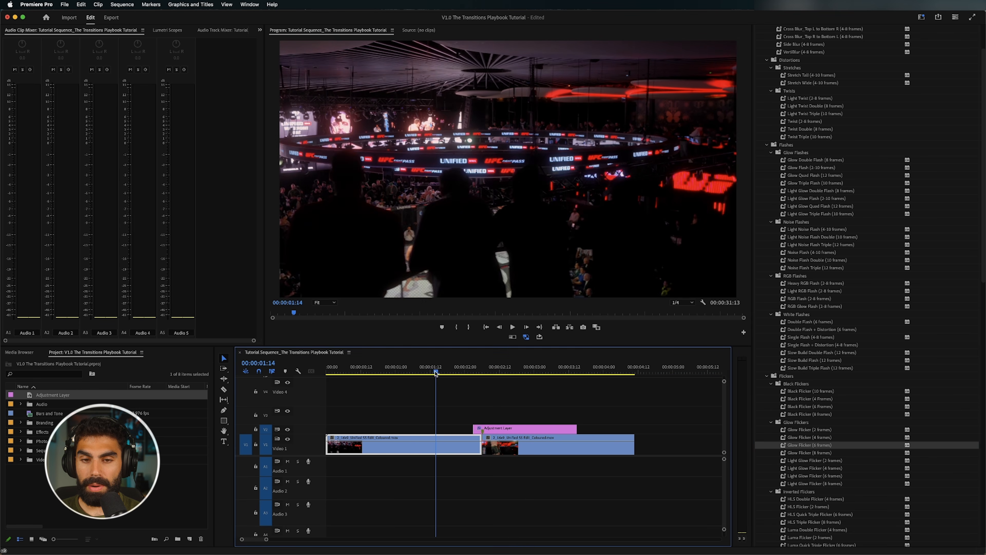
{"action": "key", "text": "space"}
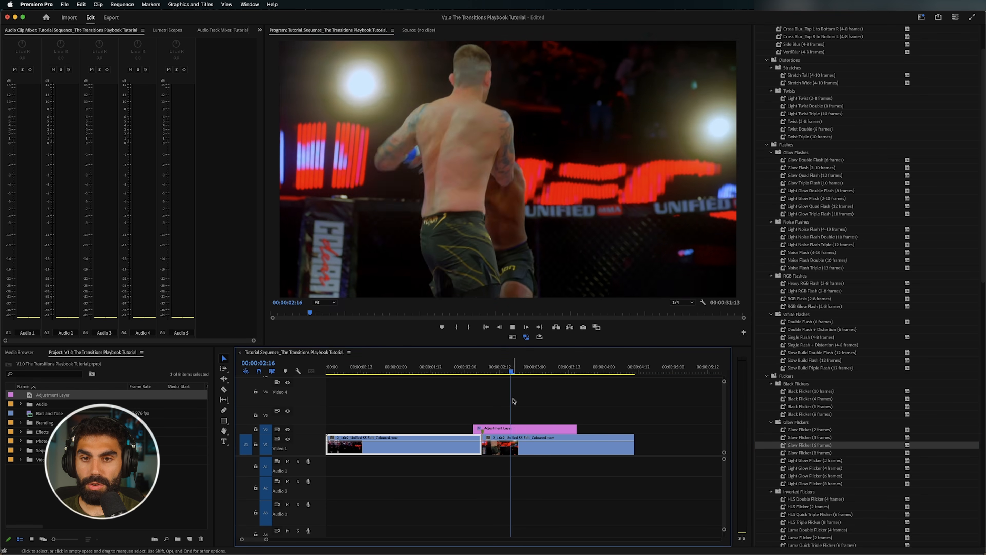
{"action": "key", "text": "space"}
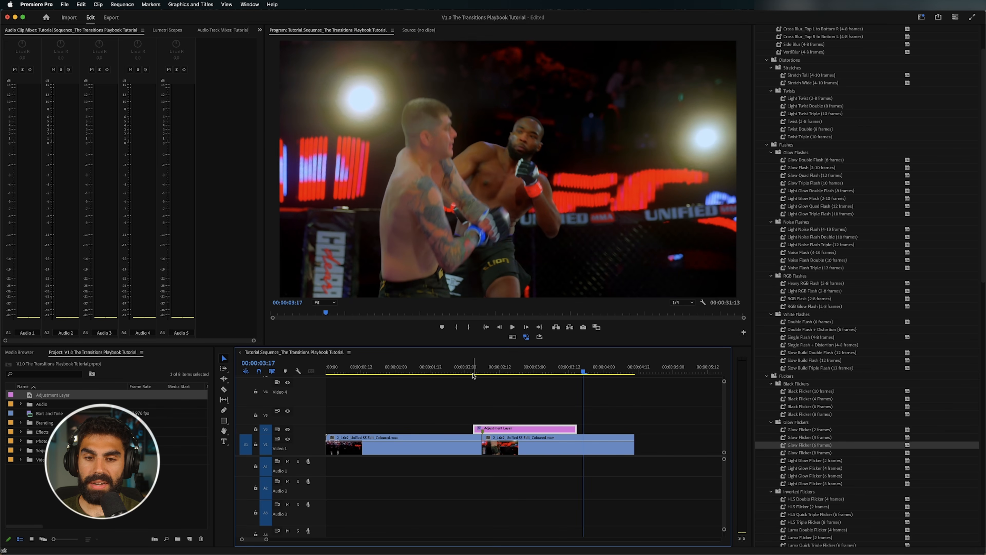
- Extend the adjustment layer's start to about 00:00:01:14 and reapply the Glow Flicker (6 frames) preset
{"action": "key", "text": "equal"}
{"action": "key", "text": "minus"}
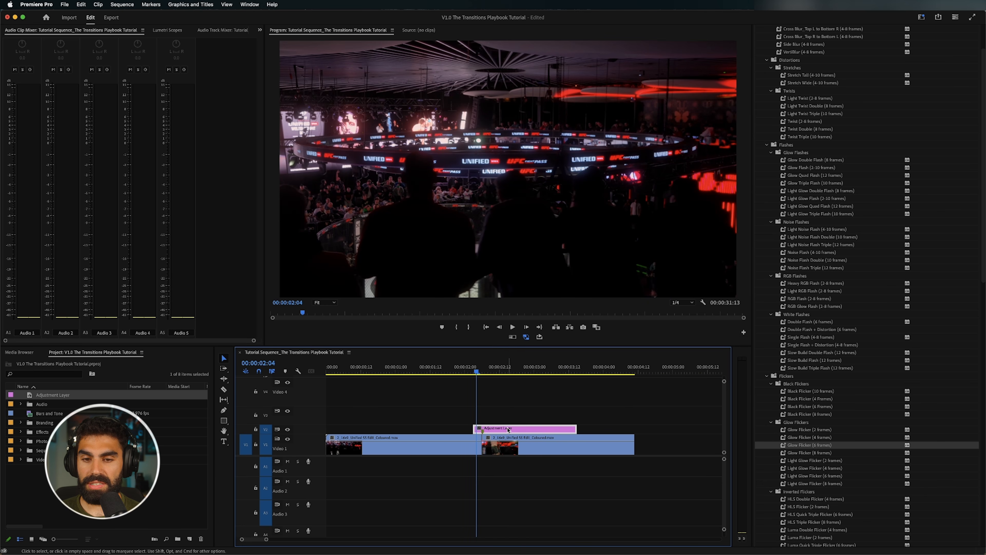
{"action": "left_click_drag", "start_coordinate": [474, 427], "coordinate": [436, 427]}
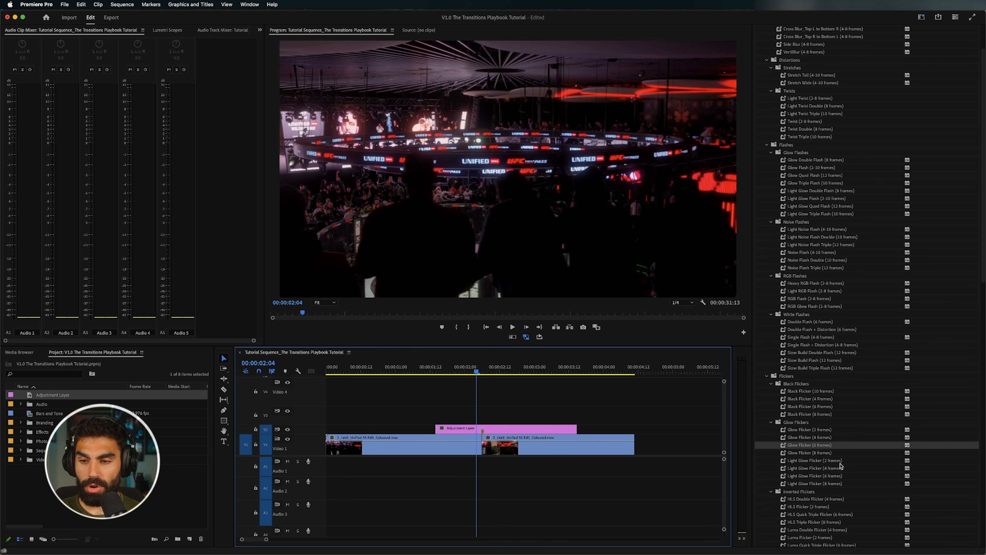
{"action": "left_click_drag", "start_coordinate": [829, 449], "coordinate": [465, 423]}
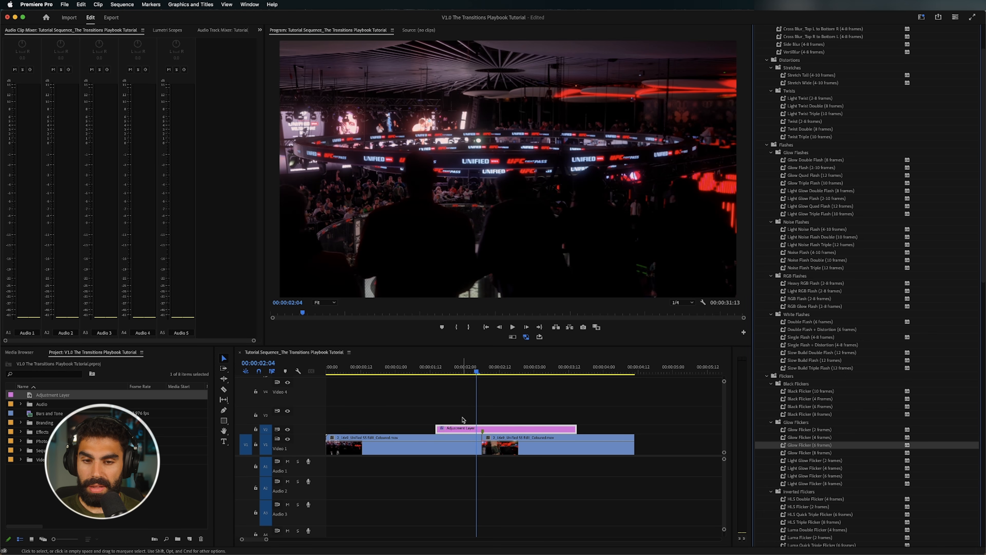
- Play from the start of the extended adjustment layer at 00:00:01:14 across the cut to check the flicker timing
{"action": "left_click", "coordinate": [435, 374]}
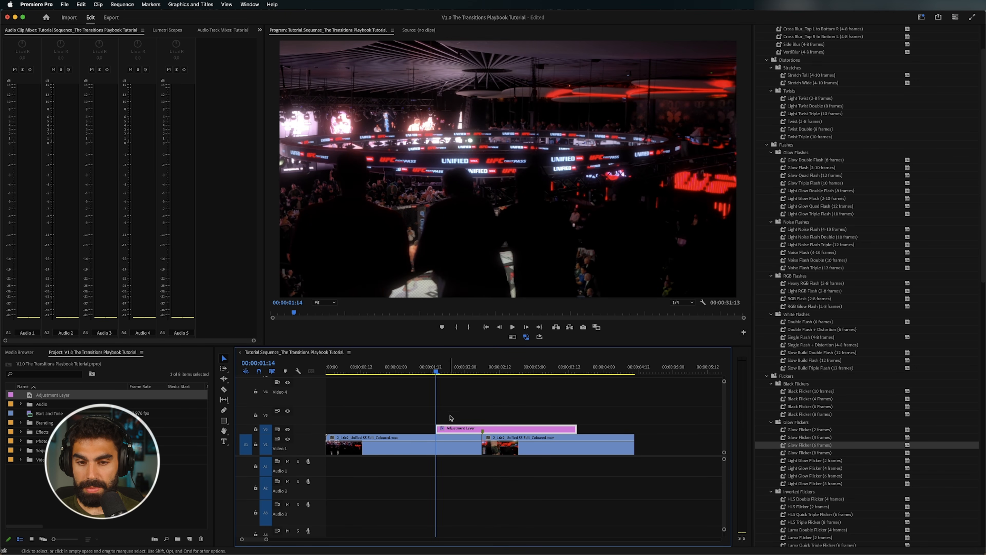
{"action": "key", "text": "="}
{"action": "key", "text": "-"}
{"action": "key", "text": "-"}
{"action": "key", "text": "="}
{"action": "key", "text": "space"}
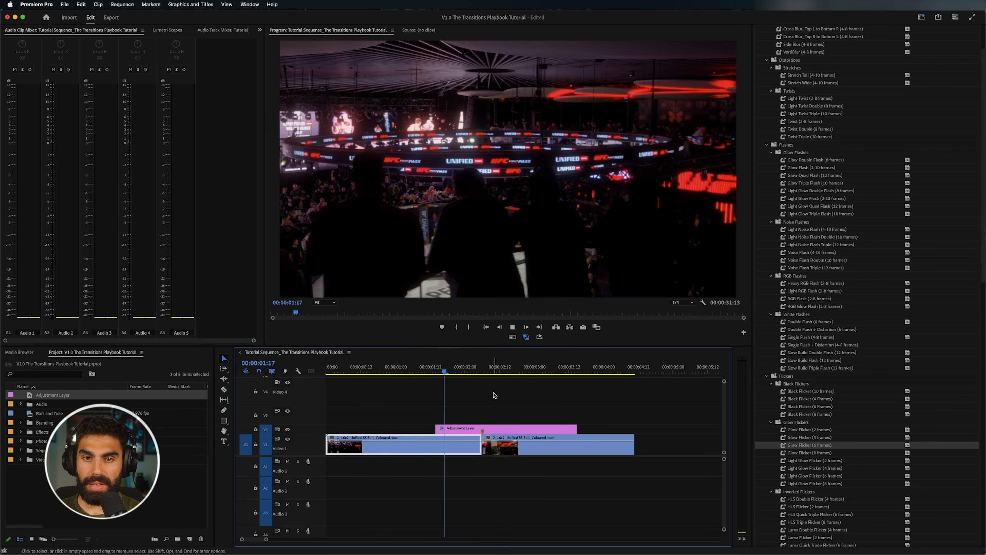
{"action": "left_click", "coordinate": [481, 371]}
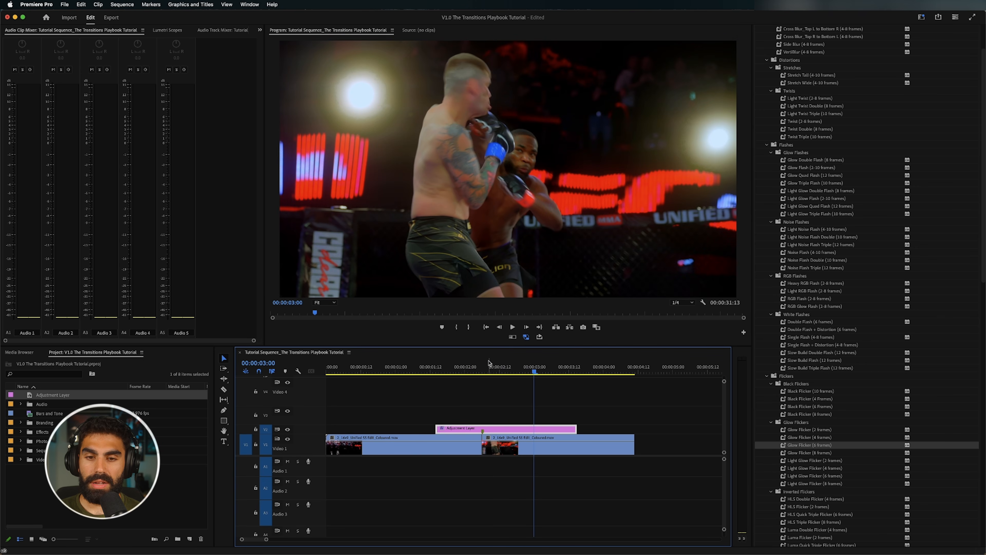
- Undo the extensions at both ends of the adjustment layer
{"action": "key", "text": "shift+Left"}
{"action": "key", "text": "shift+Left"}
{"action": "key", "text": "shift+Left"}
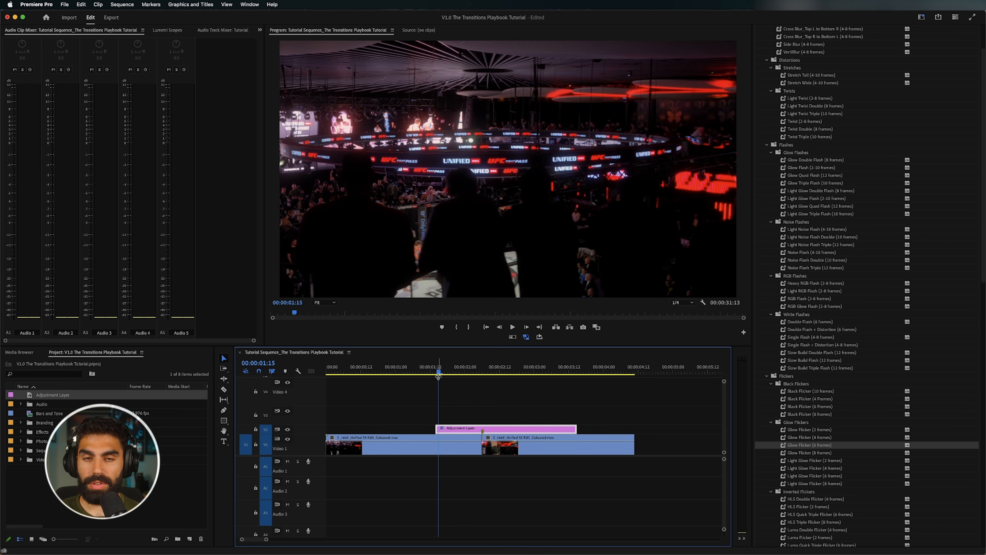
{"action": "key", "text": "super+z"}
{"action": "key", "text": "super+z"}
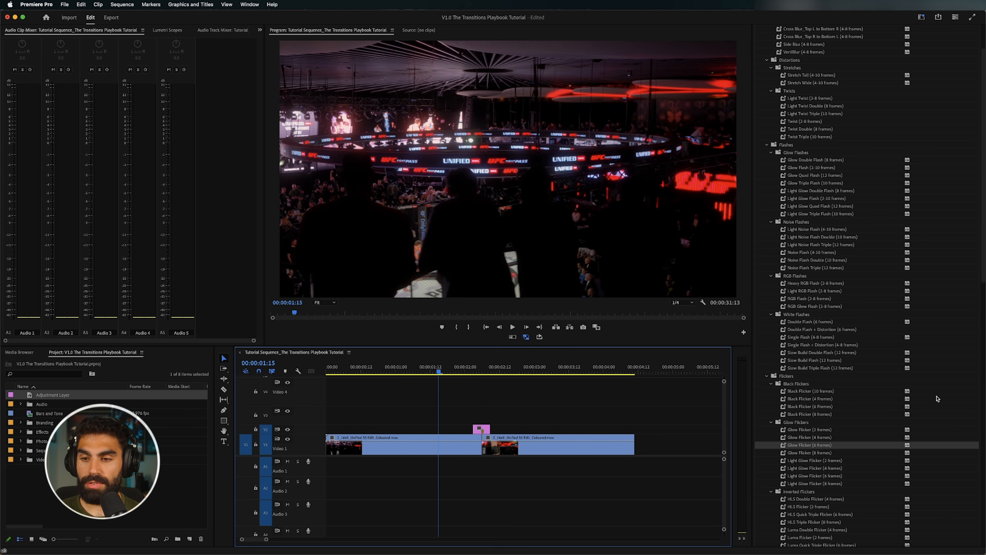
- Place the playhead at the adjustment layer's start, 00:00:02:03, and apply the Side Blur (4-8 frames) preset to the layer
{"action": "left_click", "coordinate": [827, 430]}
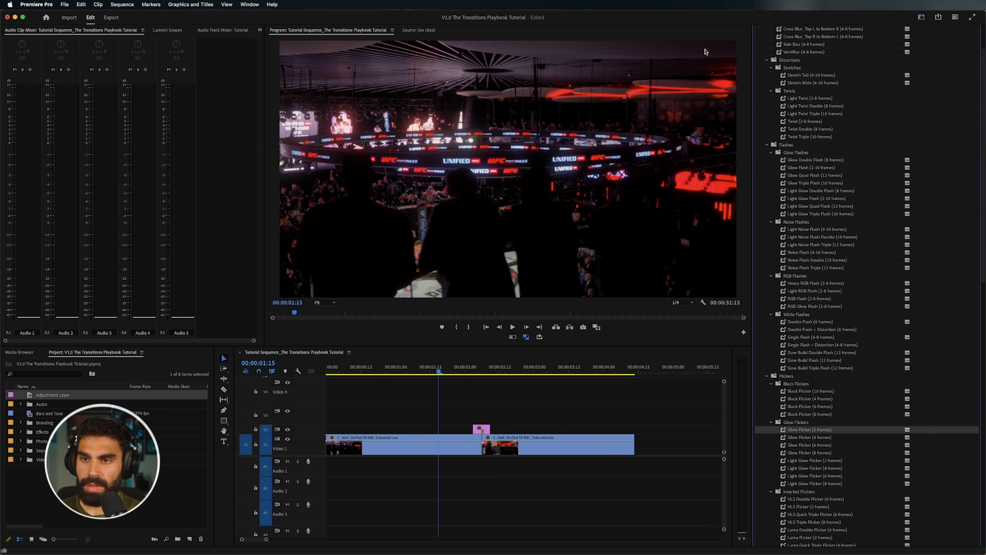
{"action": "left_click", "coordinate": [869, 192]}
{"action": "scroll", "coordinate": [862, 193], "scroll_direction": "up", "scroll_amount": 3}
{"action": "left_click", "coordinate": [813, 111]}
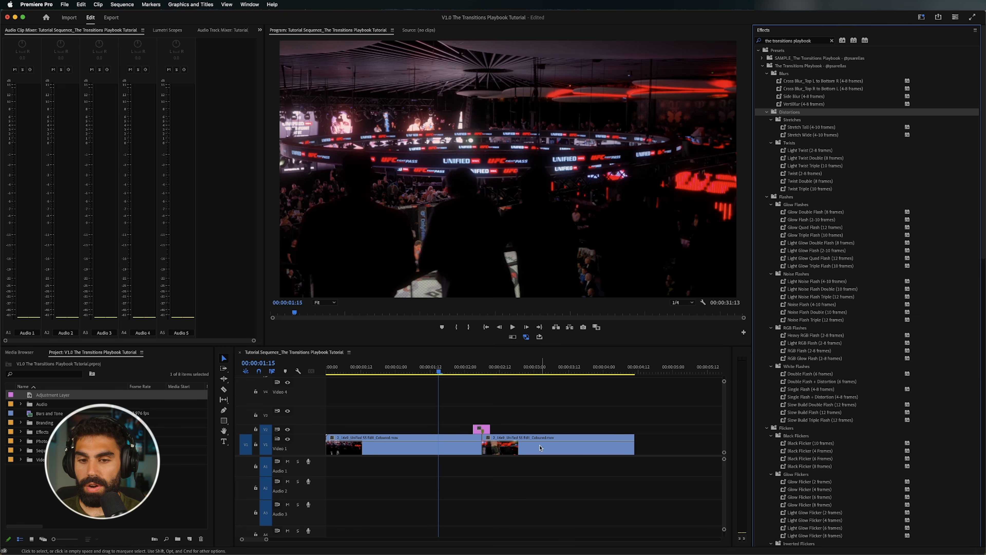
{"action": "left_click", "coordinate": [533, 421]}
{"action": "key", "text": "="}
{"action": "key", "text": "="}
{"action": "key", "text": "-"}
{"action": "left_click", "coordinate": [589, 372]}
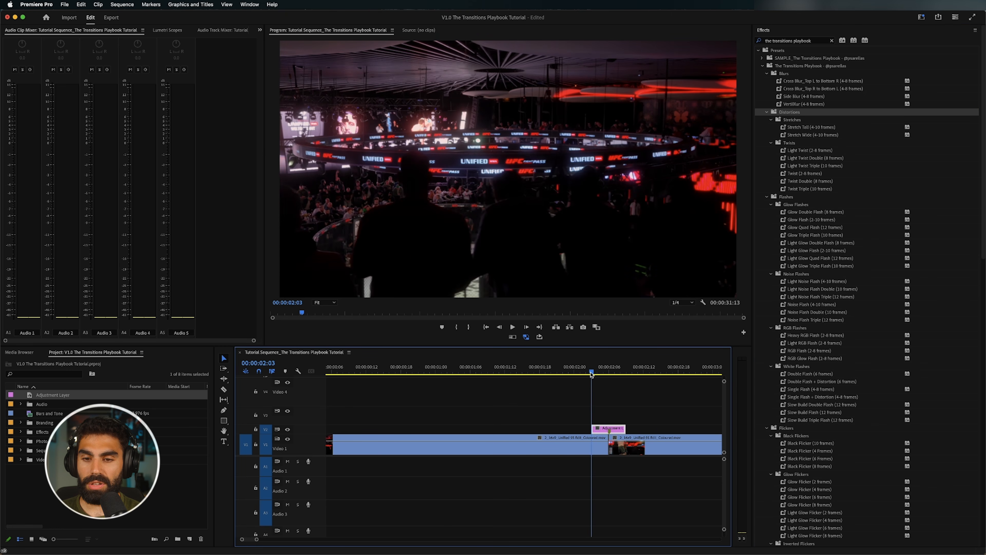
{"action": "key", "text": "="}
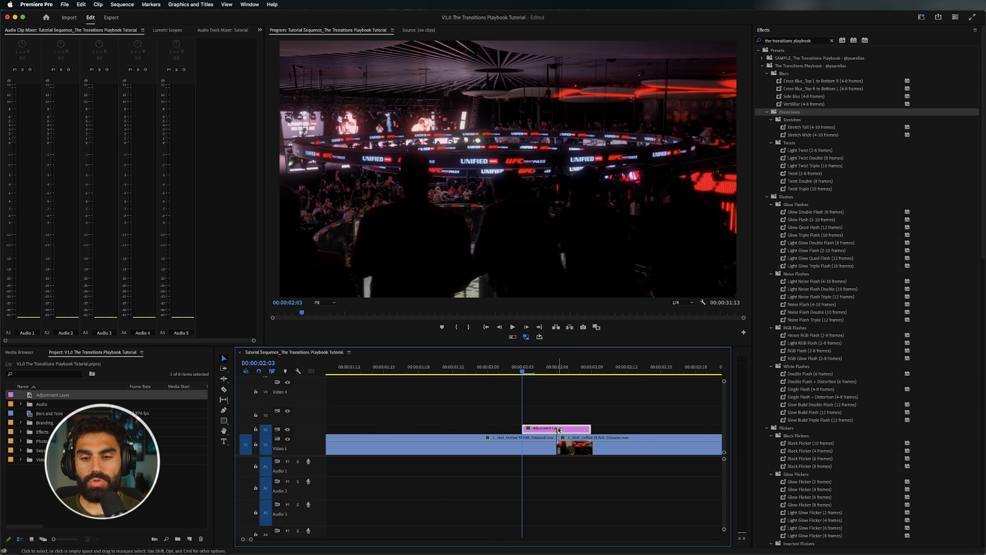
{"action": "left_click_drag", "start_coordinate": [800, 100], "coordinate": [570, 428]}
- Play from 00:00:01:14 across the cut to preview the Side Blur transition
{"action": "key", "text": "minus"}
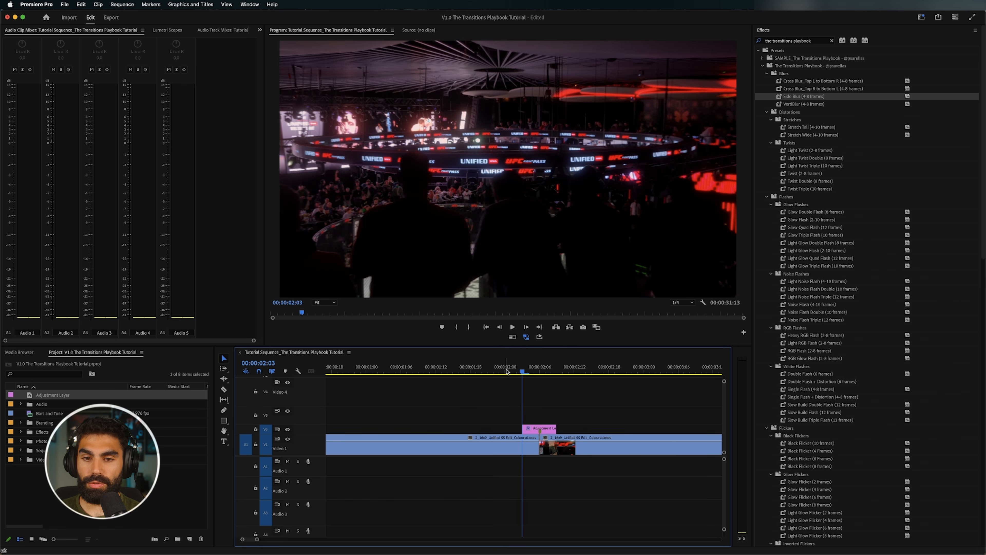
{"action": "left_click_drag", "start_coordinate": [506, 369], "coordinate": [447, 384]}
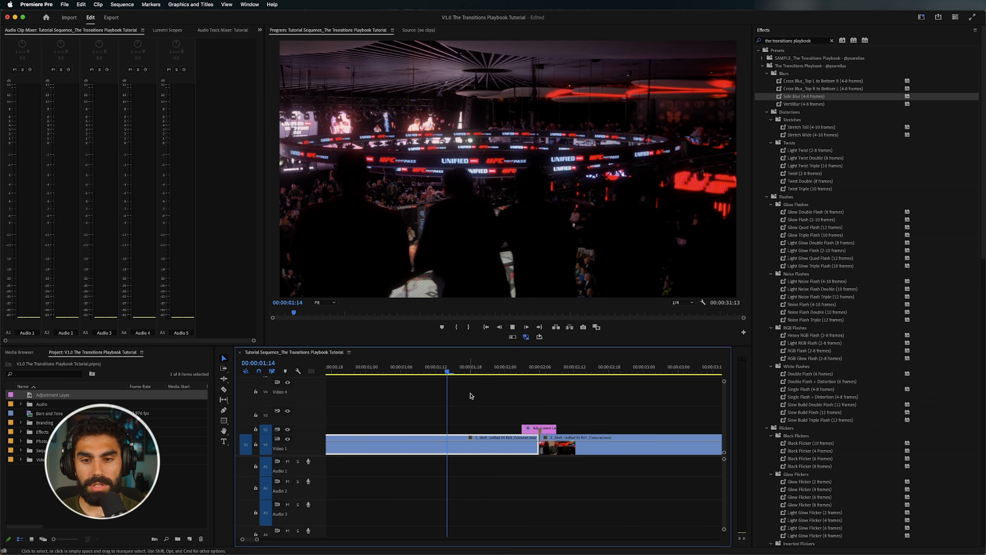
{"action": "key", "text": "space"}
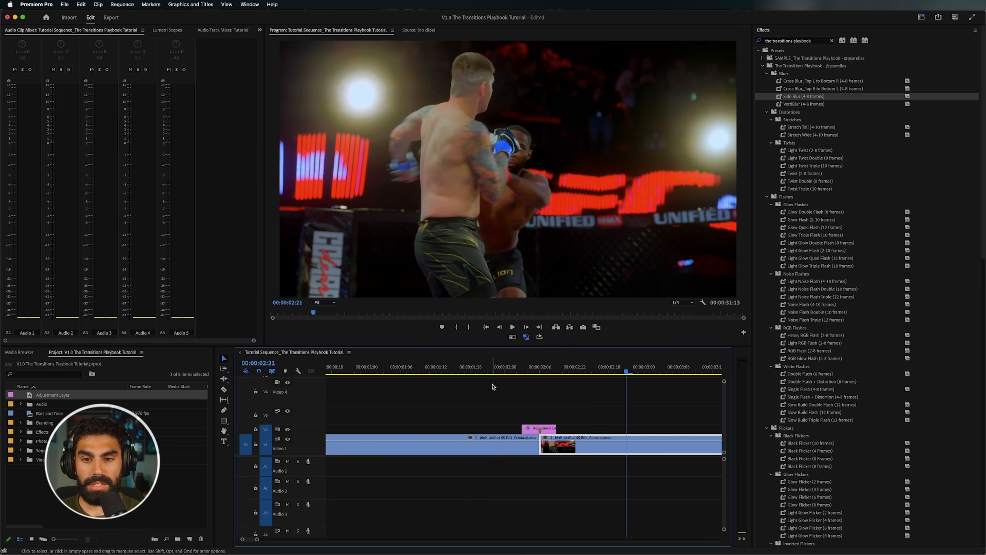
- Apply the Stretch Tall (4-10 frames) preset to the adjustment layer and play across the cut
{"action": "left_click", "coordinate": [528, 368]}
{"action": "left_click", "coordinate": [810, 128]}
{"action": "left_click_drag", "start_coordinate": [816, 130], "coordinate": [535, 427]}
{"action": "left_click", "coordinate": [455, 383]}
{"action": "key", "text": "space"}
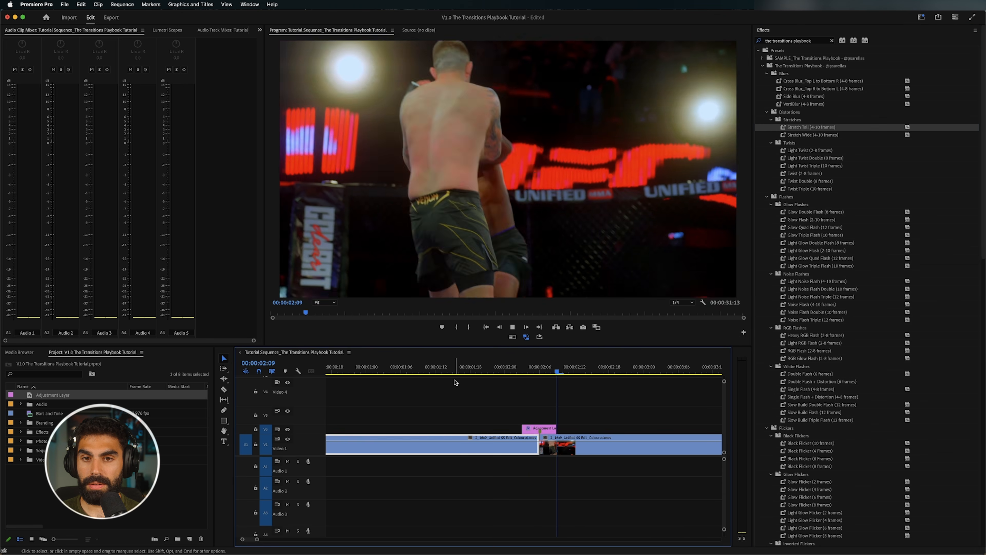
{"action": "key", "text": "space"}
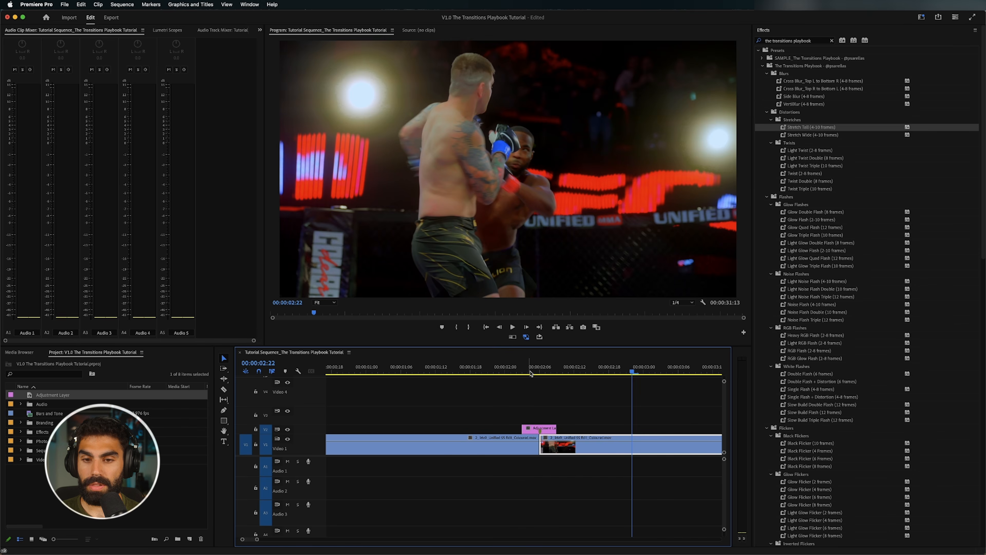
- Resize the adjustment layer to 10 frames around the cut, from 00:00:02:01 to 00:00:02:10
{"action": "left_click", "coordinate": [528, 404]}
{"action": "left_click_drag", "start_coordinate": [522, 427], "coordinate": [569, 426]}
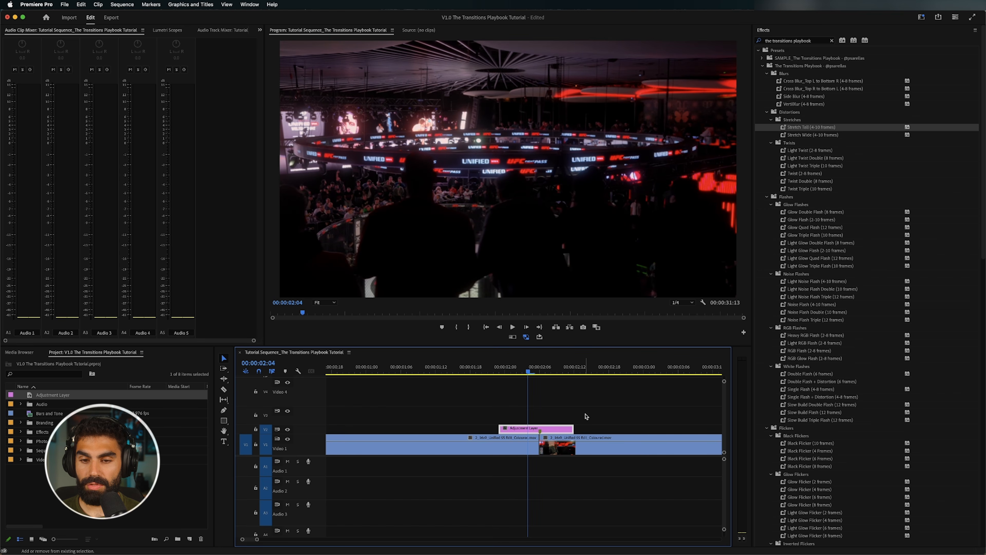
{"action": "key", "text": "Right"}
{"action": "key", "text": "Right"}
{"action": "key", "text": "Right"}
{"action": "key", "text": "Right"}
{"action": "key", "text": "Right"}
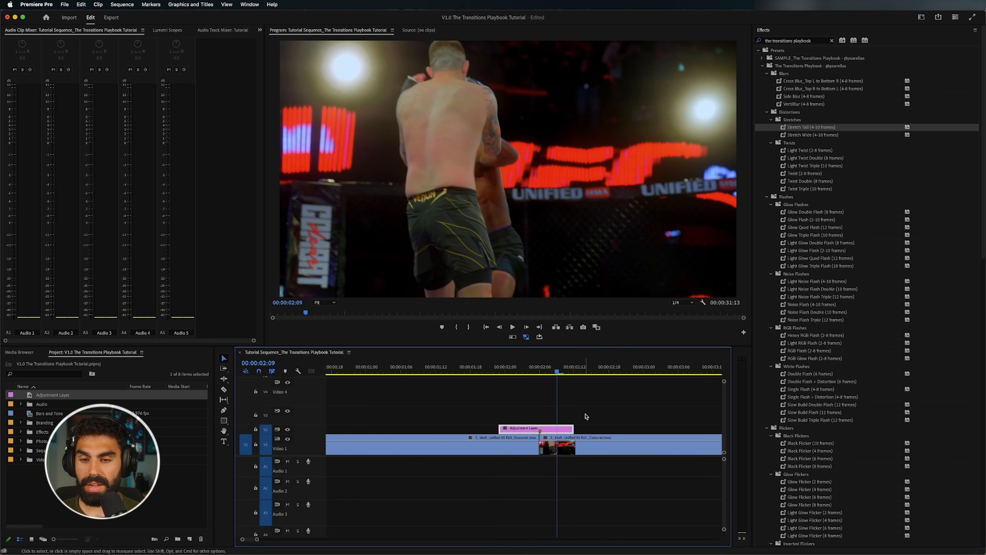
{"action": "key", "text": "Right"}
{"action": "key", "text": "Right"}
{"action": "key", "text": "Right"}
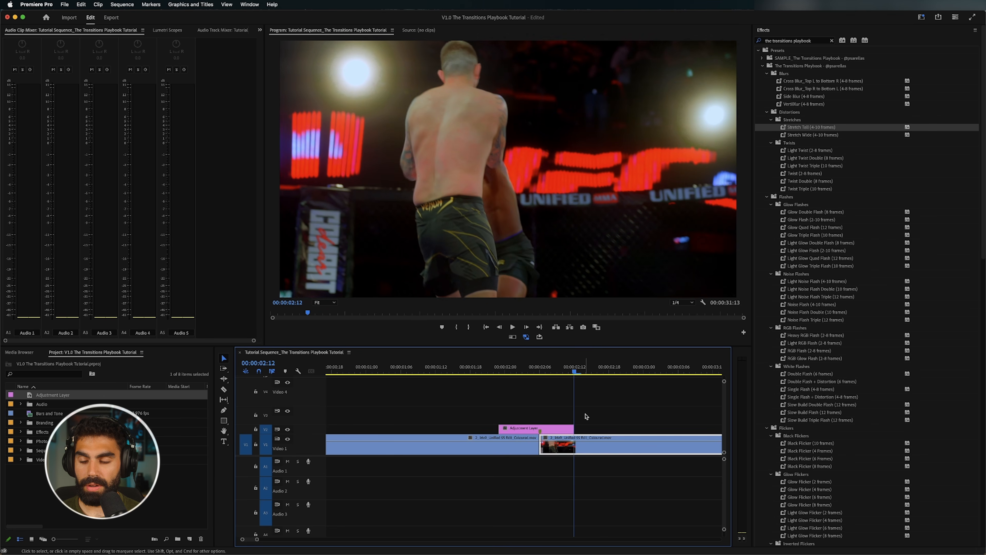
{"action": "key", "text": "Left"}
{"action": "key", "text": "Left"}
{"action": "key", "text": "Left"}
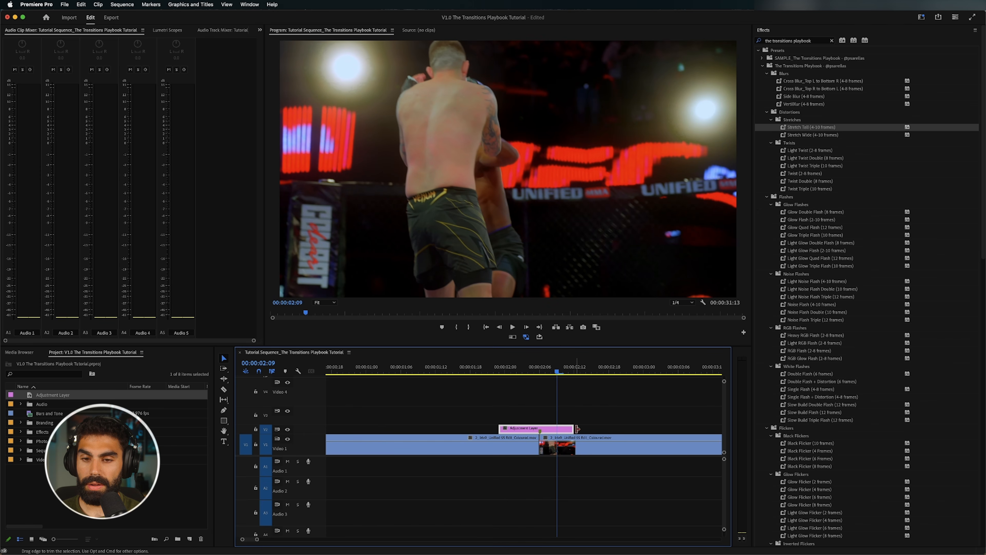
{"action": "left_click_drag", "start_coordinate": [573, 428], "coordinate": [567, 428]}
{"action": "left_click_drag", "start_coordinate": [499, 428], "coordinate": [535, 432]}
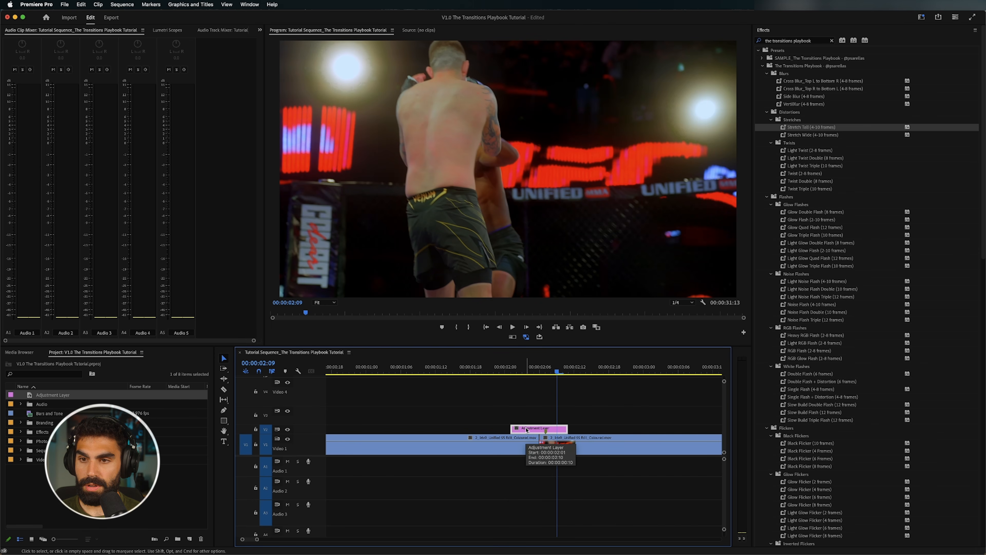
- Apply the Stretch Tall (4-10 frames) preset to the 10-frame adjustment layer and play across the cut
{"action": "left_click_drag", "start_coordinate": [819, 128], "coordinate": [534, 429]}
{"action": "left_click", "coordinate": [454, 370]}
{"action": "key", "text": "space"}
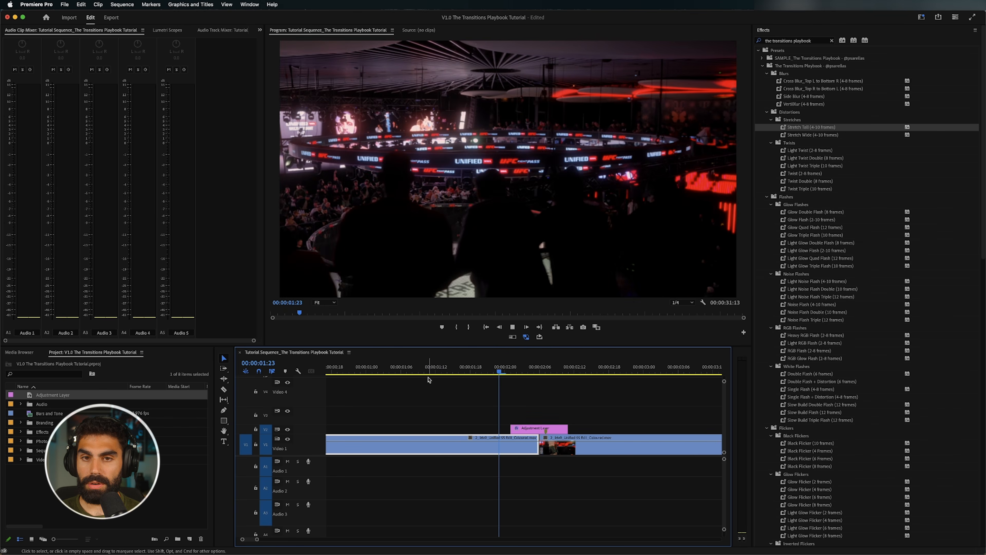
{"action": "key", "text": "space"}
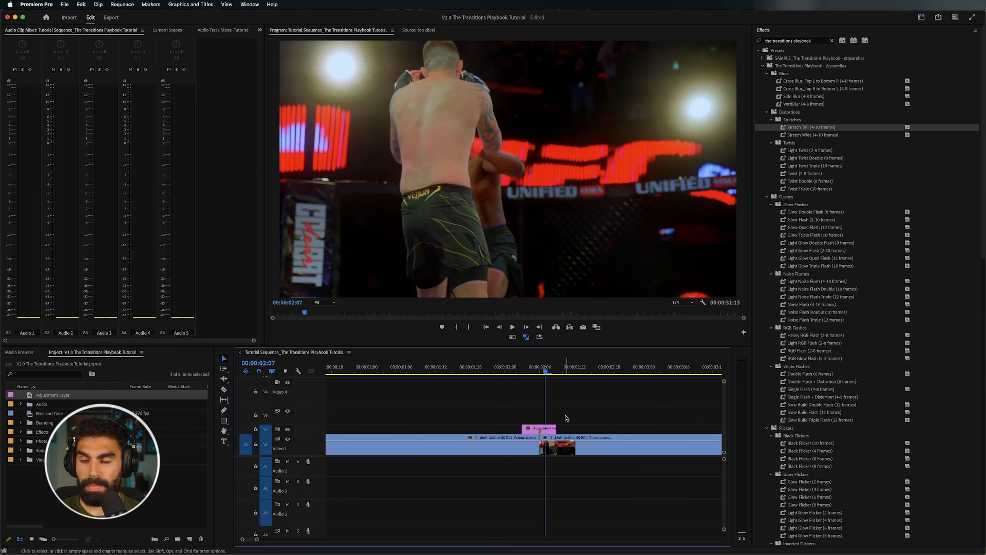
- Apply the Twist (2-8 frames) preset to the adjustment layer and move the playhead to 00:00:01:12
{"action": "left_click", "coordinate": [808, 166]}
{"action": "left_click", "coordinate": [809, 151]}
{"action": "left_click_drag", "start_coordinate": [812, 177], "coordinate": [547, 428]}
{"action": "left_click", "coordinate": [435, 369]}
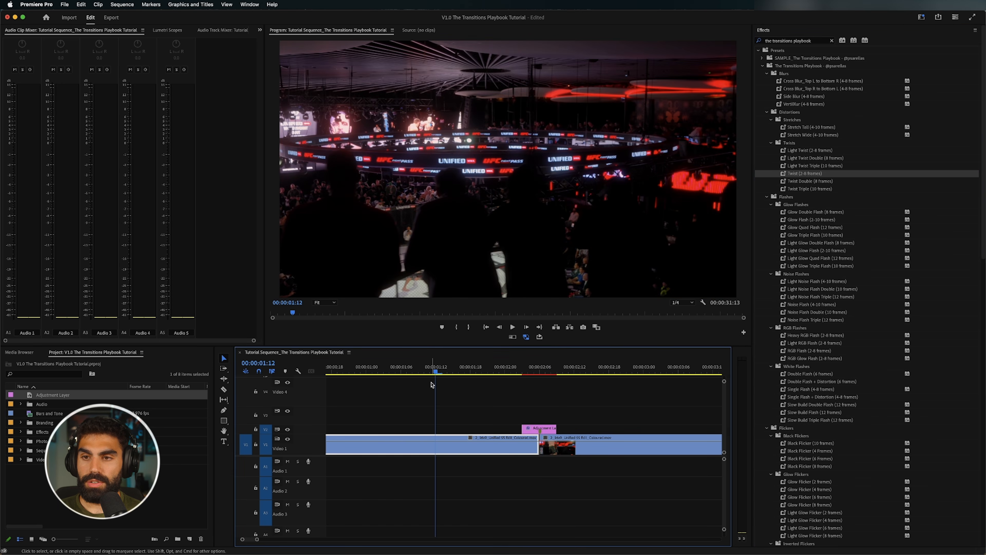
- Preview the Twist transition across the cut and review the Twist Double (8 frames) and Twist Triple (10 frames) presets
{"action": "key", "text": "space"}
{"action": "left_click", "coordinate": [540, 373]}
{"action": "left_click", "coordinate": [817, 181]}
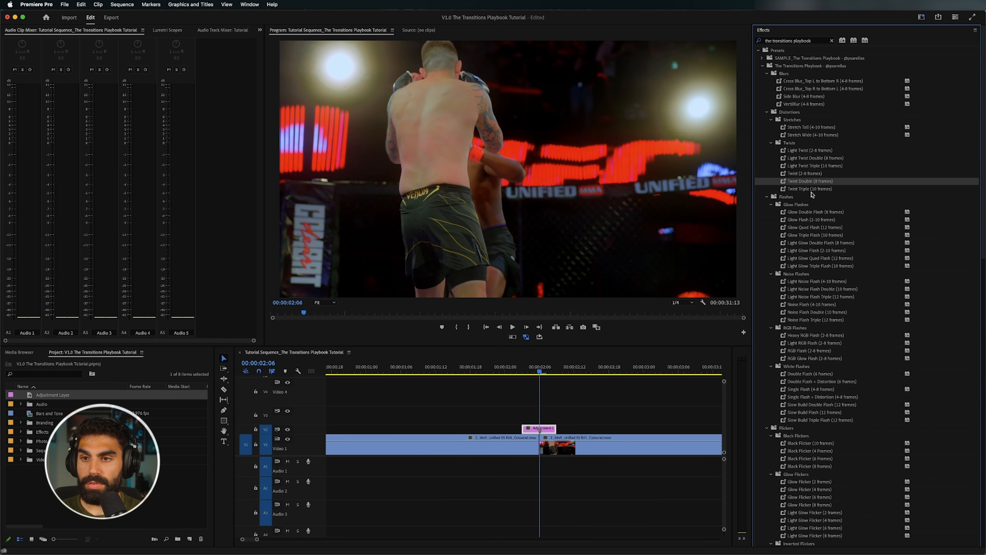
{"action": "left_click", "coordinate": [809, 189]}
{"action": "left_click", "coordinate": [525, 392]}
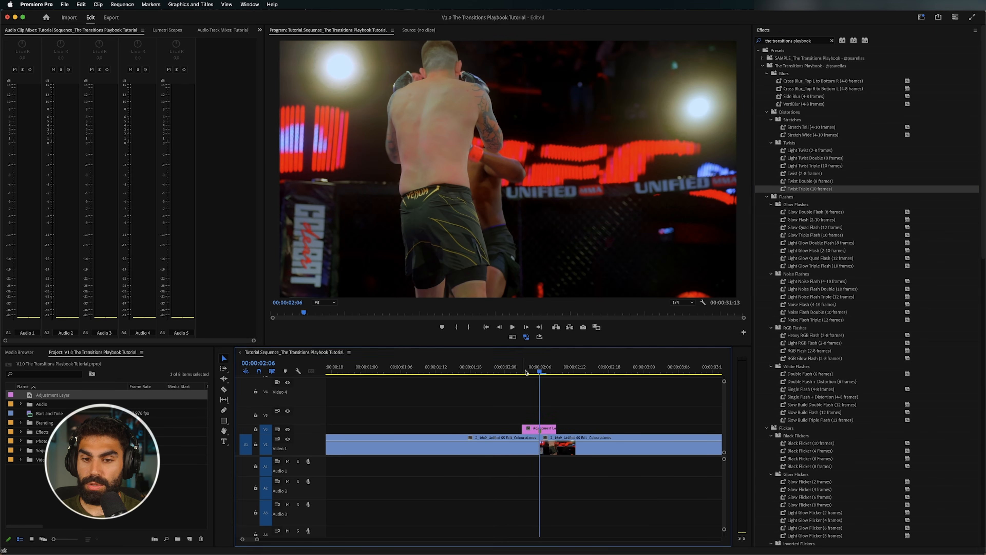
{"action": "left_click", "coordinate": [525, 373]}
{"action": "key", "text": "space"}
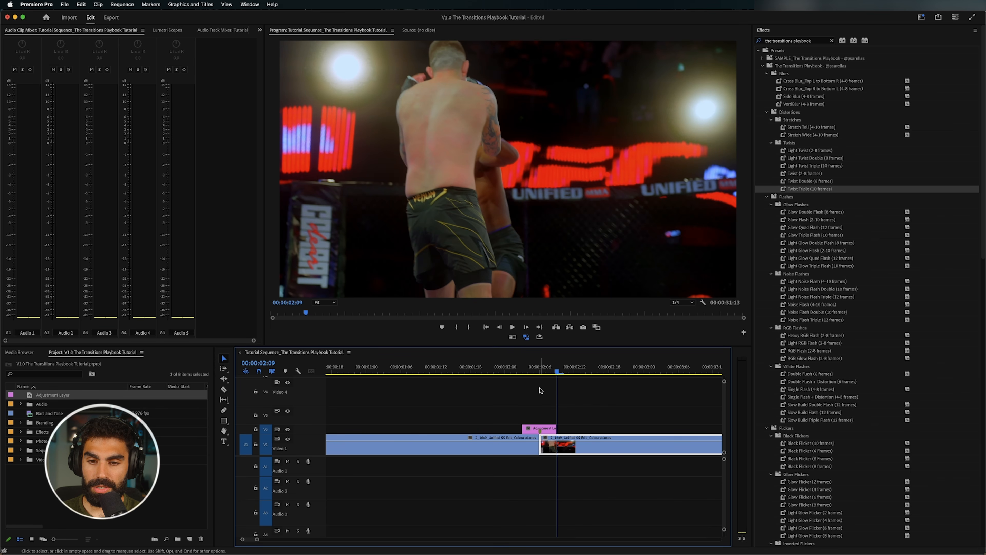
- Extend the adjustment layer to 10 frames centred on the cut, starting at 00:00:02:01, and return the playhead to its start
{"action": "key", "text": "Left"}
{"action": "key", "text": "Left"}
{"action": "key", "text": "Left"}
{"action": "key", "text": "Left"}
{"action": "key", "text": "Left"}
{"action": "key", "text": "Left"}
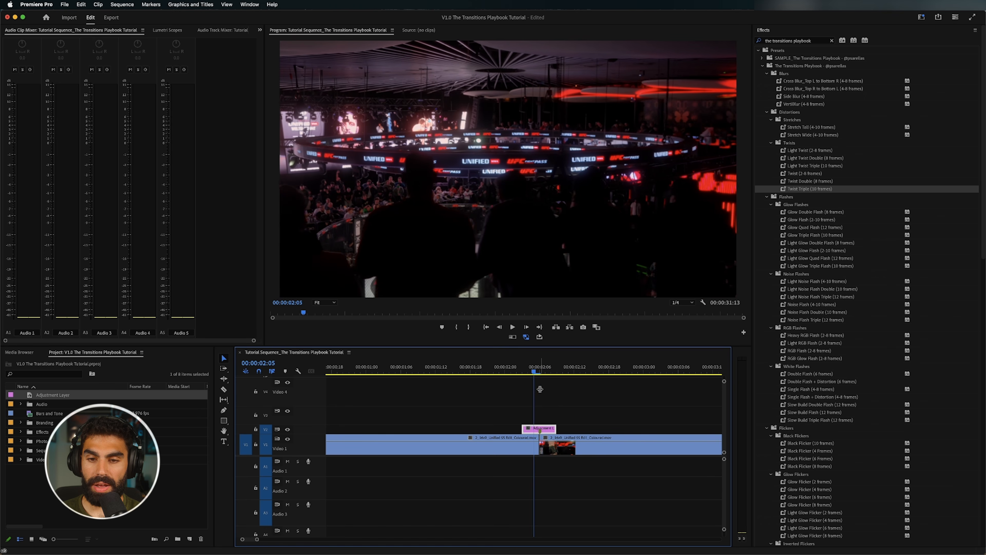
{"action": "left_click_drag", "start_coordinate": [523, 428], "coordinate": [509, 424]}
{"action": "left_click", "coordinate": [556, 369]}
{"action": "left_click_drag", "start_coordinate": [556, 381], "coordinate": [569, 381]}
{"action": "left_click_drag", "start_coordinate": [556, 427], "coordinate": [568, 428]}
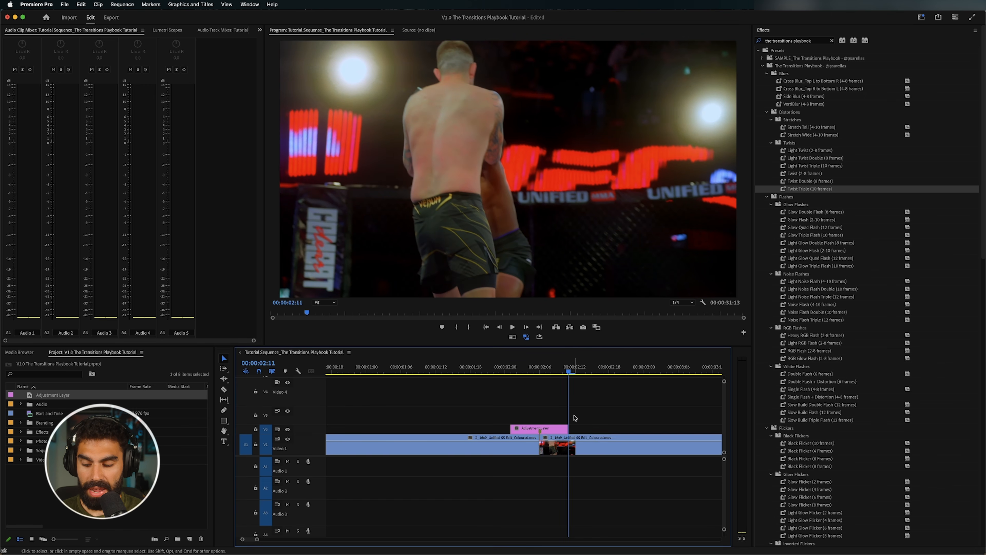
{"action": "key", "text": "Up"}
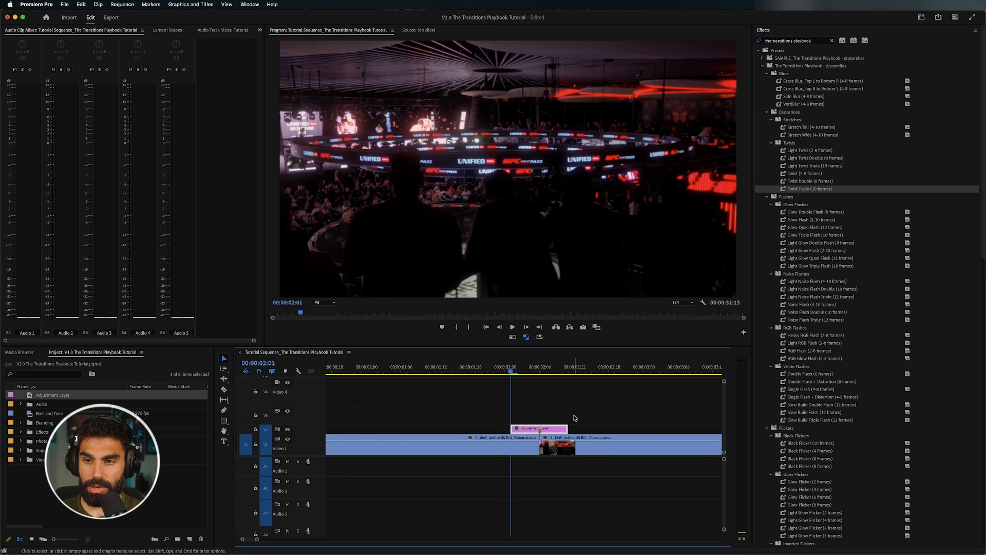
- Apply the Twist Triple (10 frames) preset to the adjustment layer, render the previews and play across the cut
{"action": "left_click", "coordinate": [823, 174]}
{"action": "left_click", "coordinate": [817, 190]}
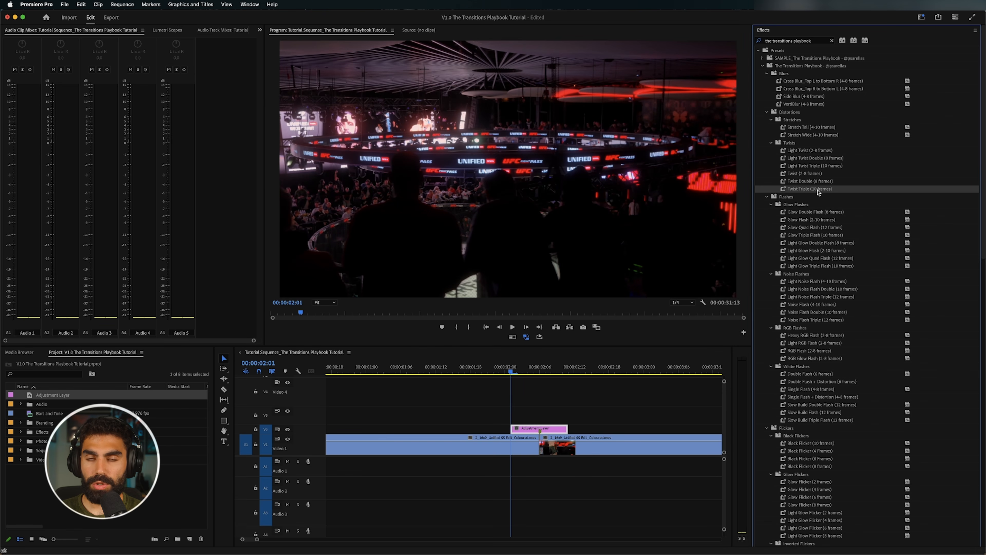
{"action": "left_click_drag", "start_coordinate": [817, 190], "coordinate": [551, 429]}
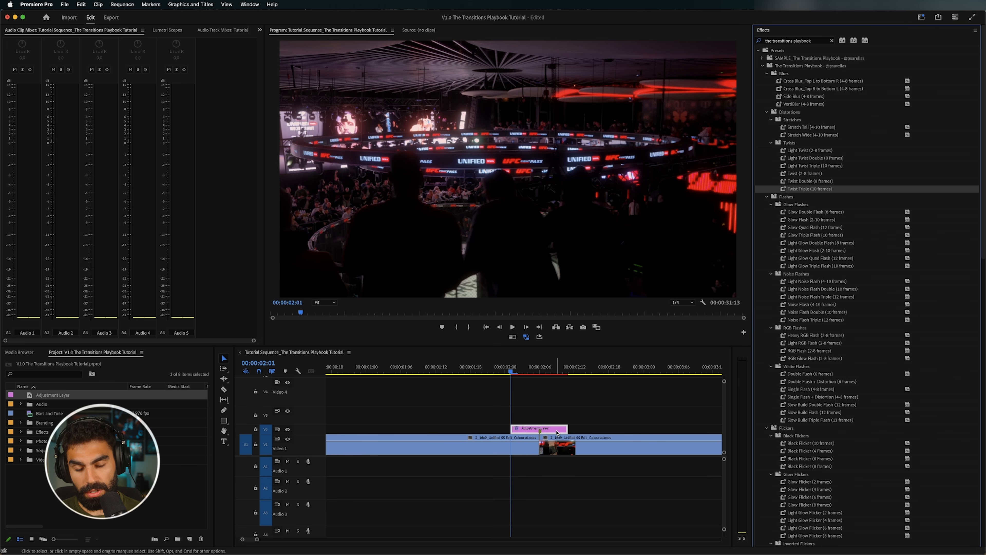
{"action": "key", "text": "Return"}
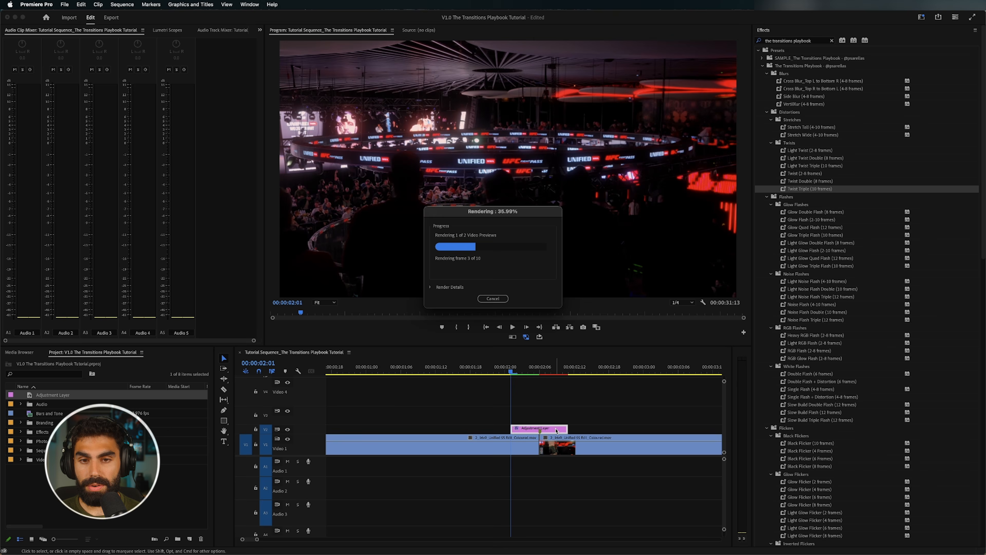
{"action": "key", "text": "space"}
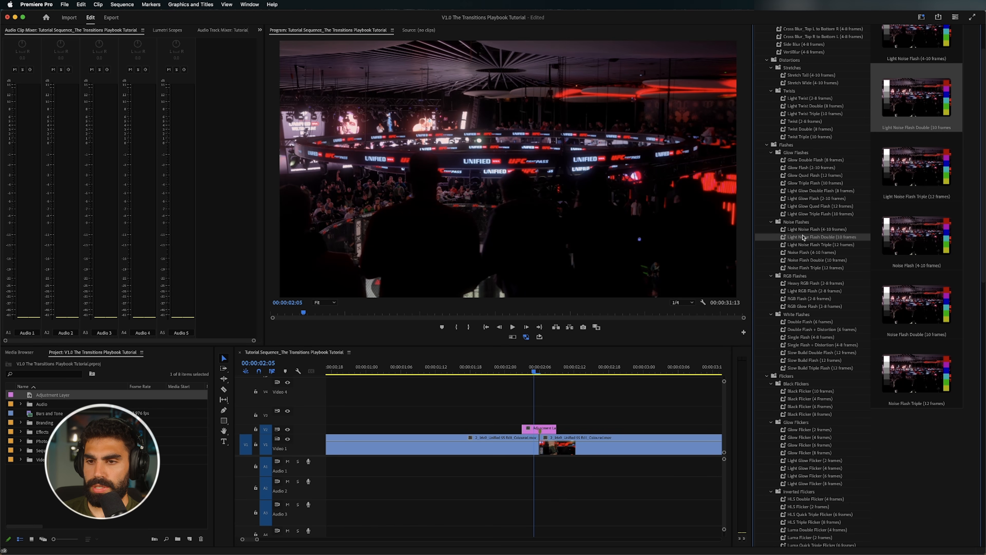
- Apply the Noise Flash (4-10 frames) preset to the adjustment layer and play across the cut from 00:00:01:14
{"action": "left_click", "coordinate": [808, 230]}
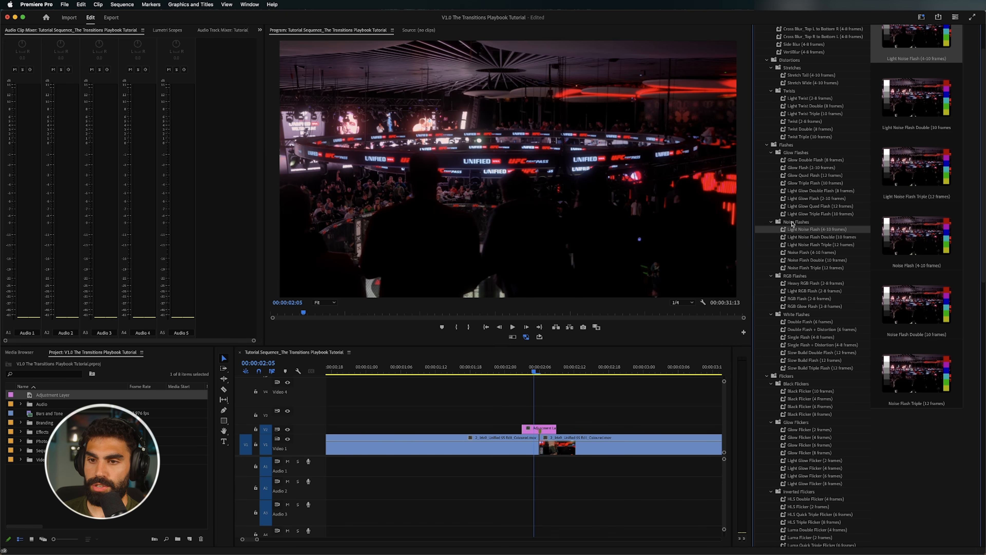
{"action": "left_click", "coordinate": [787, 276]}
{"action": "left_click", "coordinate": [796, 315]}
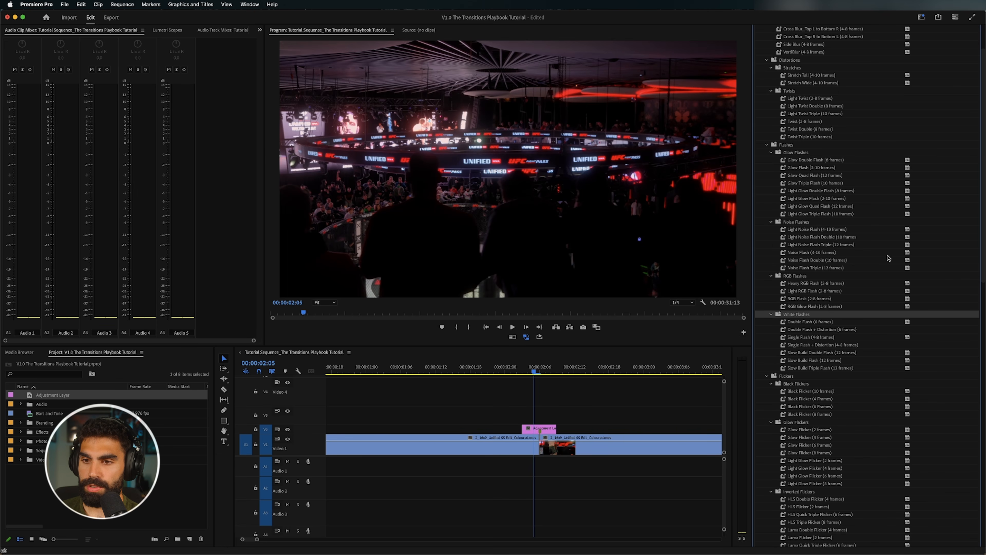
{"action": "left_click_drag", "start_coordinate": [807, 255], "coordinate": [539, 429]}
{"action": "left_click", "coordinate": [447, 368]}
{"action": "key", "text": "space"}
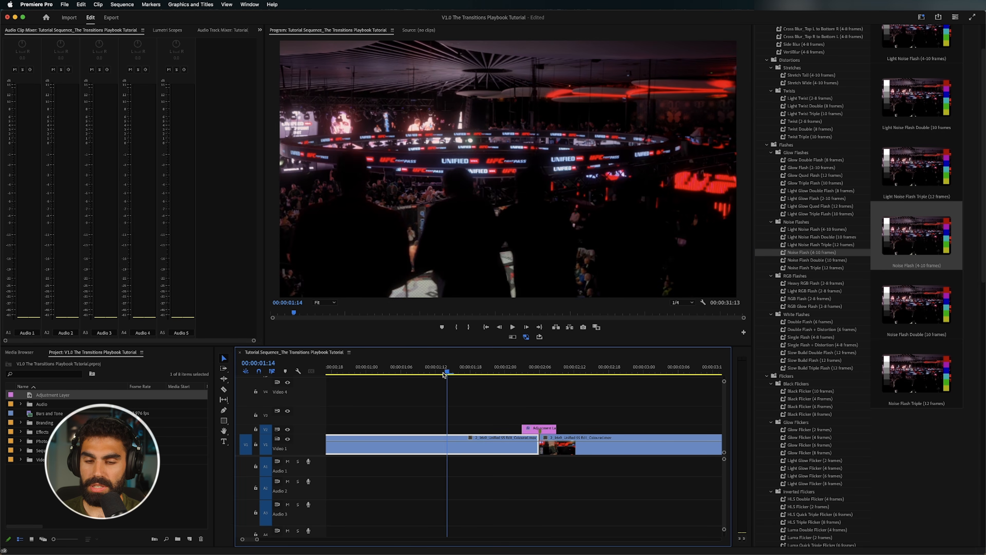
{"action": "key", "text": "space"}
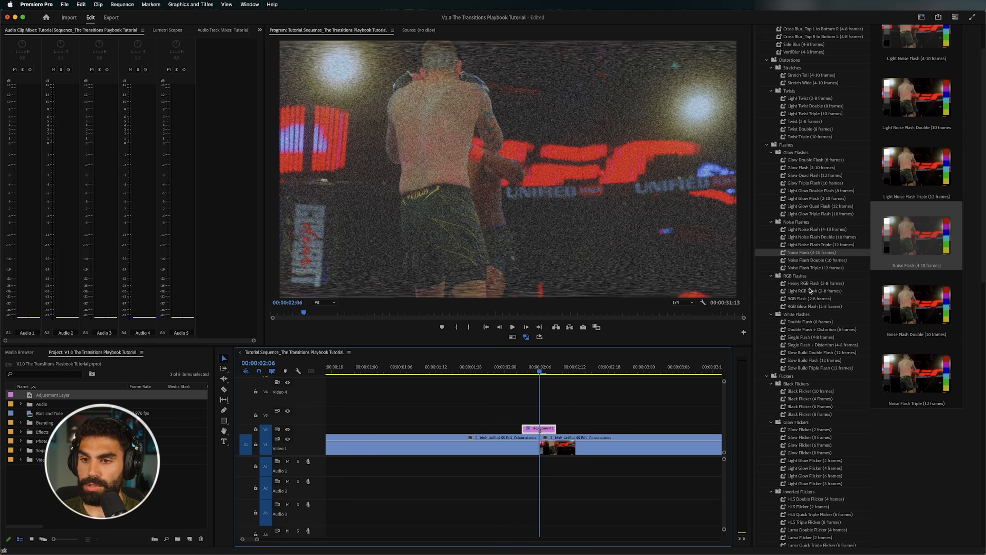
- Add the Heavy RGB Flash (2-8 frames) preset to the adjustment layer and play across the cut from 00:00:01:18
{"action": "left_click_drag", "start_coordinate": [813, 284], "coordinate": [535, 424]}
{"action": "left_click", "coordinate": [471, 373]}
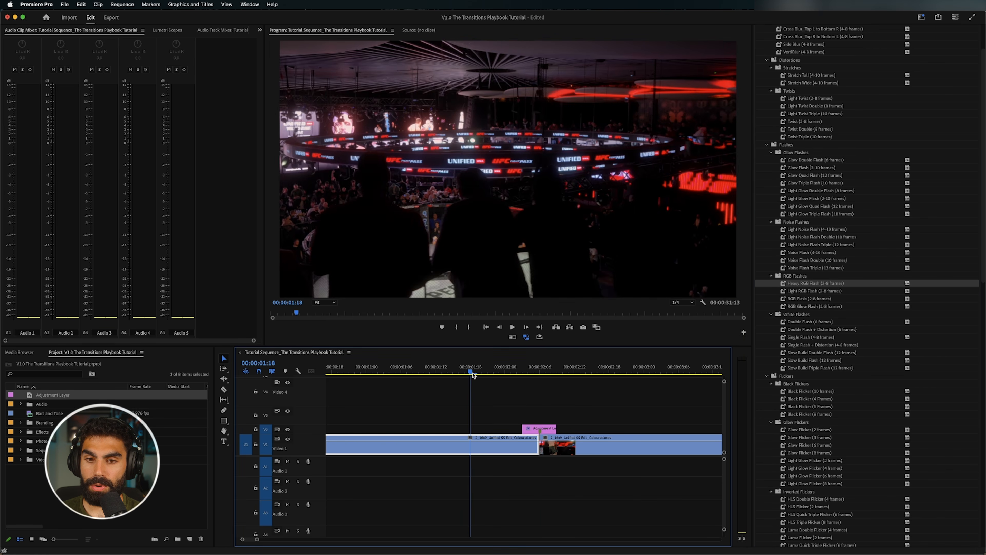
{"action": "key", "text": "space"}
{"action": "key", "text": "space"}
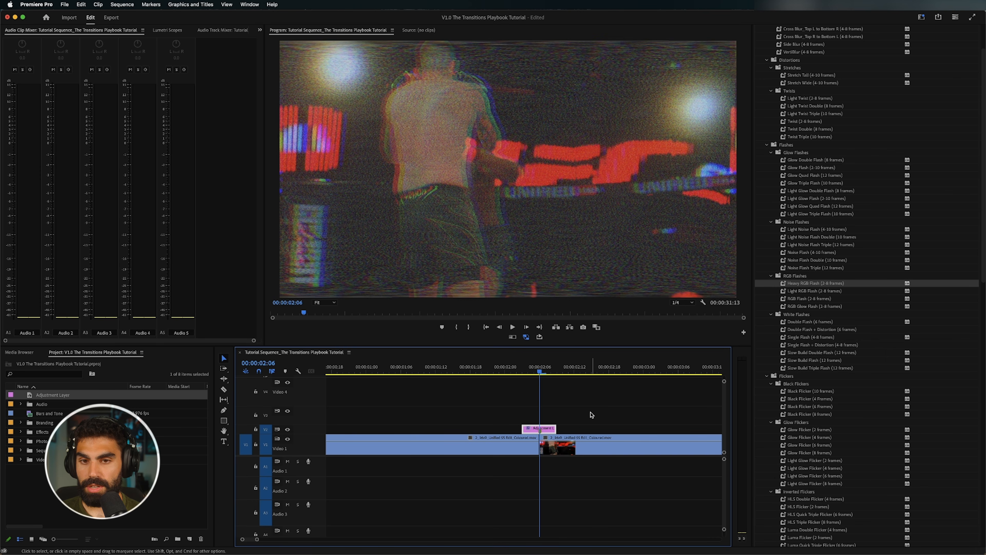
- Undo the applied flash presets and resize the adjustment layer to 8 frames centred on the cut
{"action": "key", "text": "super+z"}
{"action": "left_click_drag", "start_coordinate": [556, 428], "coordinate": [517, 429]}
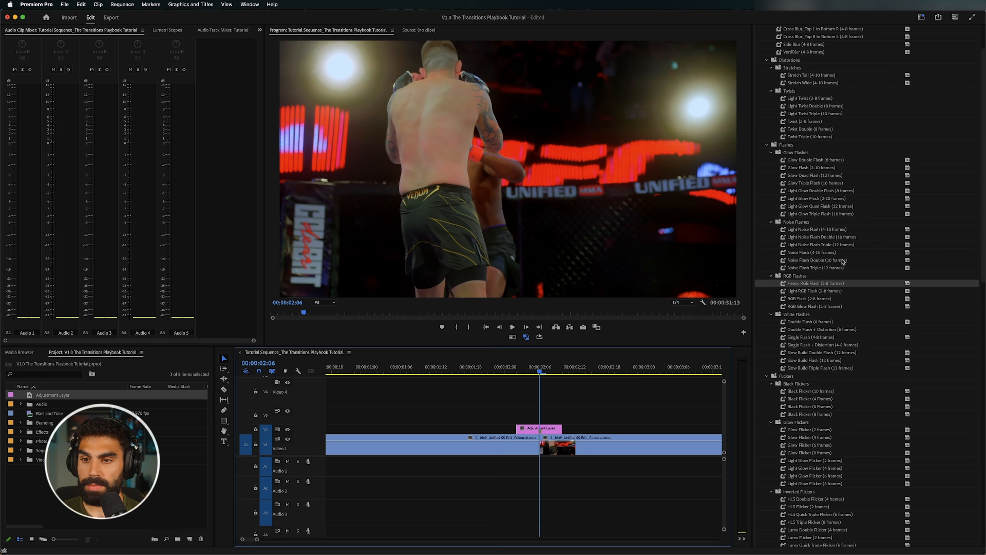
- Stack the Heavy RGB Flash, Noise Flash and Glow Double Flash (8 frames) presets on the adjustment layer and play across the cut
{"action": "left_click_drag", "start_coordinate": [800, 283], "coordinate": [555, 427]}
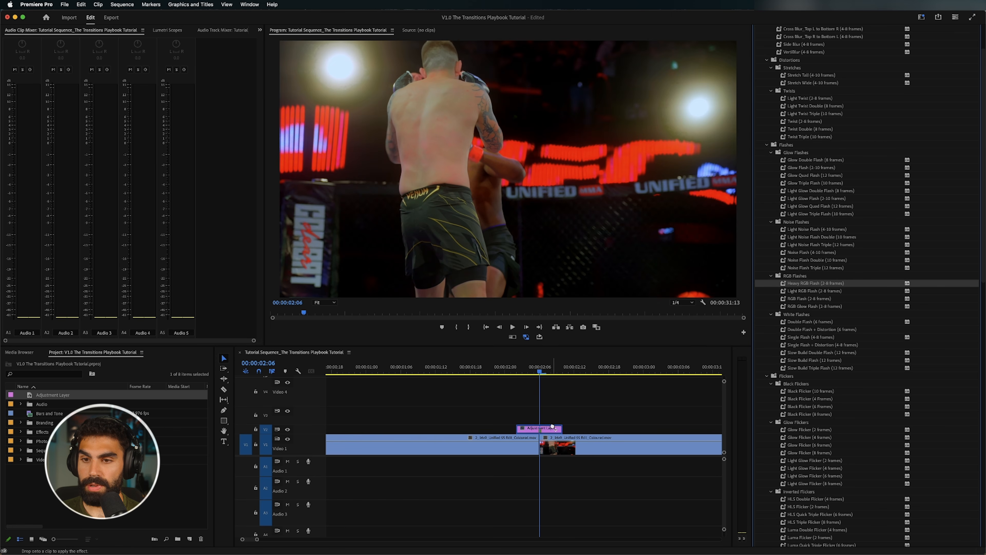
{"action": "left_click_drag", "start_coordinate": [805, 251], "coordinate": [545, 429]}
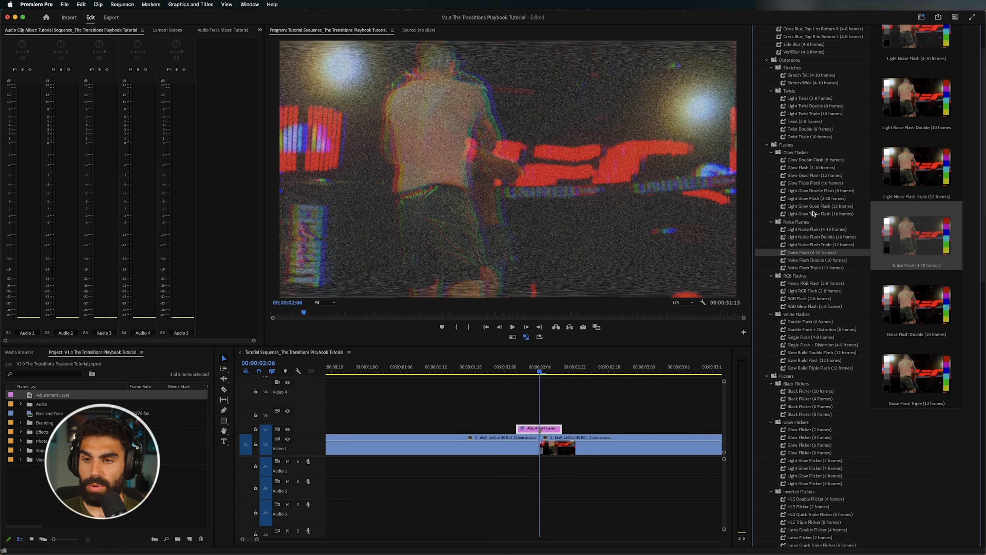
{"action": "left_click_drag", "start_coordinate": [825, 161], "coordinate": [540, 427]}
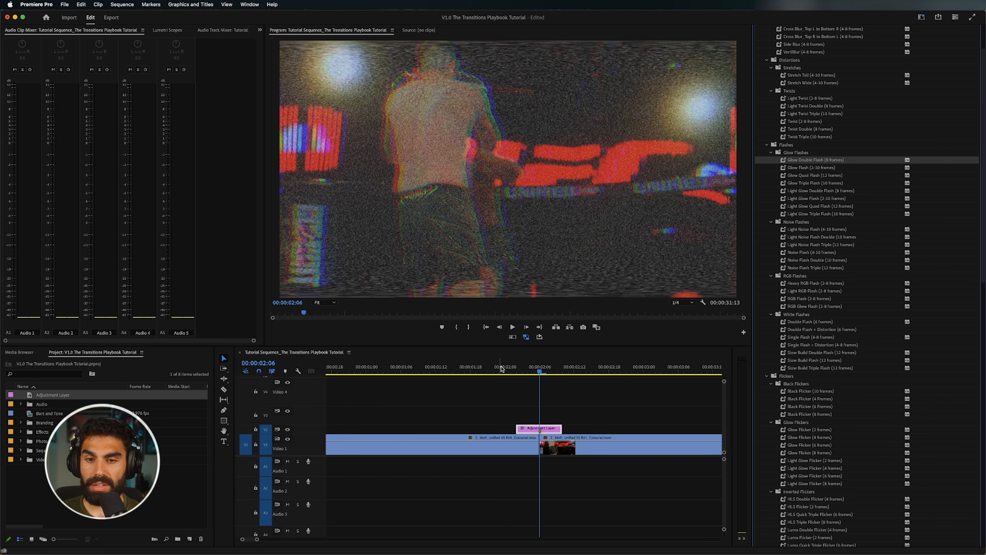
{"action": "left_click", "coordinate": [442, 371]}
{"action": "key", "text": "space"}
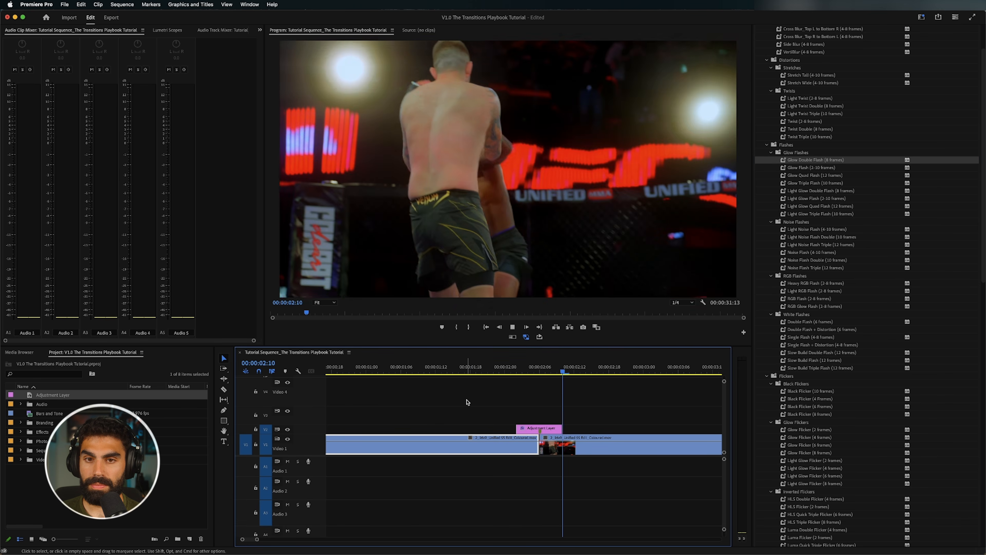
{"action": "key", "text": "space"}
{"action": "left_click", "coordinate": [562, 374]}
{"action": "left_click_drag", "start_coordinate": [562, 374], "coordinate": [546, 374]}
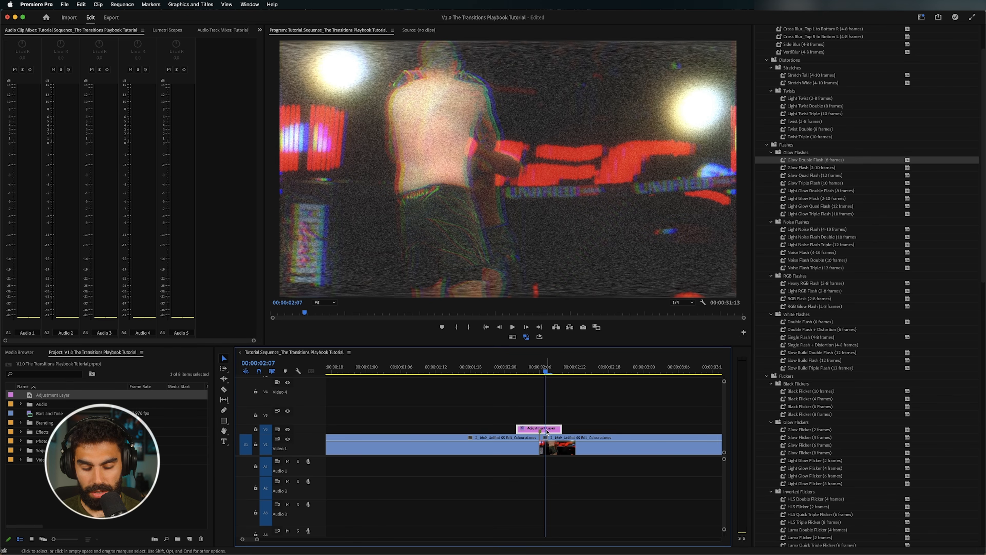
- Undo the three stacked flash presets and the 8-frame resize of the adjustment layer
{"action": "key", "text": "super+z"}
{"action": "key", "text": "super+z"}
{"action": "key", "text": "super+z"}
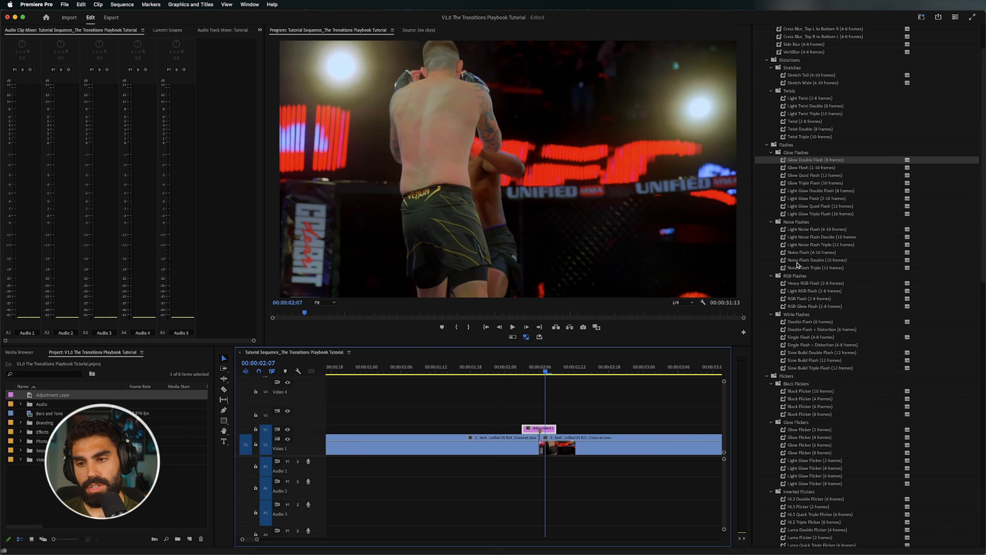
- Resize the adjustment layer to 10 frames centred on the cut, starting at 00:00:02:01
{"action": "left_click", "coordinate": [794, 276]}
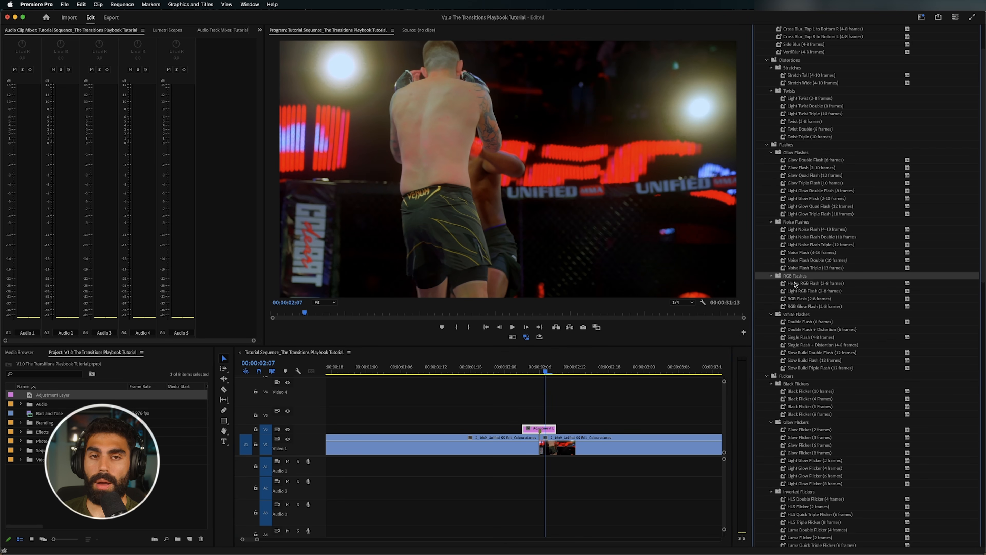
{"action": "scroll", "coordinate": [841, 326], "scroll_direction": "down", "scroll_amount": 3}
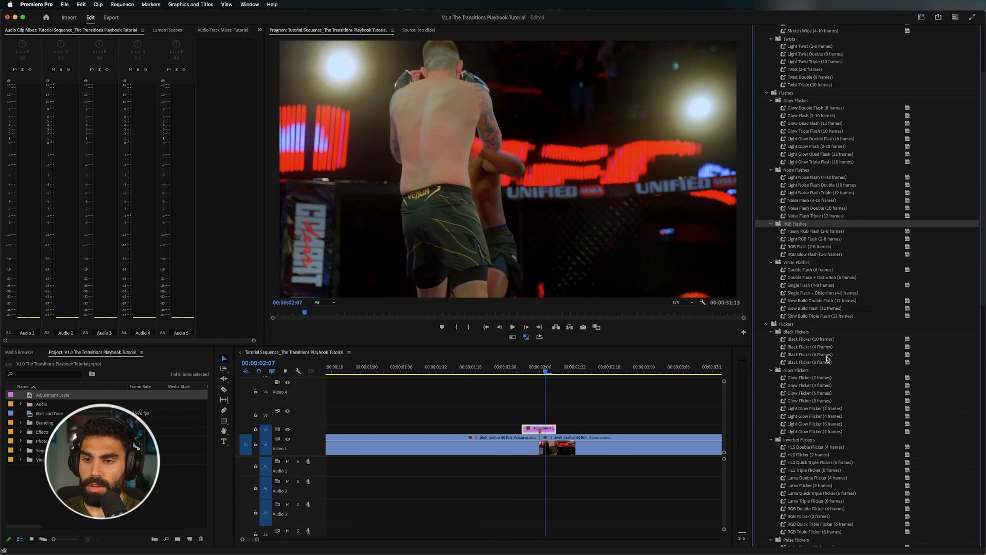
{"action": "left_click_drag", "start_coordinate": [984, 254], "coordinate": [972, 316]}
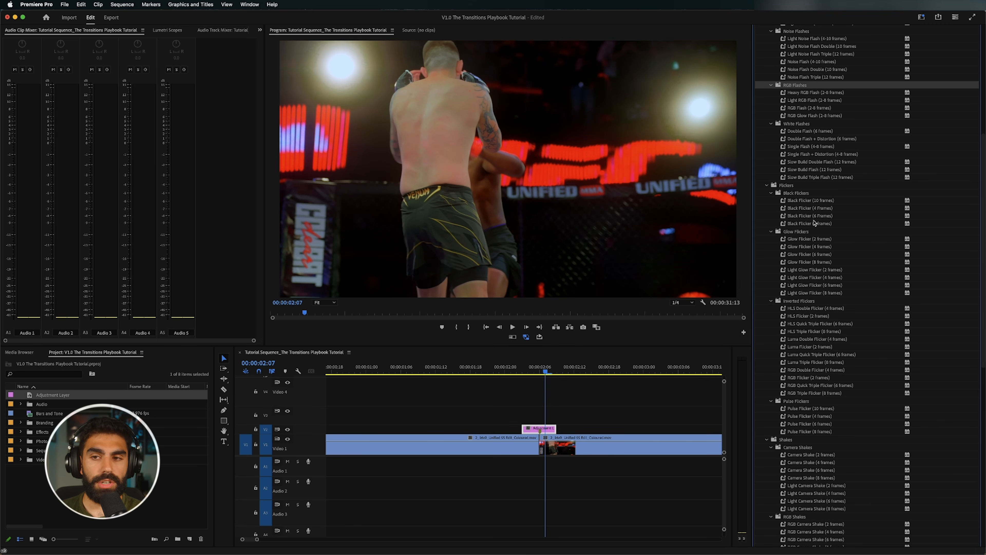
{"action": "left_click", "coordinate": [529, 386]}
{"action": "left_click", "coordinate": [526, 368]}
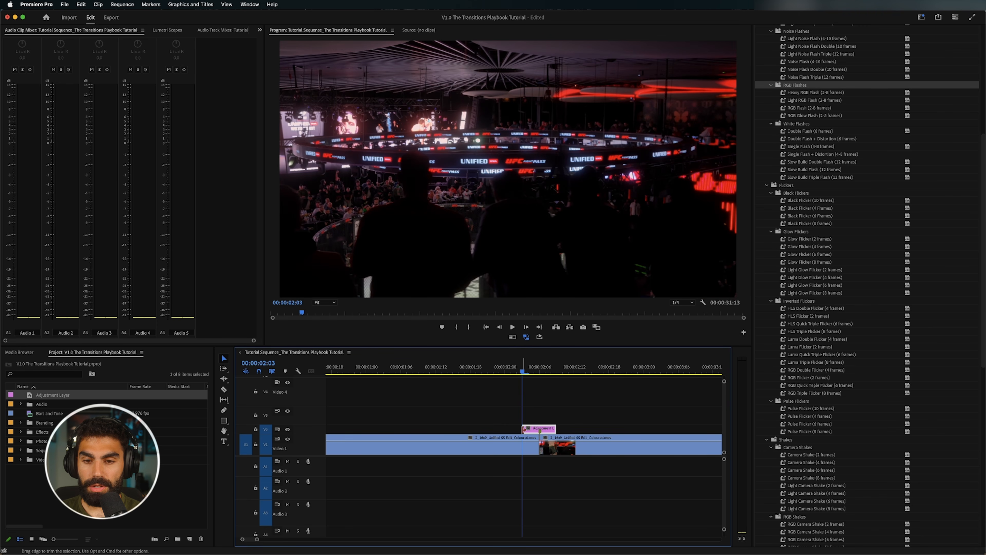
{"action": "left_click_drag", "start_coordinate": [524, 428], "coordinate": [572, 427]}
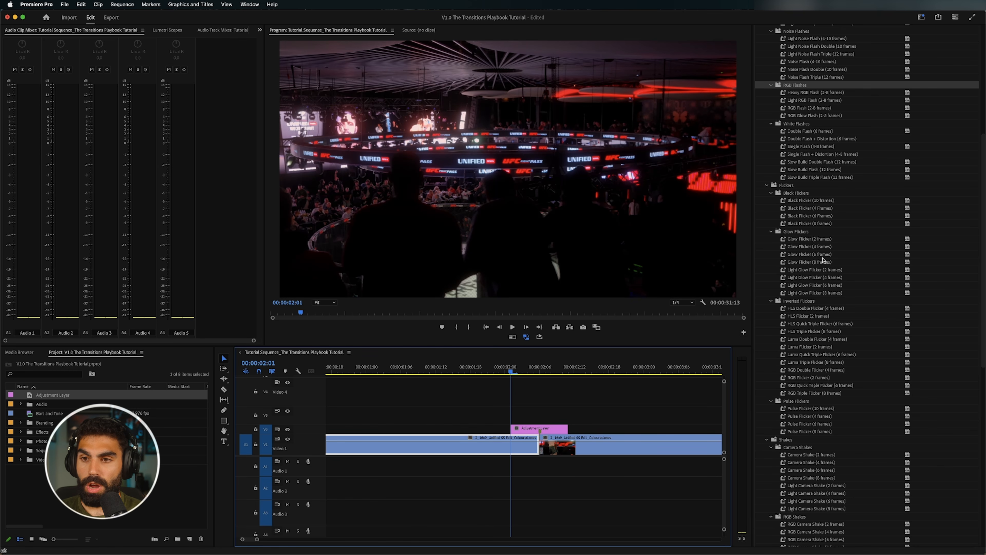
- Apply the Black Flicker (10 frames) preset to the adjustment layer and play across the cut
{"action": "left_click_drag", "start_coordinate": [811, 200], "coordinate": [538, 424]}
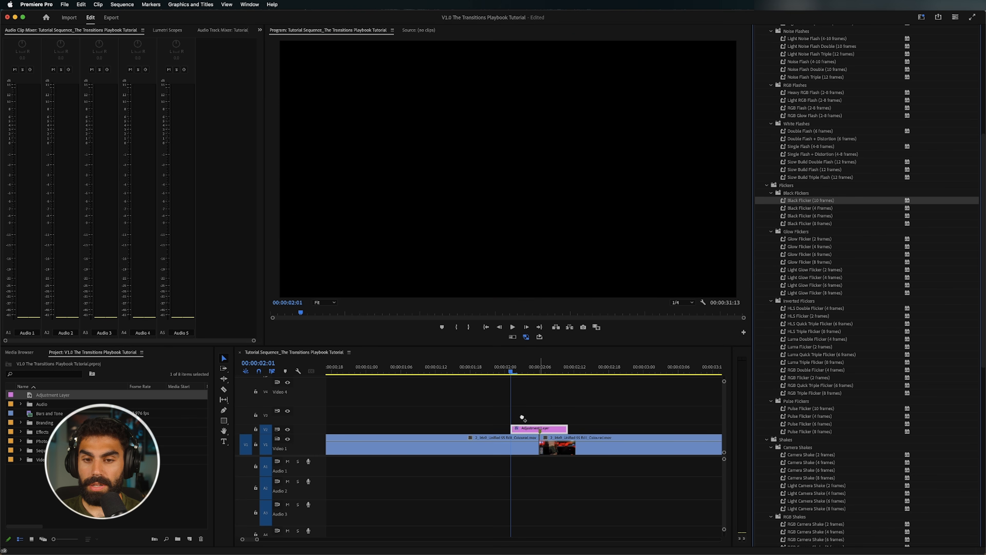
{"action": "left_click", "coordinate": [450, 373]}
{"action": "key", "text": "space"}
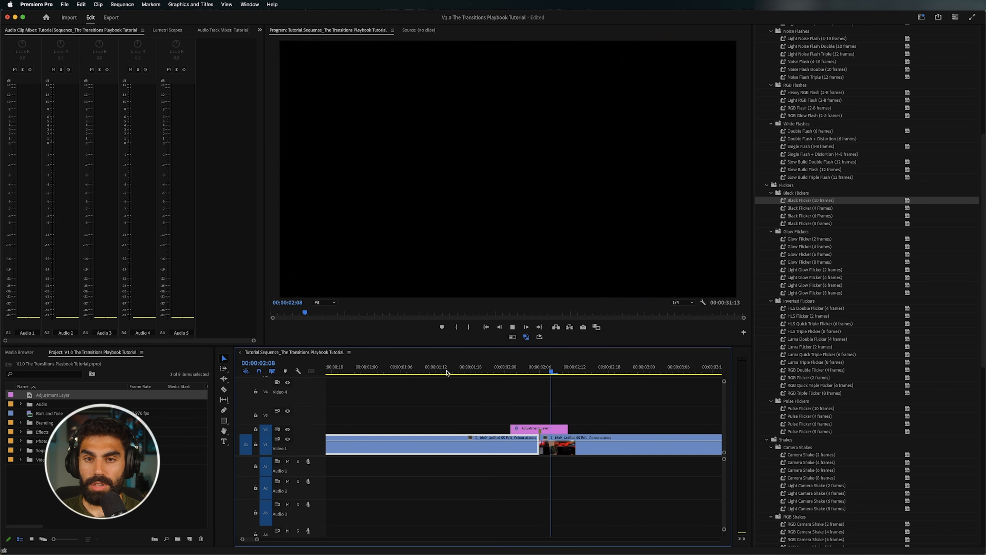
{"action": "key", "text": "space"}
{"action": "left_click", "coordinate": [519, 372]}
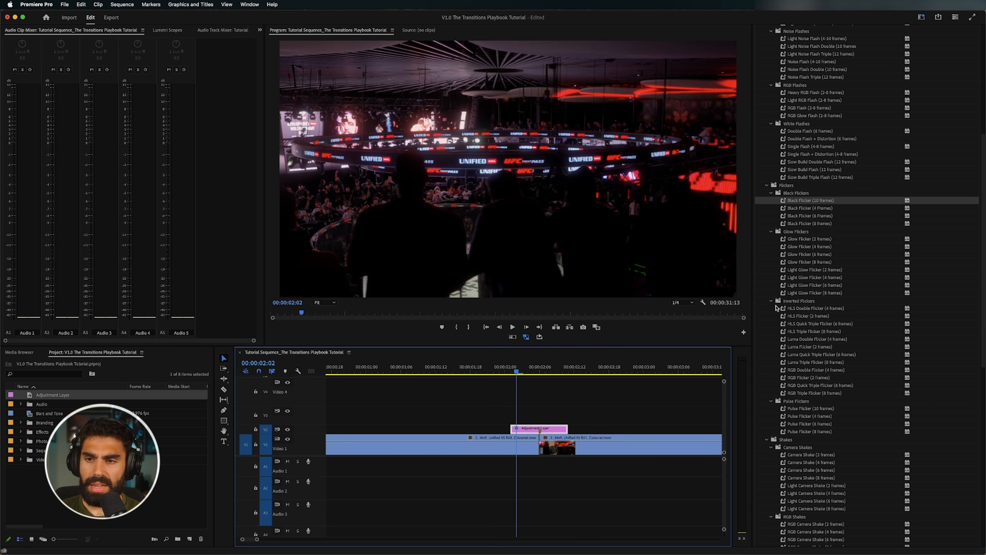
- Shorten the adjustment layer to 6 frames centred on the cut, starting at 00:00:02:03
{"action": "left_click", "coordinate": [802, 286]}
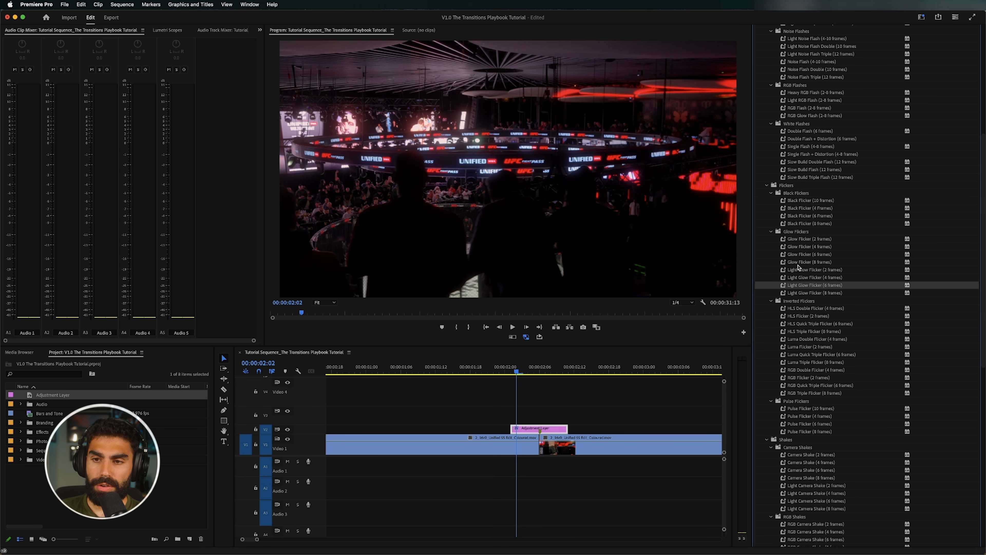
{"action": "left_click_drag", "start_coordinate": [511, 428], "coordinate": [563, 427]}
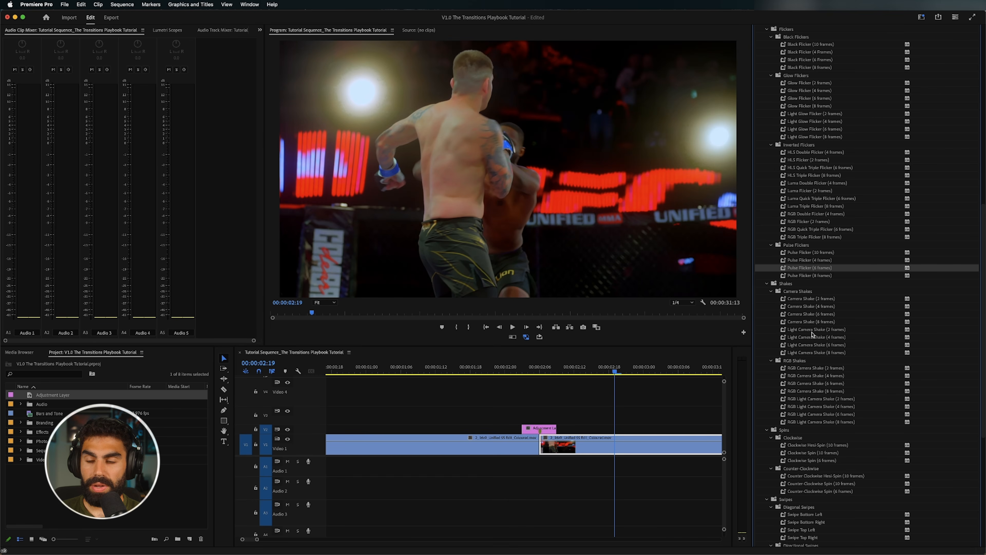
- Review the presets in the Camera Shakes and RGB Shakes groups
{"action": "left_click", "coordinate": [815, 315]}
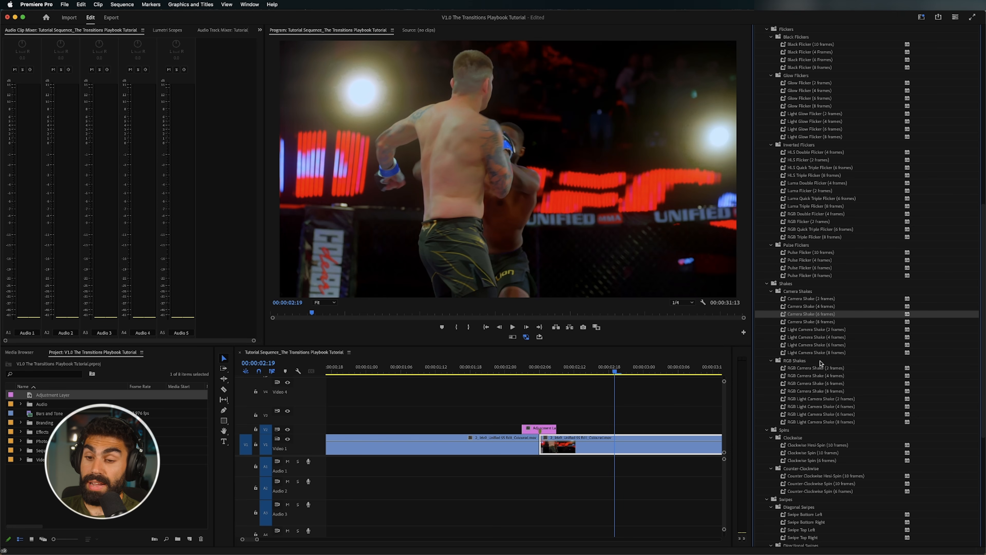
{"action": "left_click", "coordinate": [819, 400]}
{"action": "left_click", "coordinate": [795, 362]}
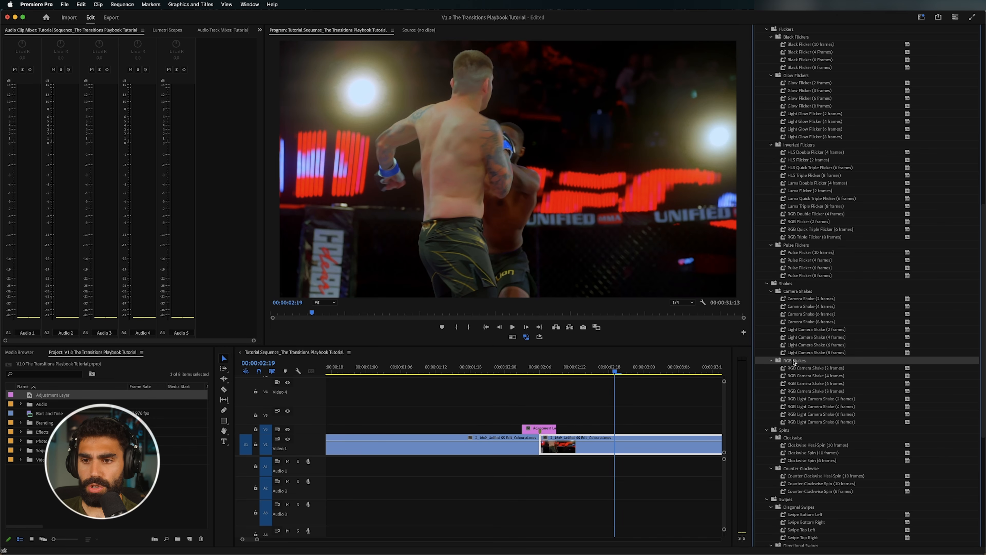
- Apply the Camera Shake (6 frames) preset to the adjustment layer and play across the cut
{"action": "left_click_drag", "start_coordinate": [805, 317], "coordinate": [539, 430]}
{"action": "left_click", "coordinate": [452, 367]}
{"action": "key", "text": "space"}
{"action": "key", "text": "space"}
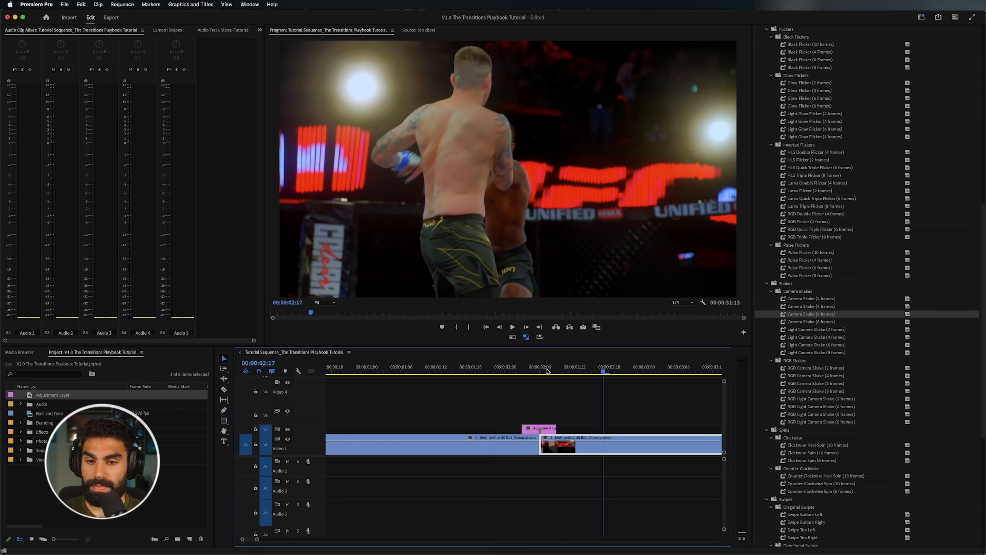
{"action": "left_click", "coordinate": [545, 368]}
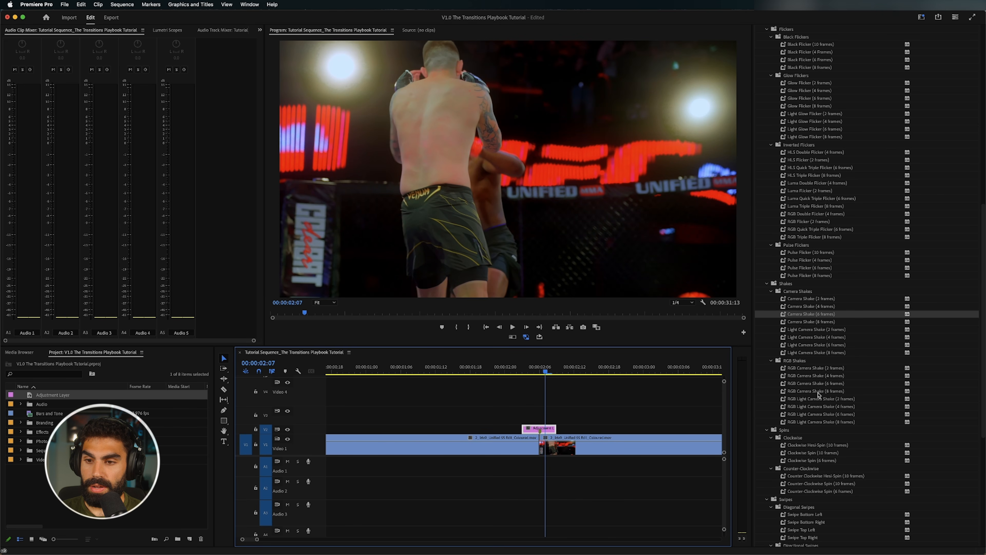
- Apply the RGB Camera Shake (6 frames) preset to the adjustment layer and preview the shake across the cut
{"action": "left_click_drag", "start_coordinate": [815, 383], "coordinate": [538, 429]}
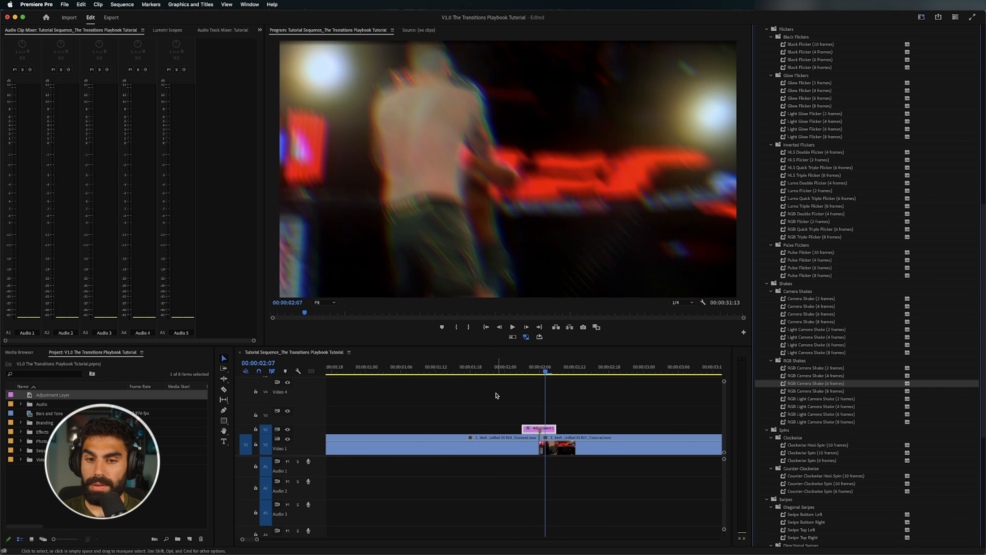
{"action": "left_click", "coordinate": [467, 368]}
{"action": "key", "text": "space"}
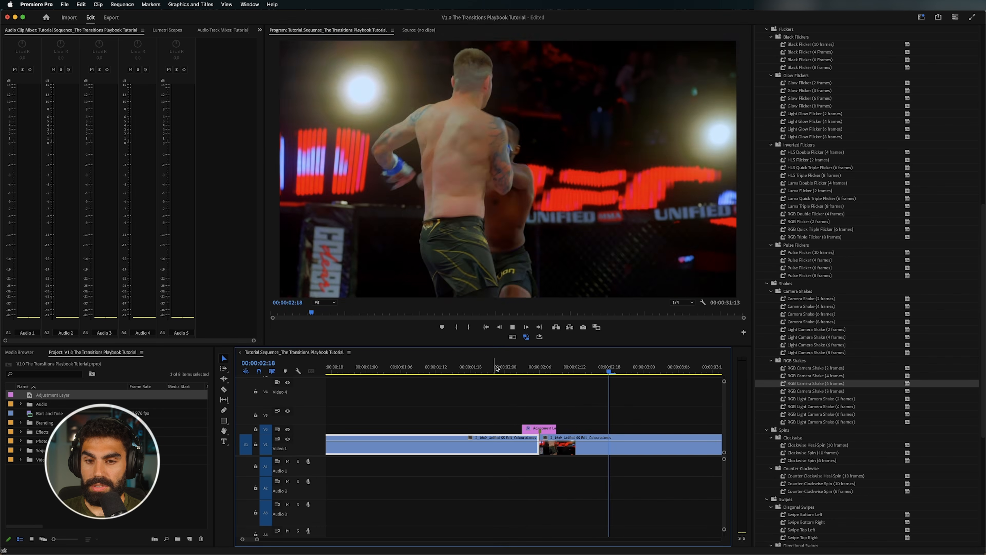
{"action": "left_click", "coordinate": [529, 367]}
- Stack the Glow Flash (2-10 frames) preset on the shaking adjustment layer, play across the cut, and undo the stacked presets
{"action": "scroll", "coordinate": [828, 319], "scroll_direction": "up", "scroll_amount": 3}
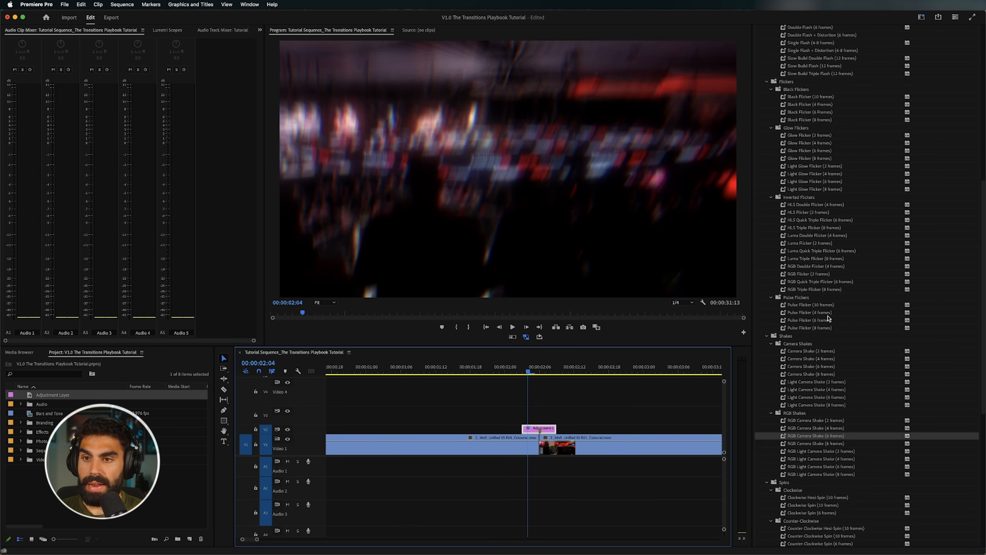
{"action": "scroll", "coordinate": [818, 224], "scroll_direction": "down", "scroll_amount": 3}
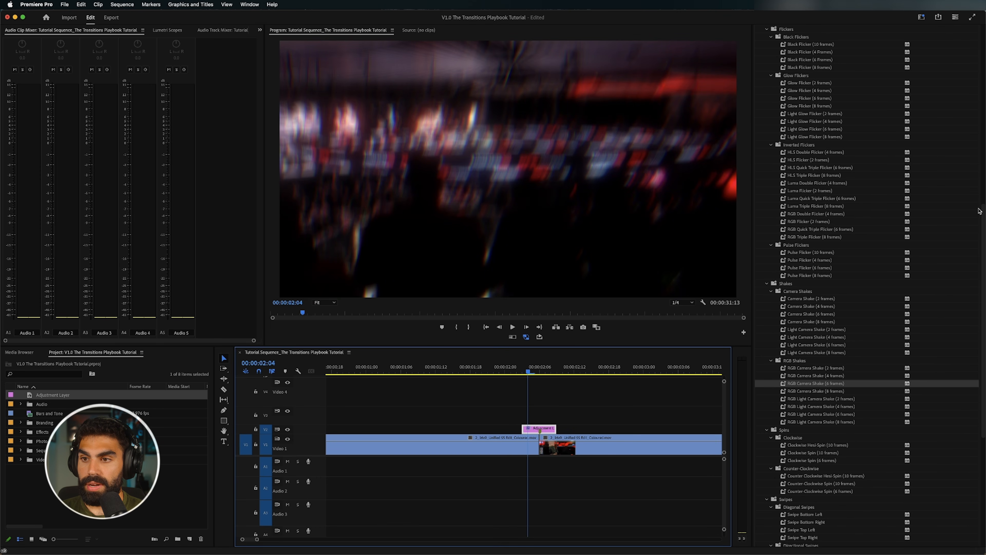
{"action": "scroll", "coordinate": [826, 199], "scroll_direction": "up", "scroll_amount": 10}
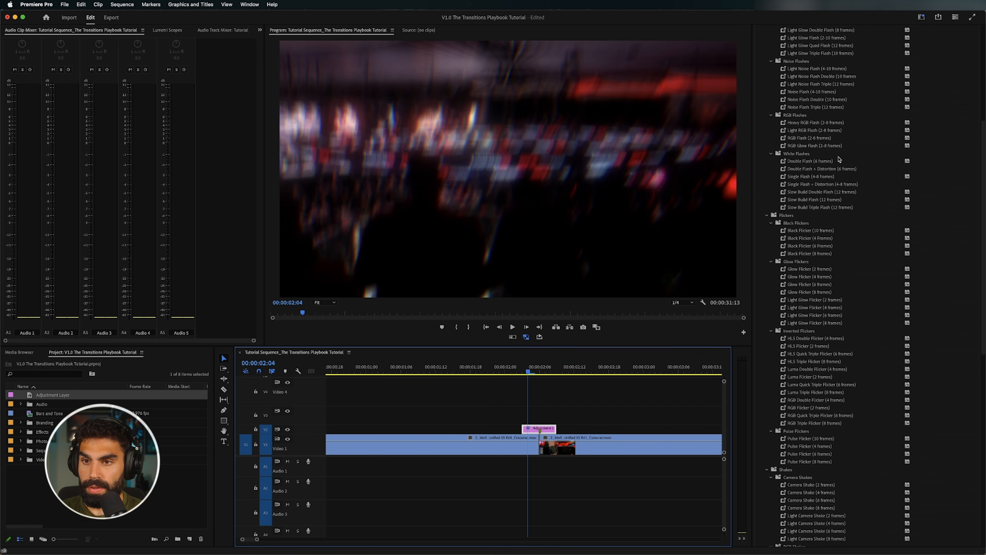
{"action": "scroll", "coordinate": [826, 199], "scroll_direction": "up", "scroll_amount": 10}
{"action": "left_click", "coordinate": [825, 181]}
{"action": "left_click_drag", "start_coordinate": [825, 183], "coordinate": [539, 429]}
{"action": "left_click_drag", "start_coordinate": [500, 372], "coordinate": [465, 371]}
{"action": "key", "text": "space"}
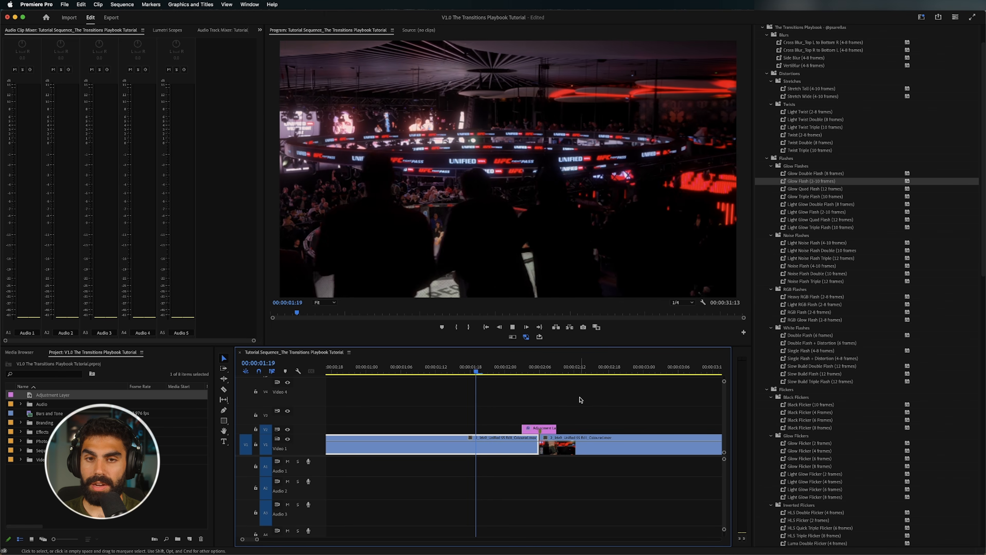
{"action": "key", "text": "space"}
{"action": "left_click", "coordinate": [546, 369]}
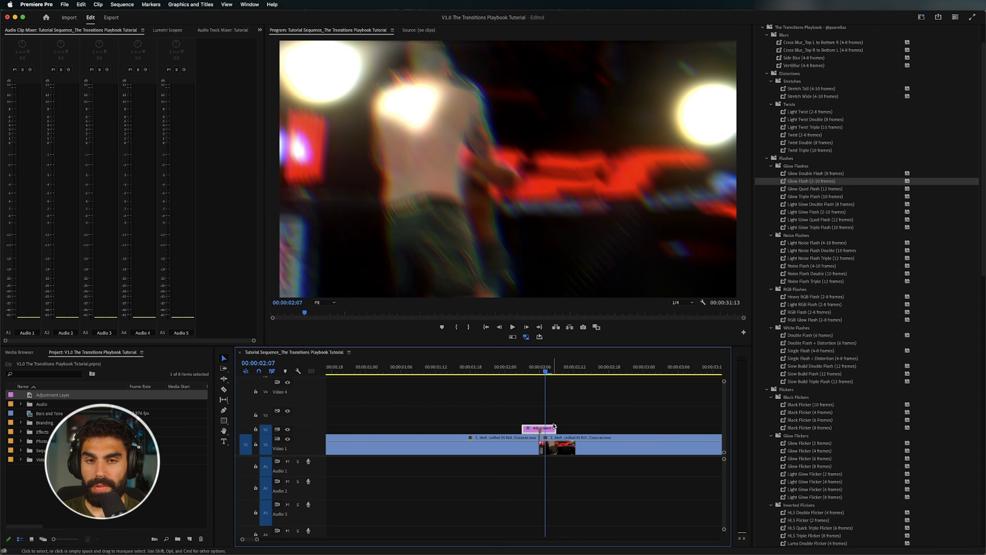
{"action": "key", "text": "super+z"}
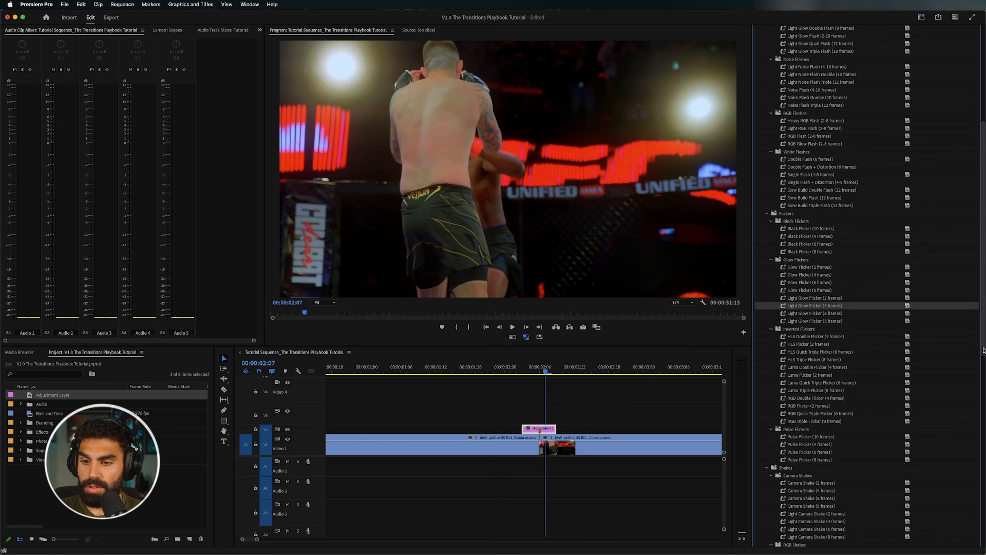
- Apply the HLS Quick Triple Flicker (6 frames) preset to the adjustment layer and play across the cut
{"action": "scroll", "coordinate": [984, 349], "scroll_direction": "down", "scroll_amount": 3}
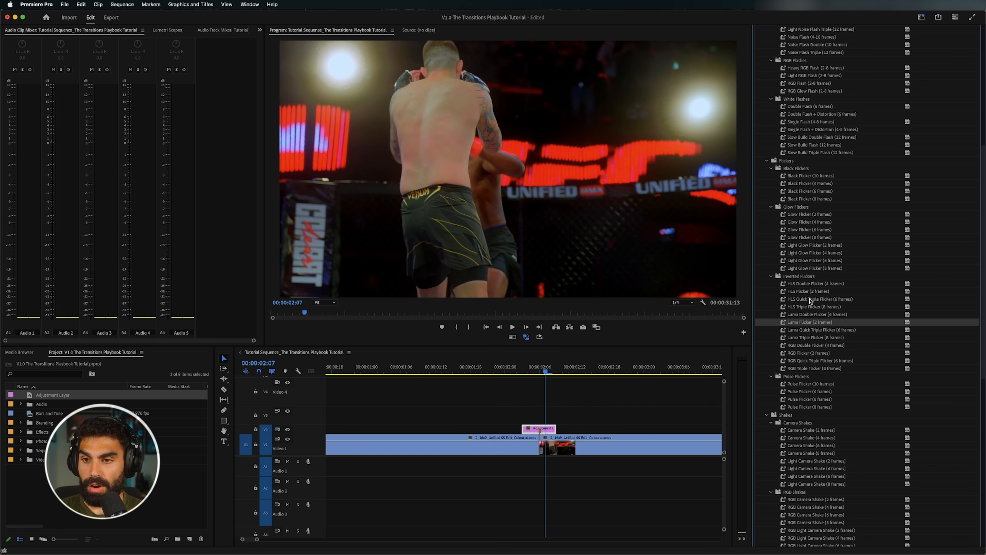
{"action": "left_click_drag", "start_coordinate": [814, 300], "coordinate": [534, 427]}
{"action": "left_click", "coordinate": [458, 378]}
{"action": "key", "text": "space"}
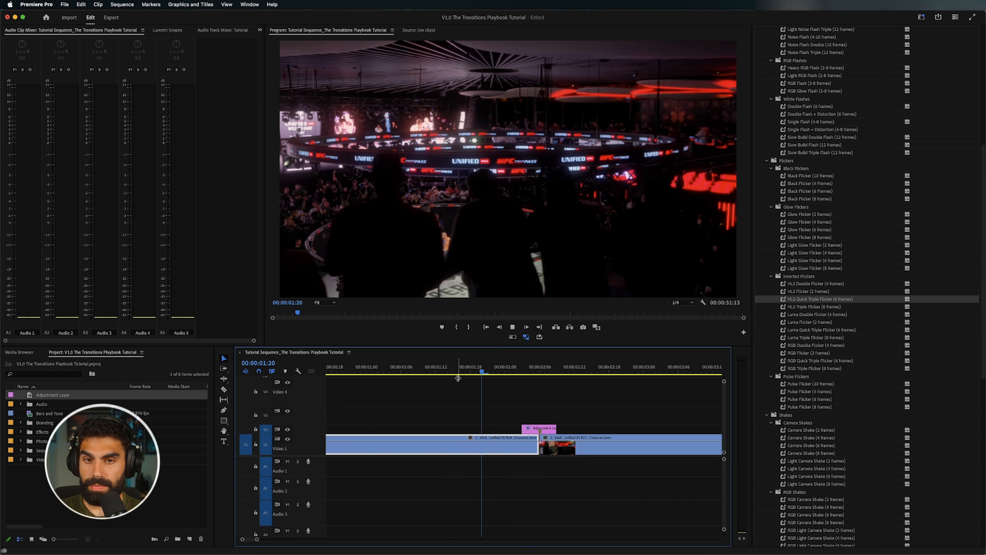
{"action": "key", "text": "space"}
{"action": "mouse_move", "coordinate": [541, 369]}
{"action": "left_mouse_down"}
{"action": "mouse_move", "coordinate": [561, 375]}
{"action": "mouse_move", "coordinate": [532, 374]}
{"action": "left_mouse_up"}
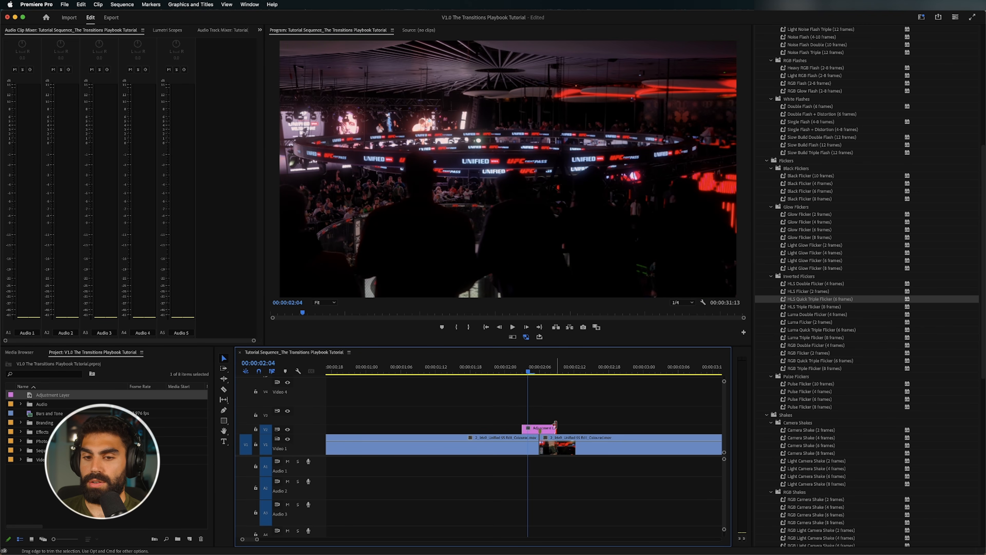
- Apply the Clockwise Spin (6 frames) preset to the adjustment layer and play across the cut
{"action": "left_click", "coordinate": [831, 224]}
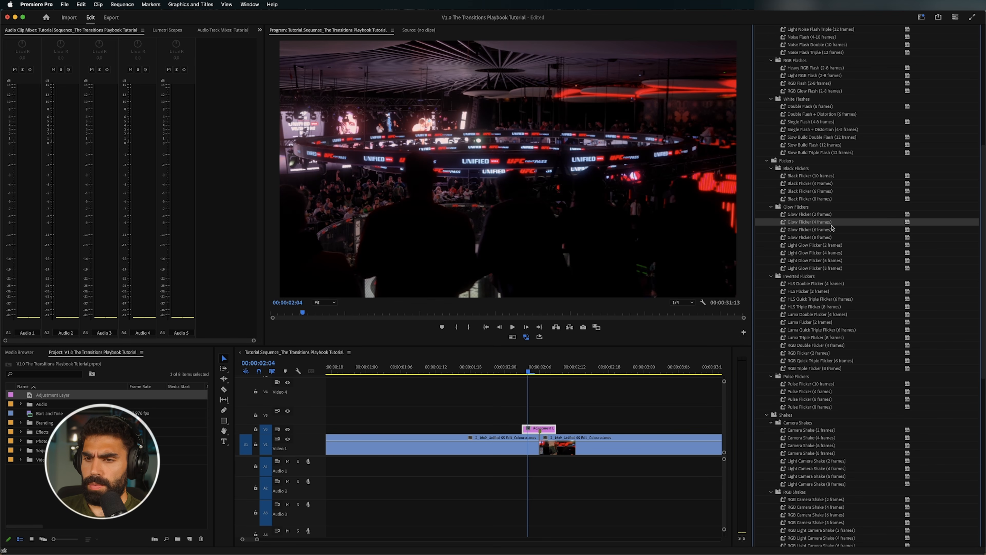
{"action": "scroll", "coordinate": [982, 258], "scroll_direction": "up", "scroll_amount": 6}
{"action": "scroll", "coordinate": [984, 254], "scroll_direction": "down", "scroll_amount": 10}
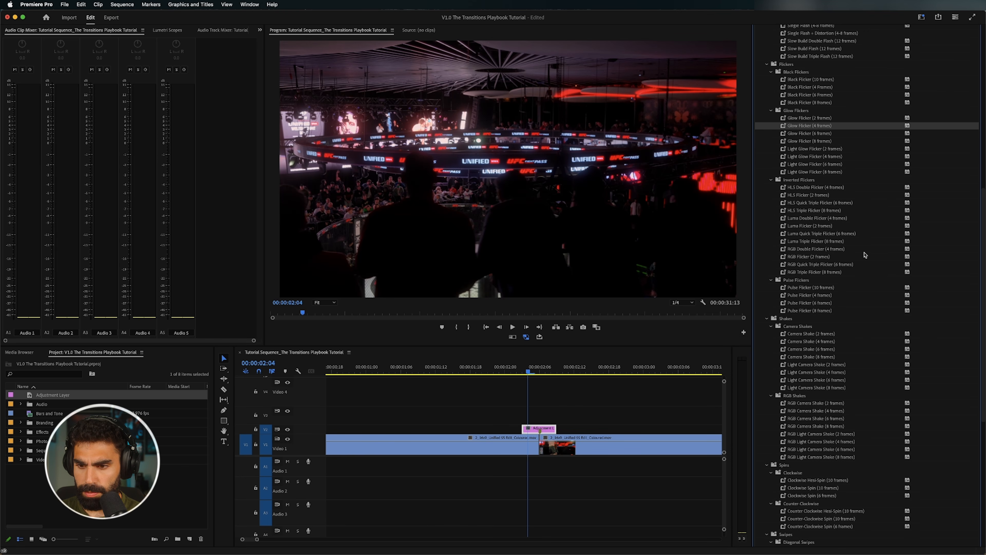
{"action": "scroll", "coordinate": [803, 268], "scroll_direction": "down", "scroll_amount": 6}
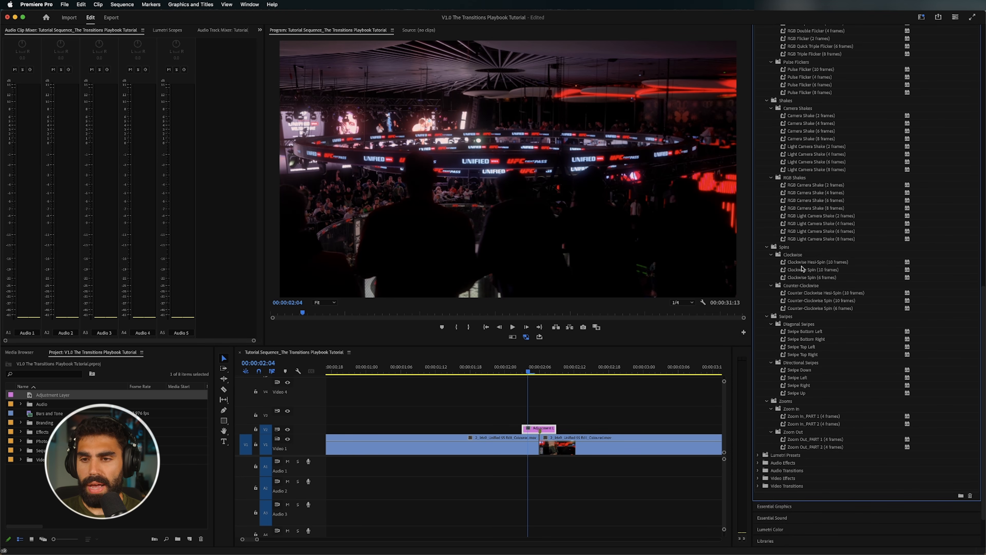
{"action": "left_click", "coordinate": [801, 263]}
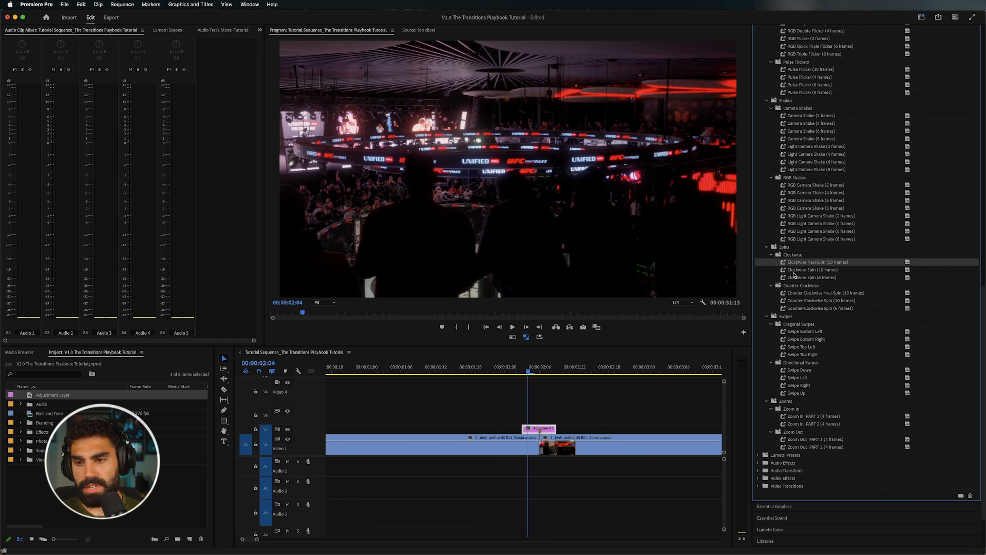
{"action": "left_click_drag", "start_coordinate": [806, 269], "coordinate": [889, 254]}
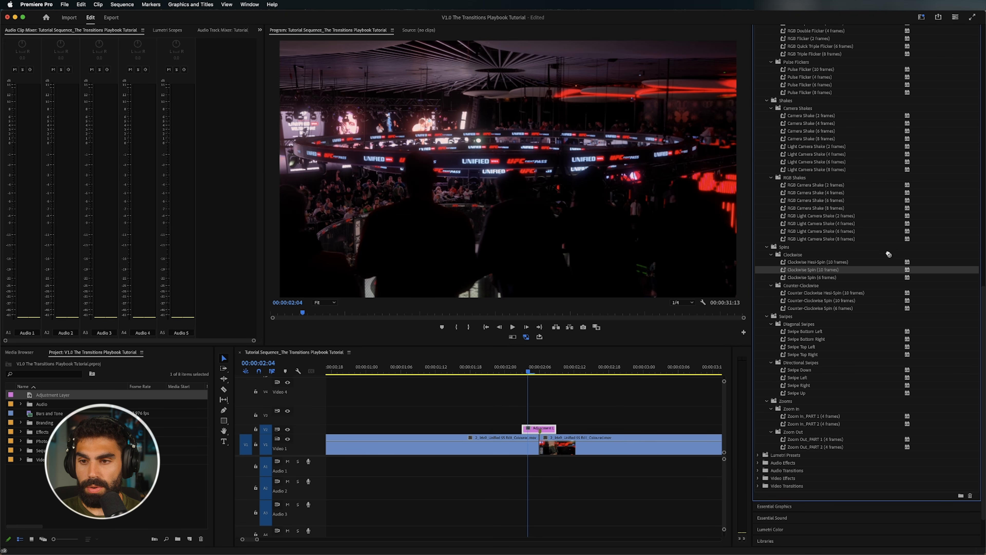
{"action": "left_click_drag", "start_coordinate": [835, 269], "coordinate": [539, 429]}
{"action": "left_click", "coordinate": [494, 374]}
{"action": "key", "text": "space"}
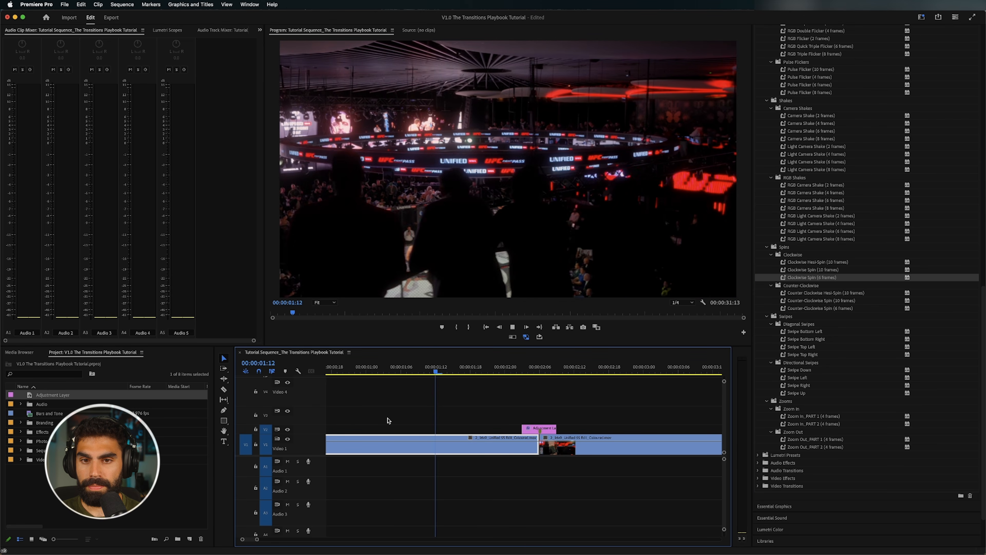
{"action": "key", "text": "space"}
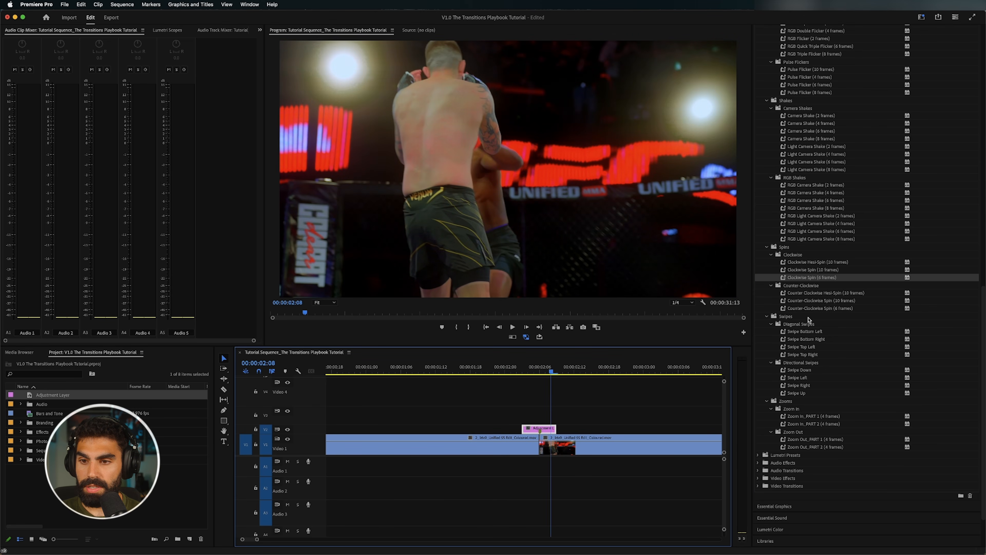
- Place a 6-frame adjustment layer centred on the cut between the two hockey clips, starting at 00:00:26:03
{"action": "left_click", "coordinate": [581, 416]}
{"action": "key", "text": "minus"}
{"action": "key", "text": "minus"}
{"action": "key", "text": "equal"}
{"action": "key", "text": "equal"}
{"action": "key", "text": "minus"}
{"action": "key", "text": "minus"}
{"action": "key", "text": "minus"}
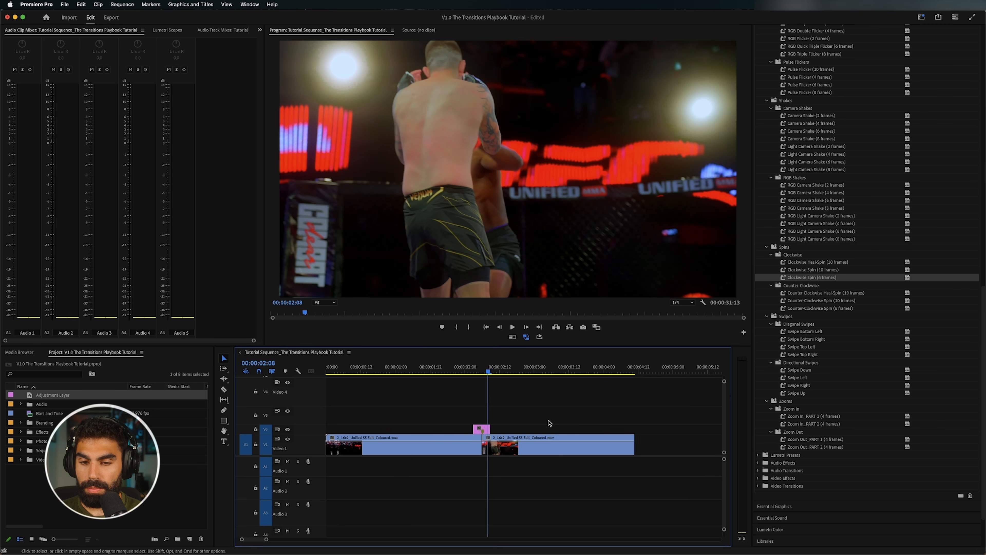
{"action": "left_click_drag", "start_coordinate": [366, 429], "coordinate": [563, 428]}
{"action": "left_click_drag", "start_coordinate": [562, 371], "coordinate": [487, 371]}
{"action": "left_click_drag", "start_coordinate": [582, 403], "coordinate": [547, 432]}
{"action": "key", "text": "shift+super+e"}
{"action": "key", "text": "Up"}
{"action": "key", "text": "space"}
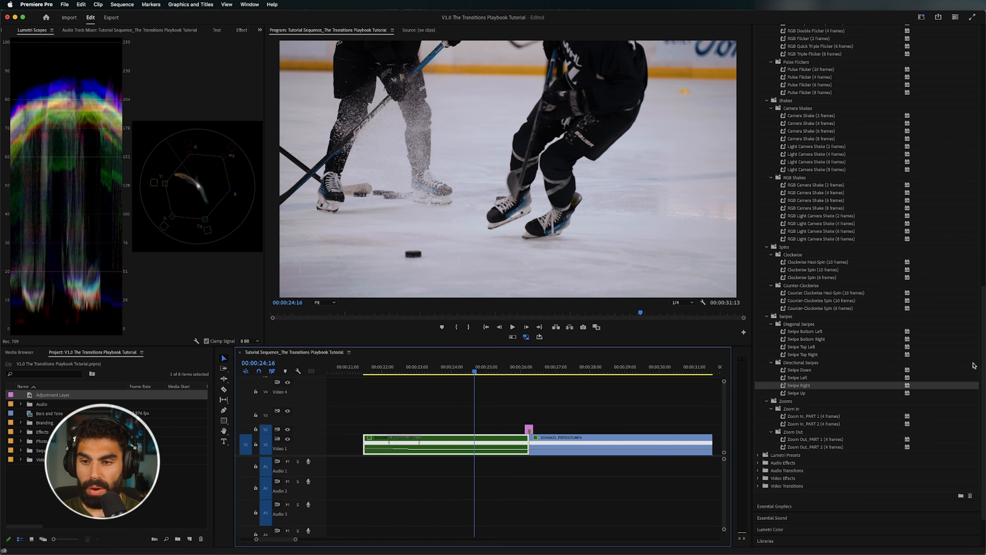
- Apply the Swipe Right preset to the adjustment layer over the hockey cut, preview the transition, and undo it
{"action": "key", "text": "="}
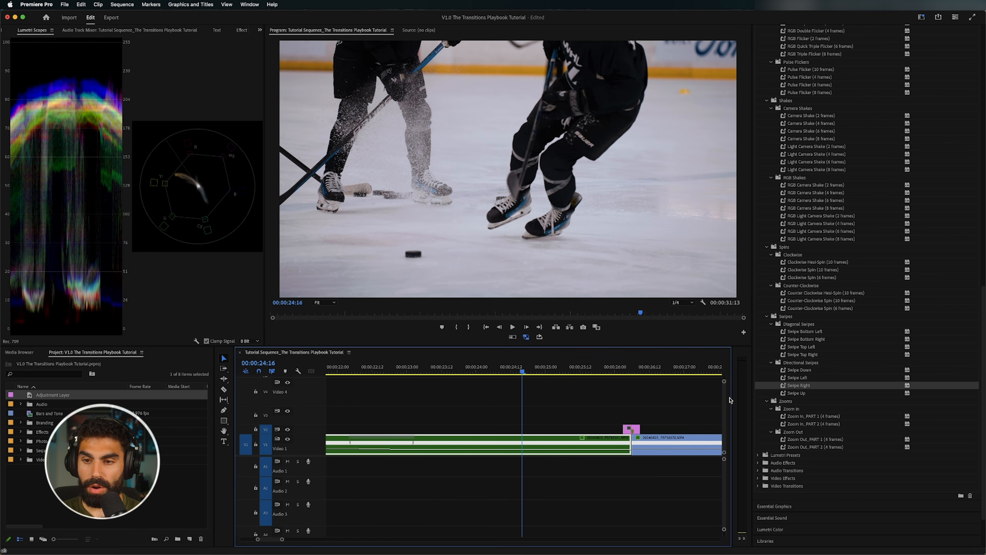
{"action": "left_click_drag", "start_coordinate": [632, 421], "coordinate": [631, 424]}
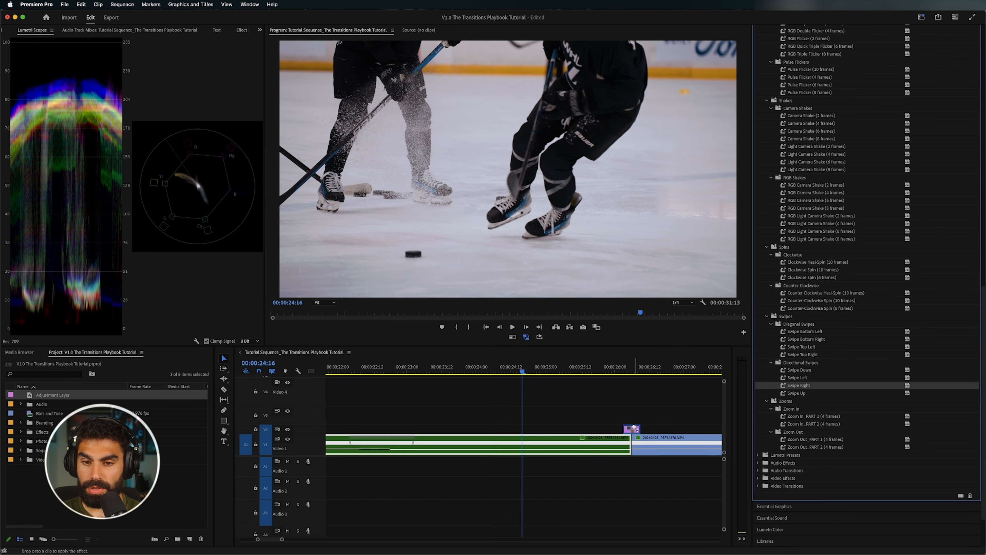
{"action": "left_click", "coordinate": [443, 371]}
{"action": "key", "text": "space"}
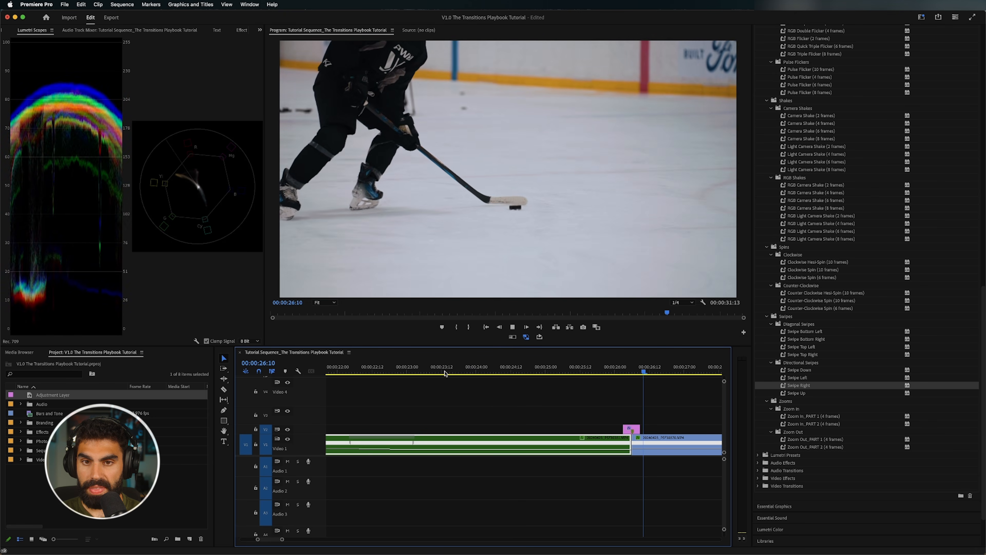
{"action": "key", "text": "minus"}
{"action": "key", "text": "minus"}
{"action": "left_click", "coordinate": [459, 370]}
{"action": "key", "text": "equal"}
{"action": "key", "text": "equal"}
{"action": "key", "text": "equal"}
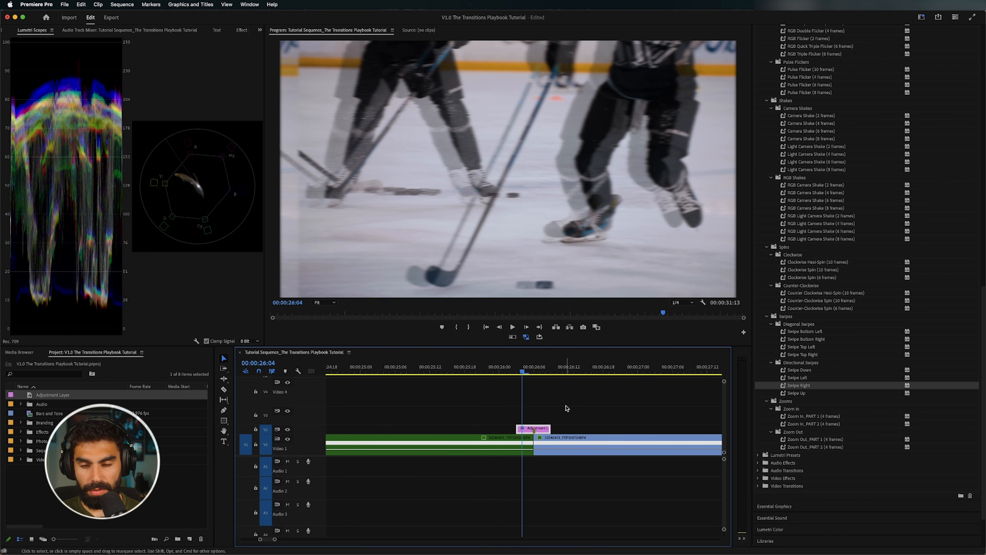
{"action": "key", "text": "super+z"}
- Review the presets in the Diagonal Swipes, Directional Swipes and Zoom In groups
{"action": "left_click", "coordinate": [850, 363]}
{"action": "left_click", "coordinate": [800, 394]}
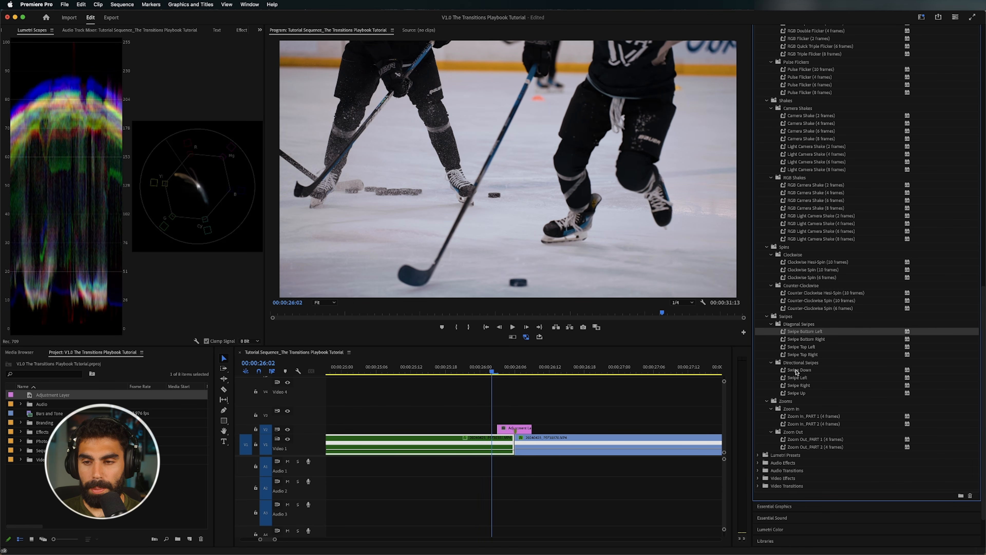
{"action": "left_click", "coordinate": [797, 371]}
{"action": "left_click", "coordinate": [798, 393]}
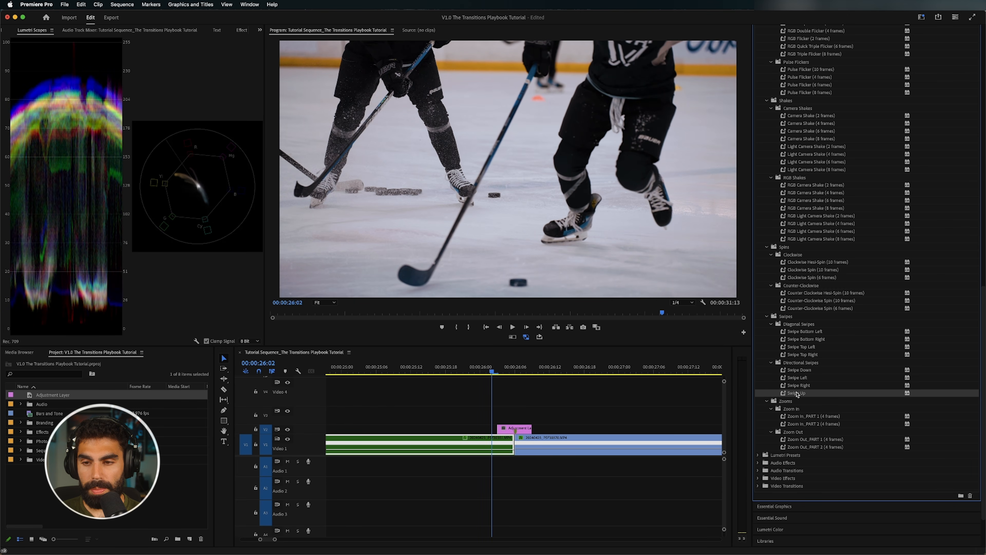
{"action": "left_click", "coordinate": [403, 367]}
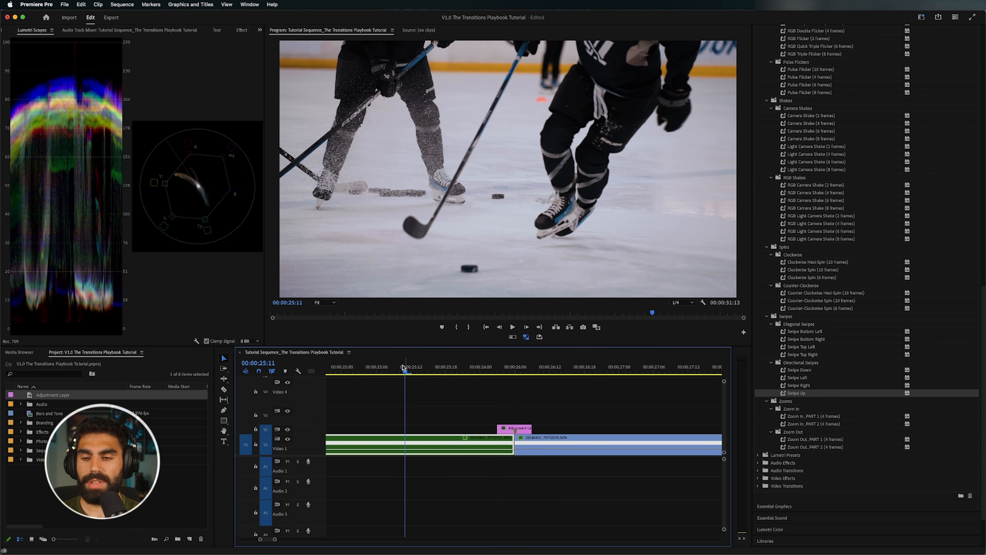
{"action": "left_click", "coordinate": [802, 332]}
{"action": "left_click", "coordinate": [802, 339]}
{"action": "left_click", "coordinate": [802, 354]}
{"action": "left_click", "coordinate": [801, 371]}
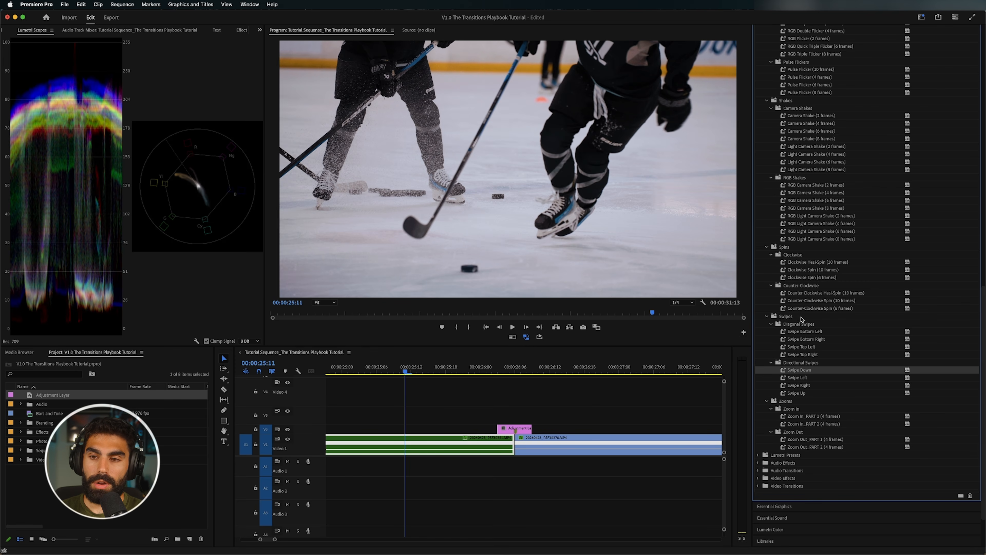
{"action": "left_click", "coordinate": [795, 418]}
{"action": "left_click_drag", "start_coordinate": [795, 423], "coordinate": [541, 410]}
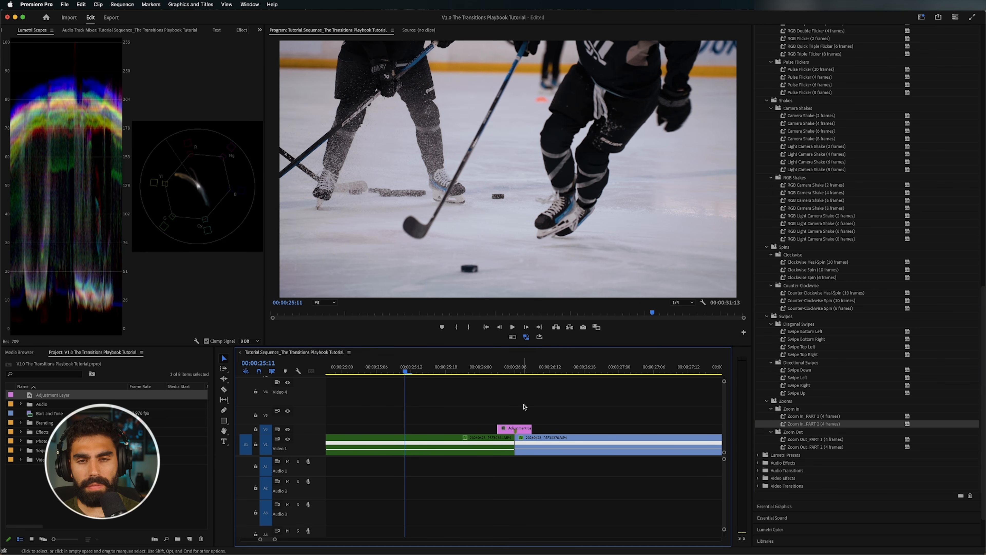
- Split the adjustment layer over the first fight-footage cut into two 3-frame halves at 00:00:02:06
{"action": "key", "text": "Up"}
{"action": "key", "text": "Up"}
{"action": "key", "text": "equal"}
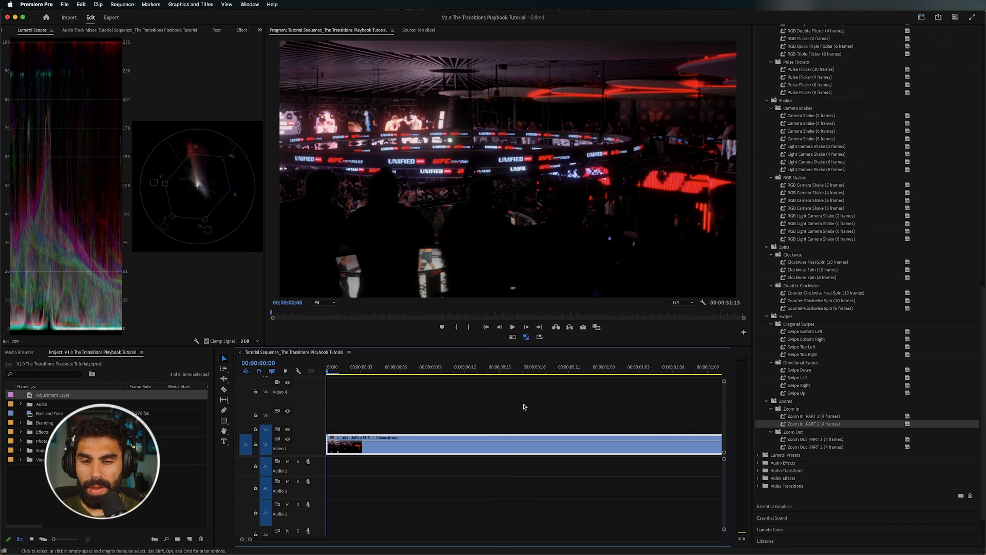
{"action": "key", "text": "Up"}
{"action": "key", "text": "super+z"}
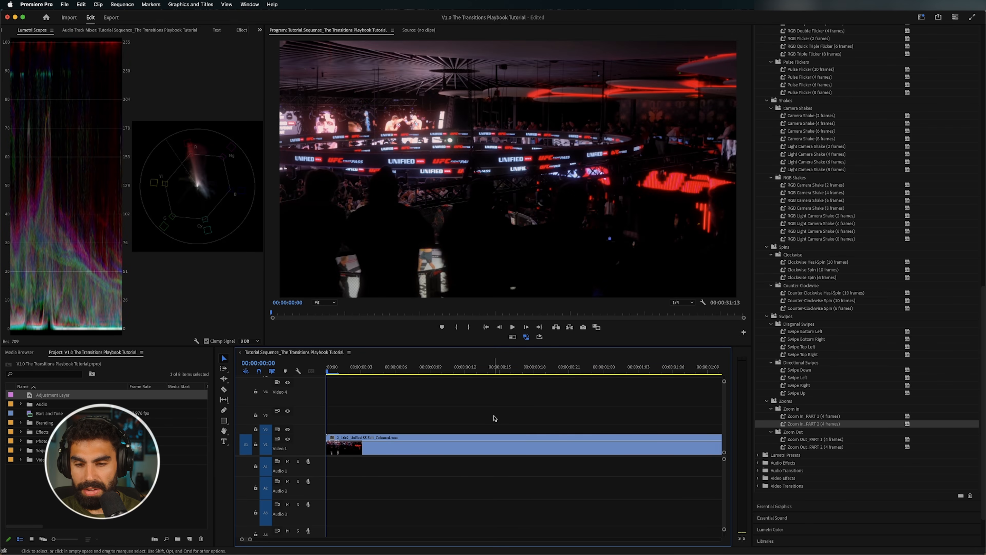
{"action": "key", "text": "backslash"}
{"action": "left_click_drag", "start_coordinate": [362, 371], "coordinate": [546, 367]}
{"action": "left_click", "coordinate": [469, 377]}
{"action": "left_click", "coordinate": [463, 372]}
{"action": "key", "text": "equal"}
{"action": "key", "text": "equal"}
{"action": "left_click", "coordinate": [604, 371]}
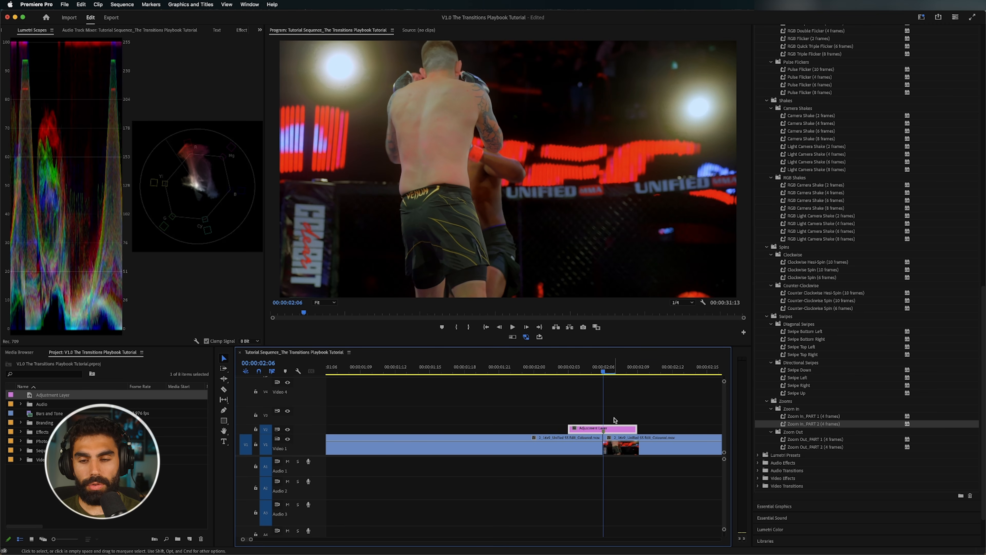
{"action": "key", "text": "super+k"}
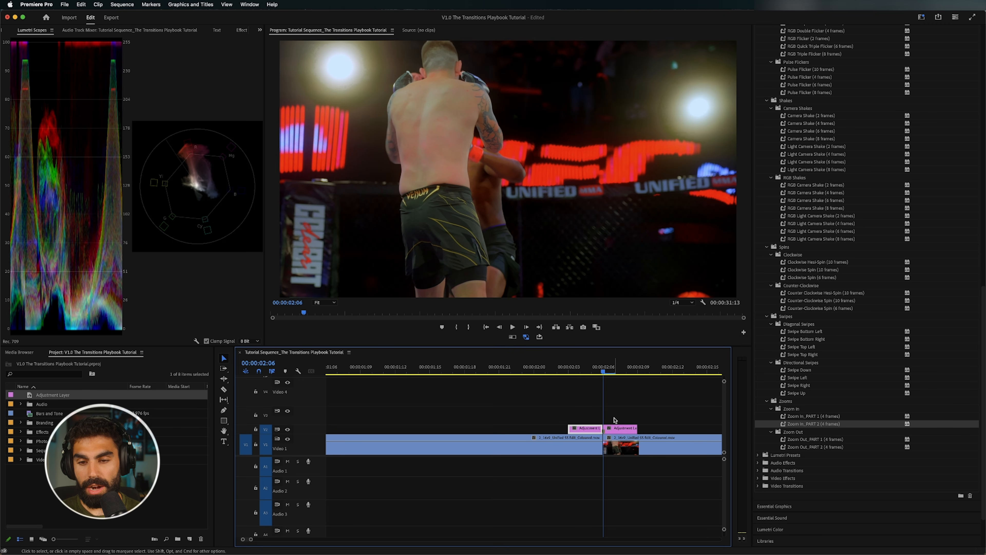
- Extend the start of the adjustment layer half before the fight-footage cut back to 00:00:02:02, making it 4 frames long
{"action": "key", "text": "Left"}
{"action": "key", "text": "Left"}
{"action": "key", "text": "Left"}
{"action": "key", "text": "Left"}
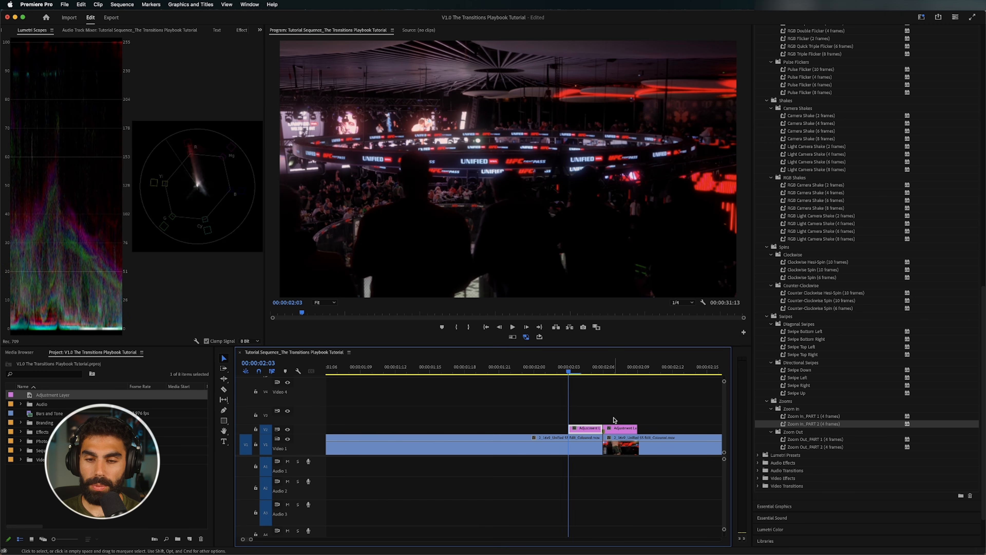
{"action": "left_click", "coordinate": [559, 436]}
{"action": "left_click_drag", "start_coordinate": [568, 428], "coordinate": [557, 428]}
- Extend the end of the adjustment layer half after the fight-footage cut to 00:00:02:10, making it 4 frames long
{"action": "key", "text": "Down"}
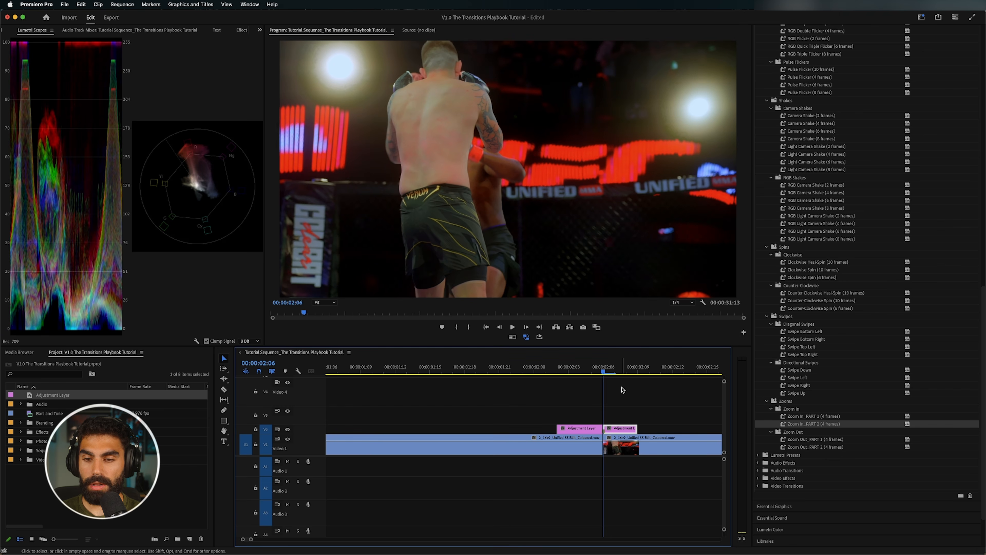
{"action": "key", "text": "Right"}
{"action": "key", "text": "Right"}
{"action": "key", "text": "Right"}
{"action": "key", "text": "Right"}
{"action": "left_click_drag", "start_coordinate": [638, 427], "coordinate": [649, 429]}
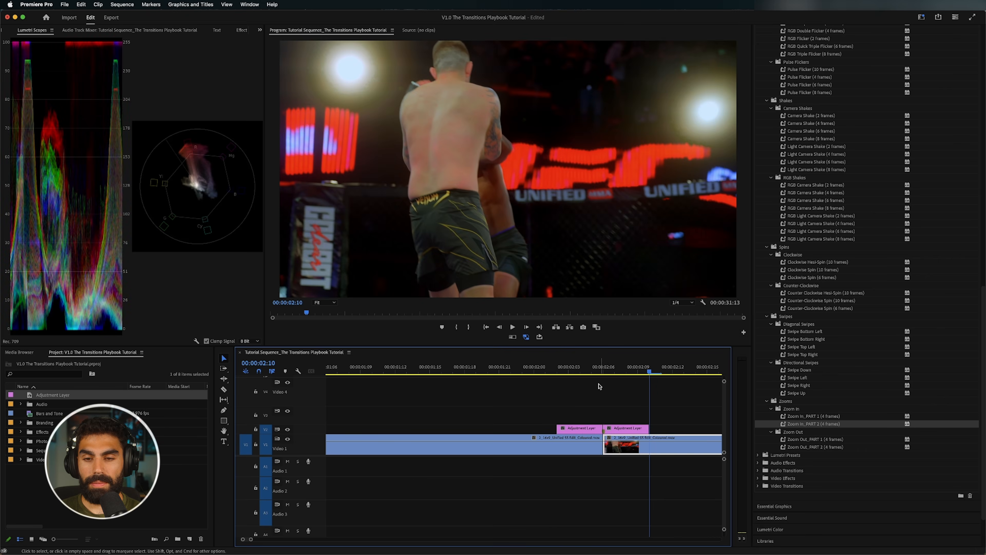
- Apply Zoom In_PART 1 (4 frames) to the adjustment layer half before the cut and Zoom In_PART 2 (4 frames) to the half after it
{"action": "left_click", "coordinate": [592, 371]}
{"action": "left_click", "coordinate": [808, 415]}
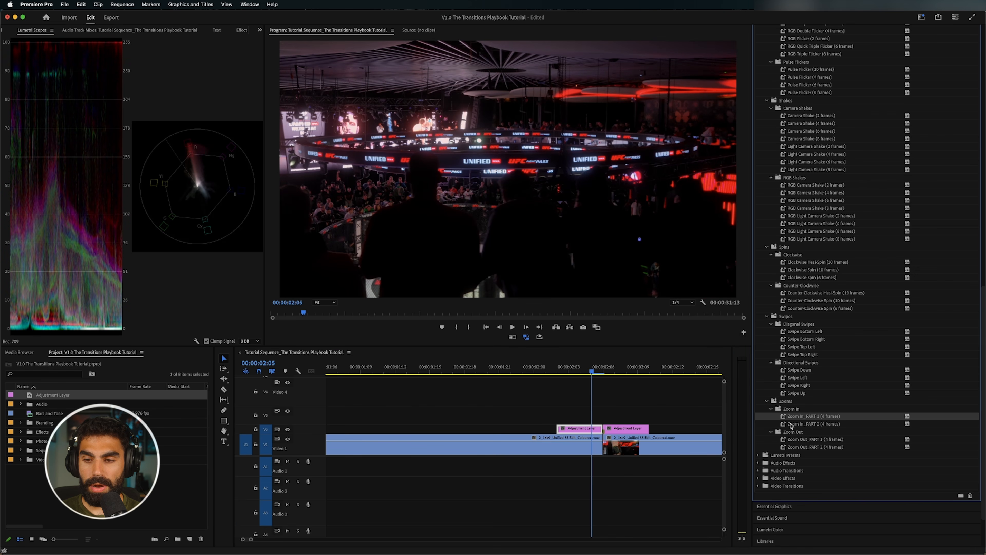
{"action": "left_click_drag", "start_coordinate": [794, 417], "coordinate": [589, 430]}
{"action": "left_click", "coordinate": [812, 425]}
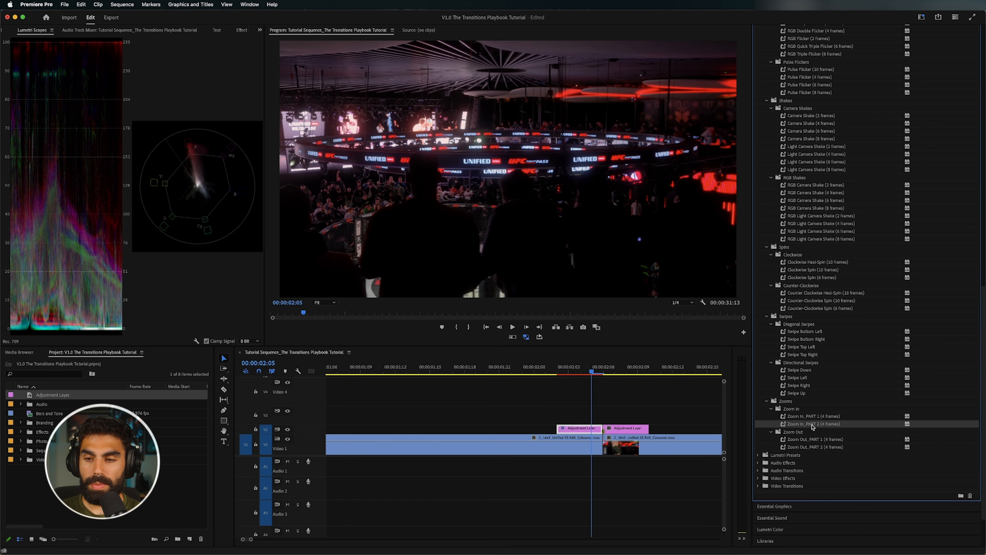
{"action": "left_click_drag", "start_coordinate": [819, 427], "coordinate": [638, 430]}
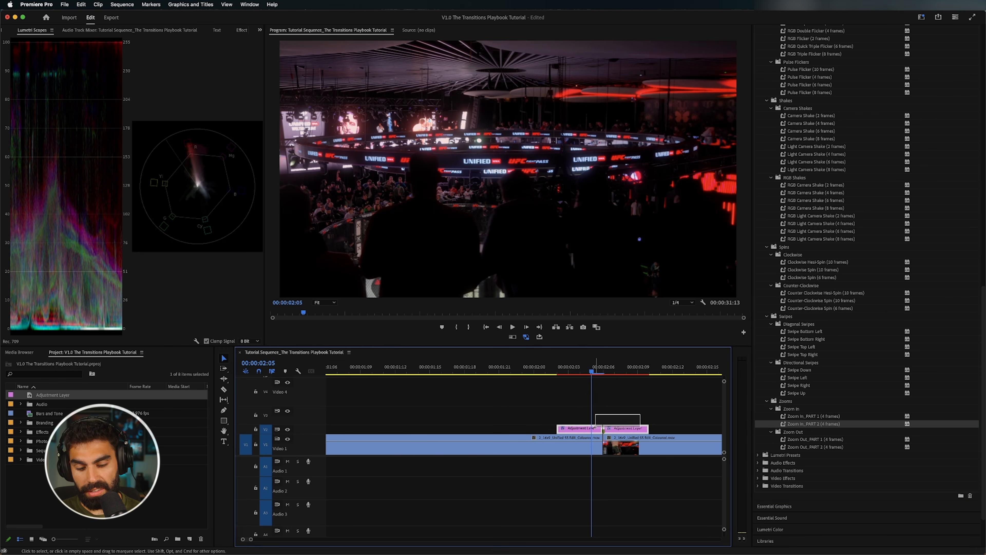
- Render the sequence and play back the two-part Zoom In transition across the fight-footage cut several times
{"action": "key", "text": "Return"}
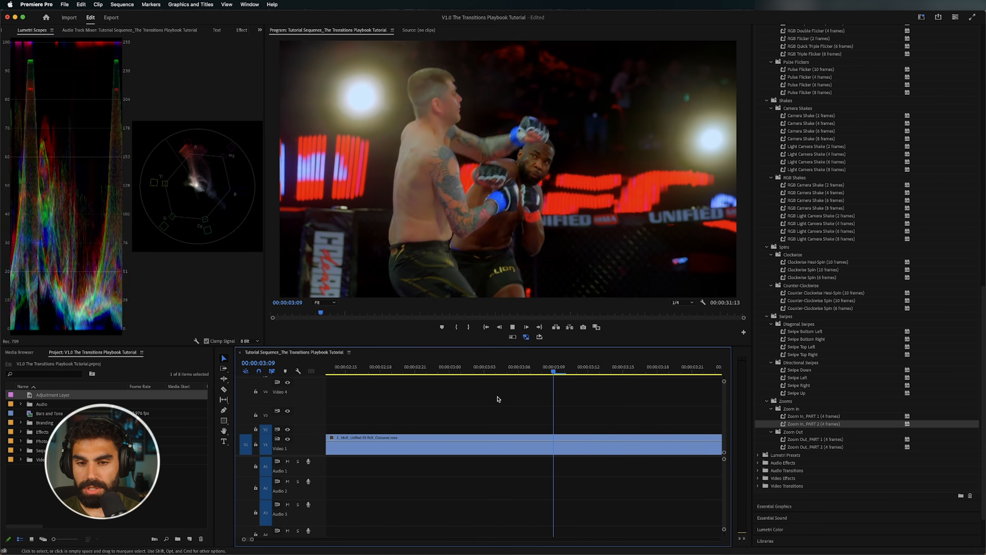
{"action": "key", "text": "minus"}
{"action": "key", "text": "minus"}
{"action": "key", "text": "minus"}
{"action": "key", "text": "space"}
{"action": "left_click", "coordinate": [396, 369]}
{"action": "key", "text": "equal"}
{"action": "key", "text": "space"}
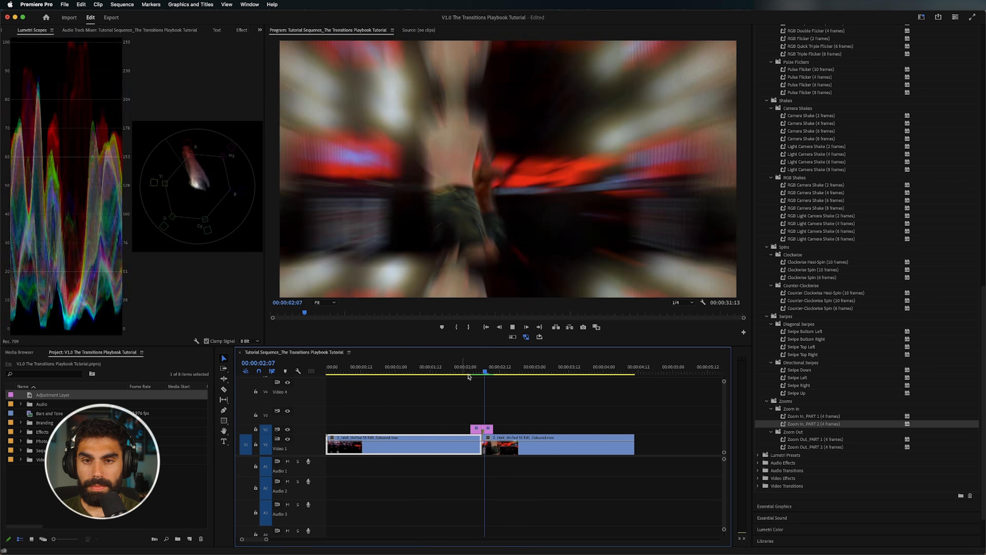
{"action": "left_click", "coordinate": [451, 371]}
{"action": "key", "text": "space"}
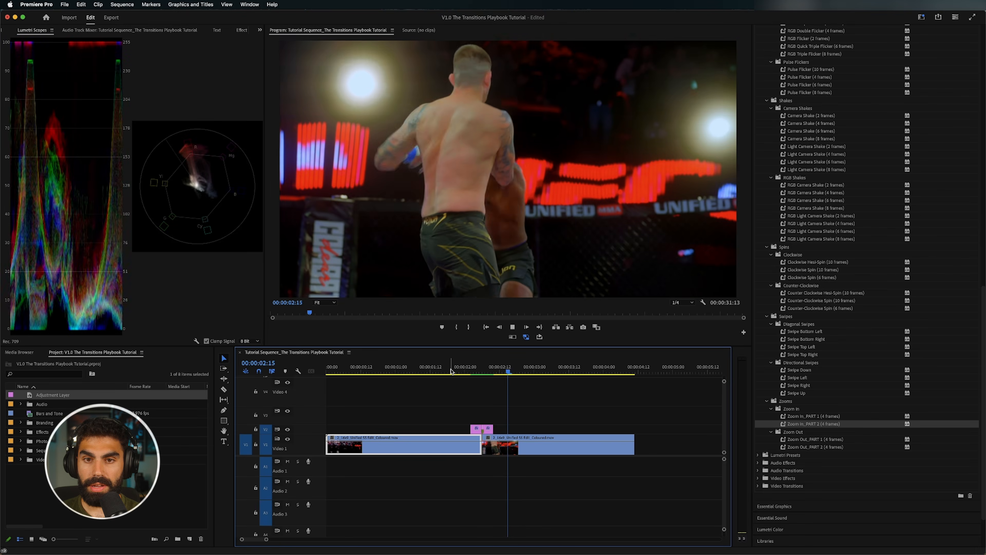
{"action": "left_click", "coordinate": [429, 368]}
{"action": "key", "text": "space"}
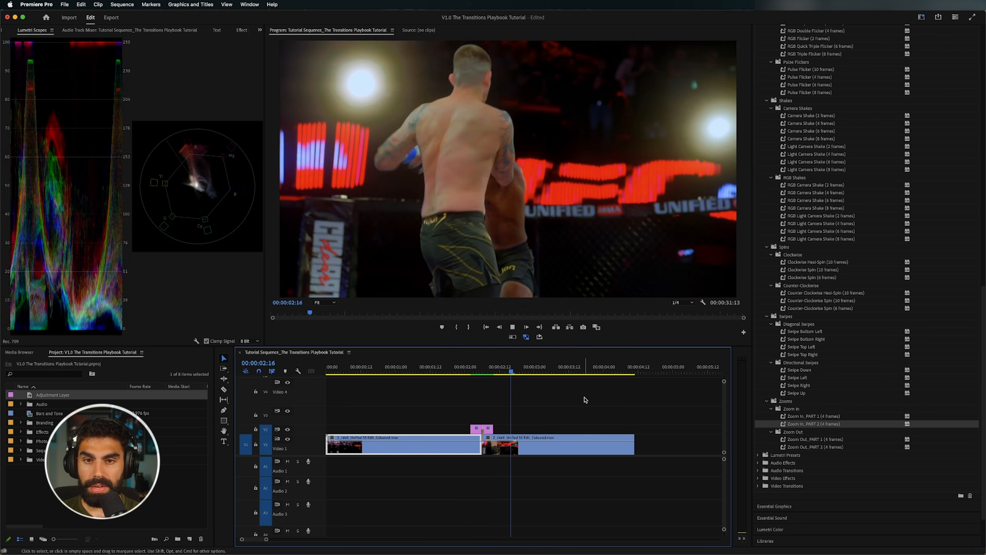
{"action": "left_click", "coordinate": [440, 368]}
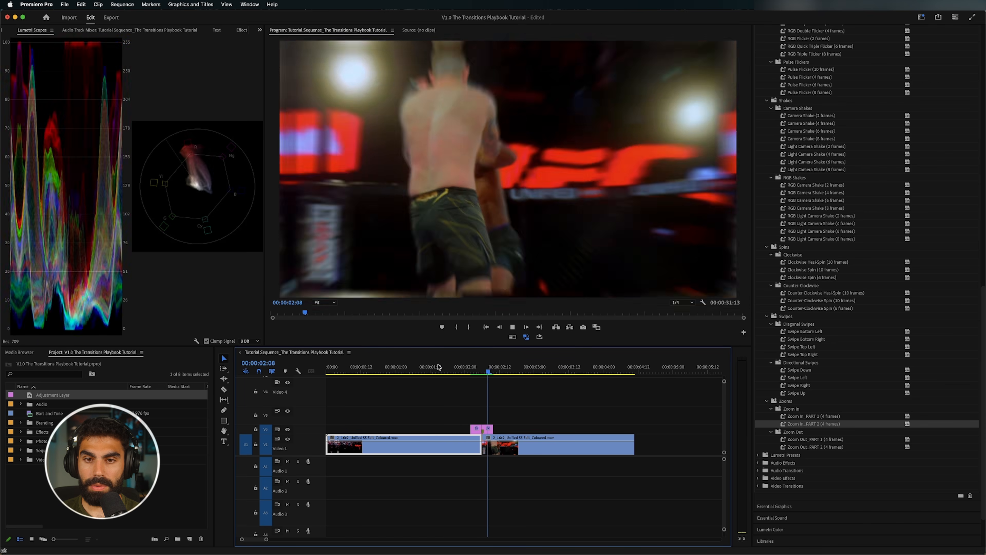
{"action": "left_click", "coordinate": [440, 368]}
{"action": "key", "text": "space"}
- Examine the two adjustment layer halves from 00:00:02:03 and replay the Zoom In transition over the cut
{"action": "left_click", "coordinate": [474, 369]}
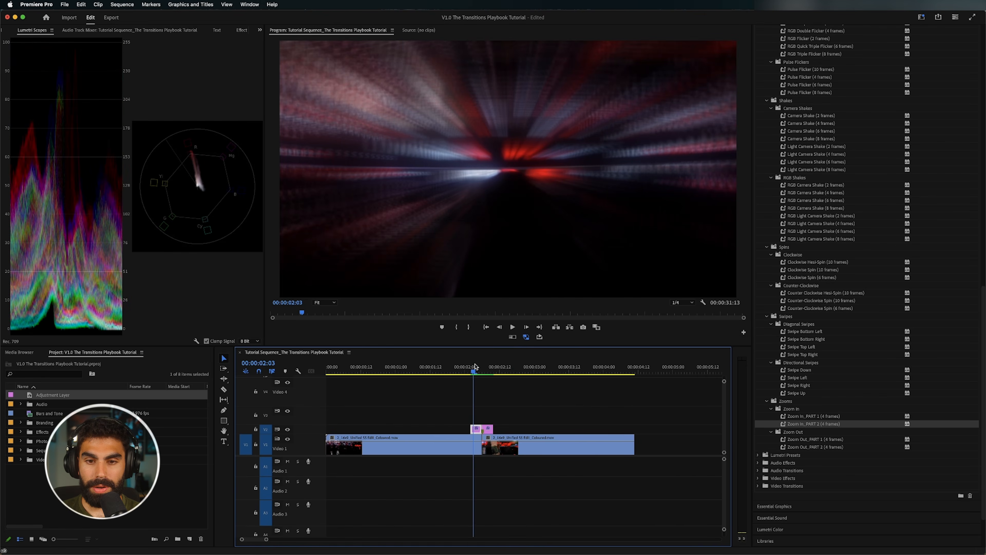
{"action": "key", "text": "="}
{"action": "key", "text": "="}
{"action": "left_click_drag", "start_coordinate": [533, 369], "coordinate": [626, 394]}
{"action": "key", "text": "-"}
{"action": "key", "text": "-"}
{"action": "key", "text": "space"}
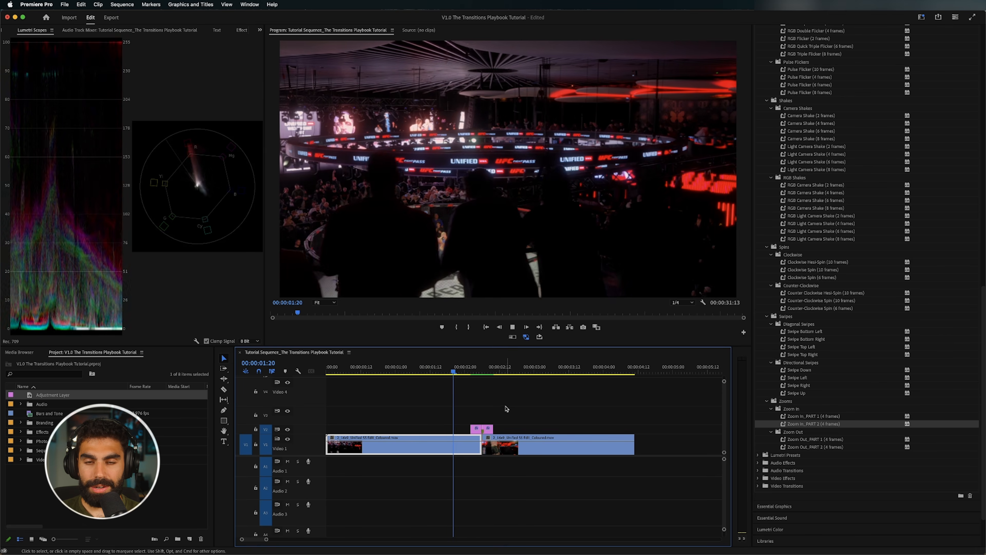
{"action": "key", "text": "space"}
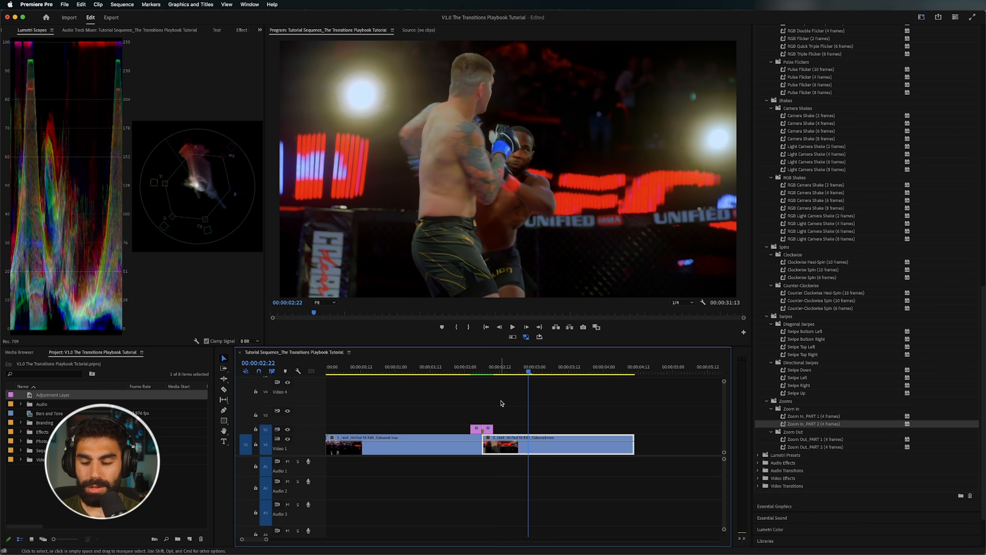
- Place three copies of the Zoom In adjustment layer pair over the second clip and play them back
{"action": "left_click", "coordinate": [479, 372]}
{"action": "left_click_drag", "start_coordinate": [556, 408], "coordinate": [607, 428]}
{"action": "left_click_drag", "start_coordinate": [629, 412], "coordinate": [662, 428]}
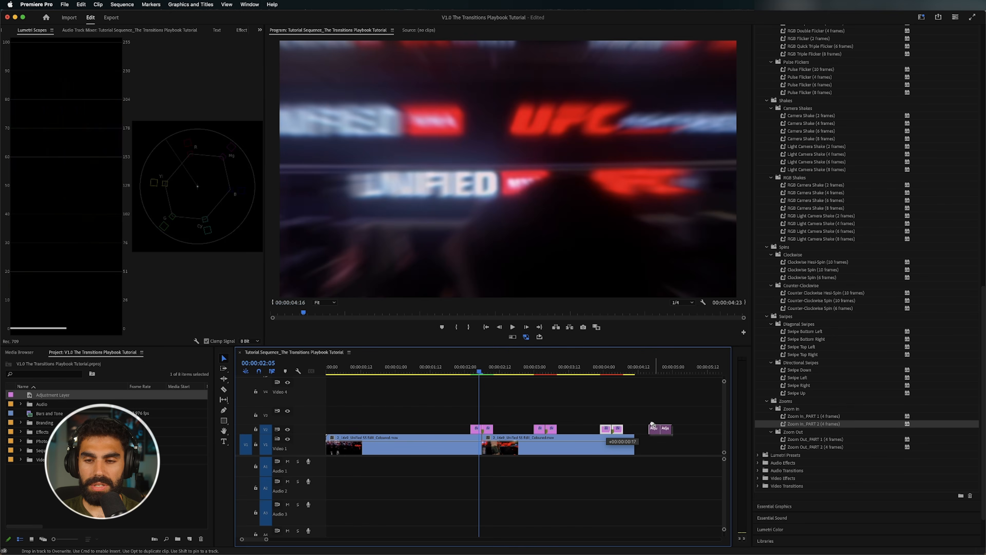
{"action": "left_click", "coordinate": [451, 367]}
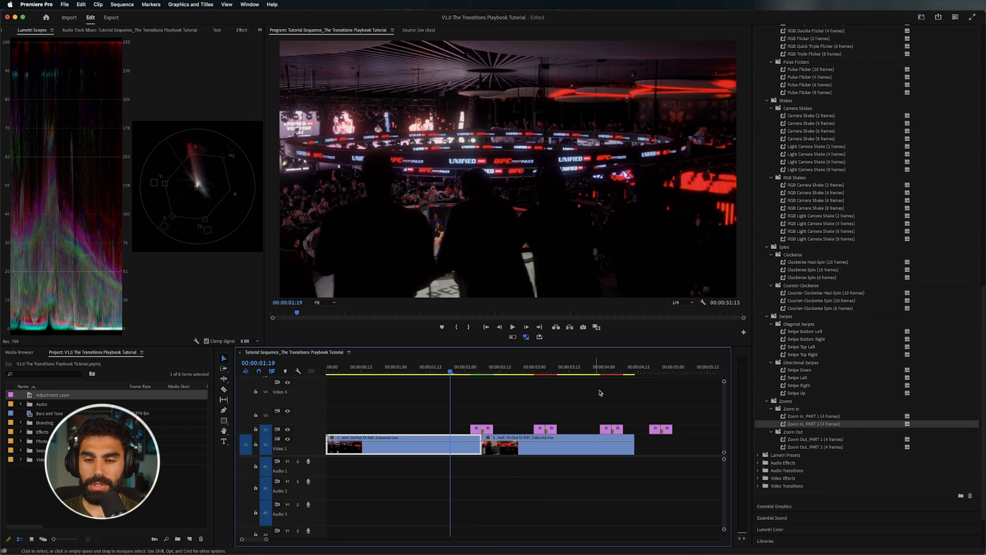
{"action": "left_click_drag", "start_coordinate": [679, 411], "coordinate": [573, 430]}
{"action": "left_click_drag", "start_coordinate": [656, 399], "coordinate": [566, 411]}
{"action": "key", "text": "space"}
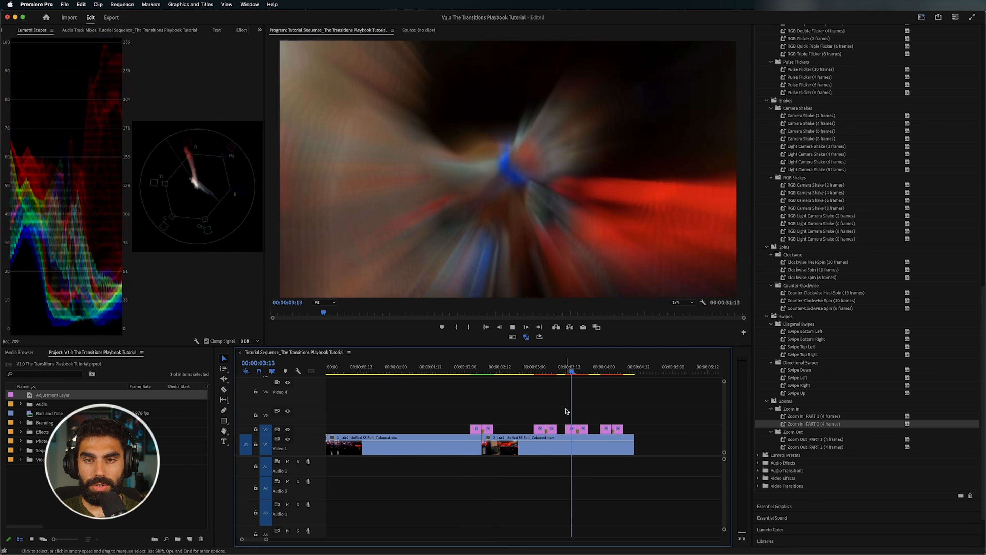
{"action": "key", "text": "space"}
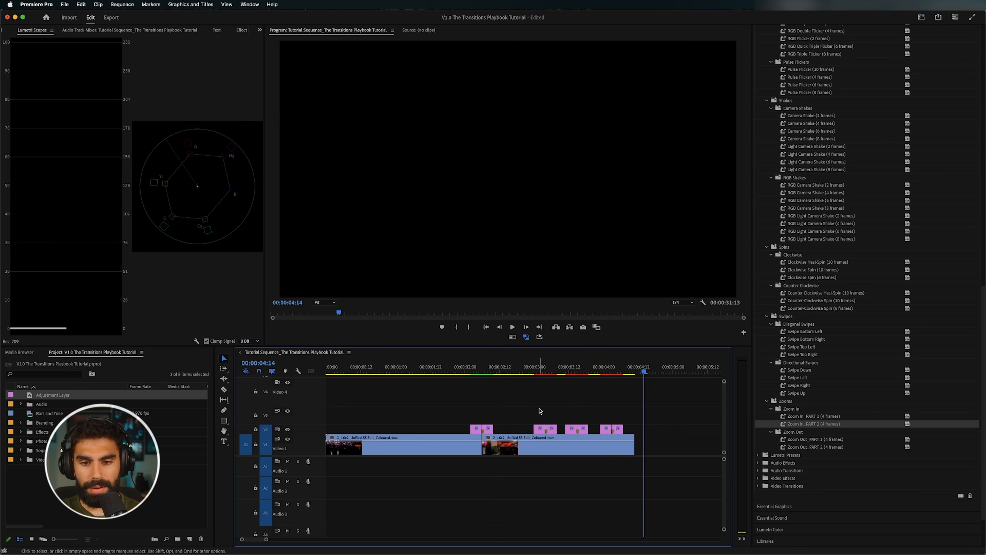
- Place another copy of the Zoom In adjustment layer pair over the first clip and scrub through it around 00:00:01:09
{"action": "left_click", "coordinate": [474, 367]}
{"action": "left_click_drag", "start_coordinate": [517, 415], "coordinate": [421, 431]}
{"action": "left_click", "coordinate": [498, 421]}
{"action": "left_click", "coordinate": [428, 368]}
{"action": "left_click_drag", "start_coordinate": [429, 369], "coordinate": [421, 369]}
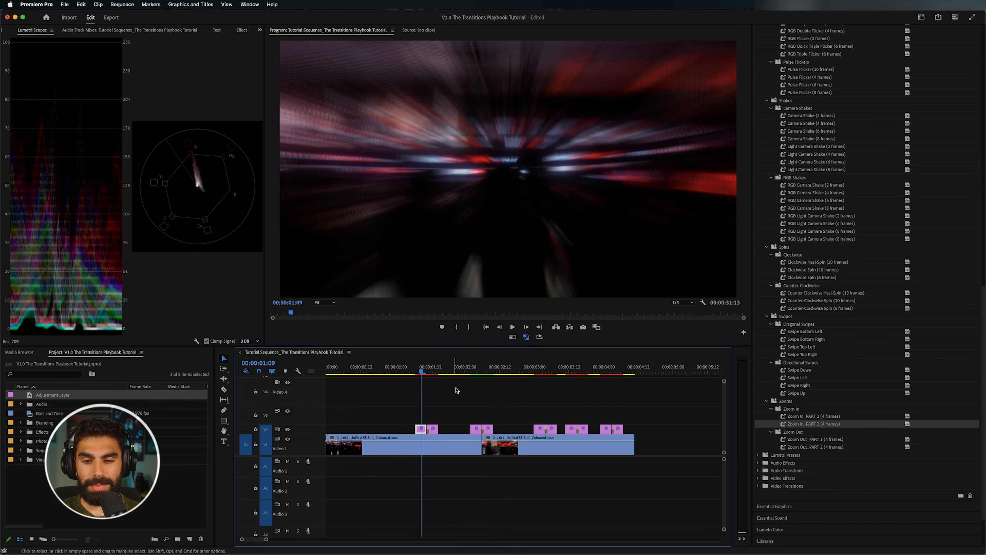
- Remove the extra Zoom In adjustment layer copies, keeping only the pair over the cut
{"action": "left_click_drag", "start_coordinate": [645, 417], "coordinate": [426, 433]}
{"action": "key", "text": "Delete"}
{"action": "key", "text": "Delete"}
- Replace the Zoom In presets on the adjustment layer pair with Zoom Out_PART 1 (4 frames) and Zoom Out_PART 2 (4 frames)
{"action": "left_click", "coordinate": [476, 369]}
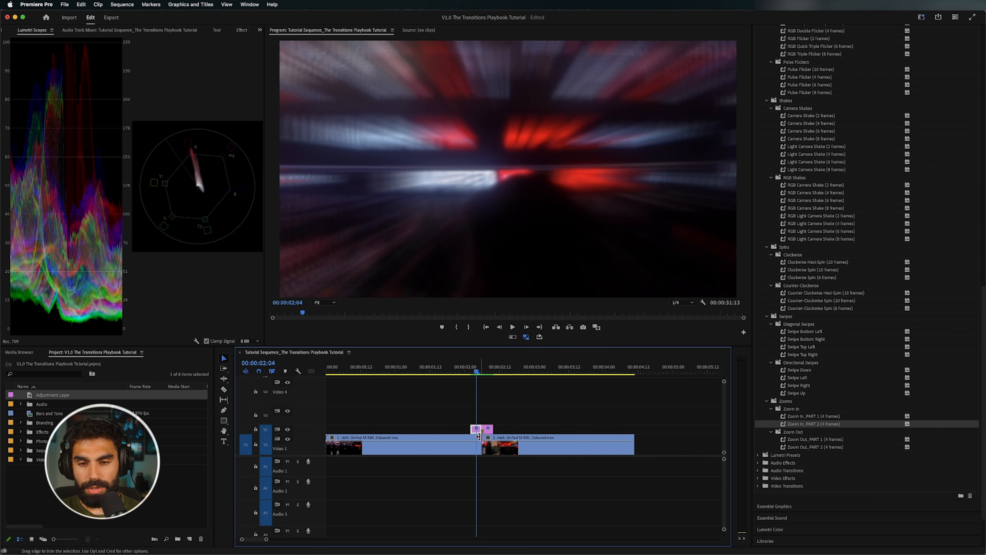
{"action": "left_click", "coordinate": [795, 439]}
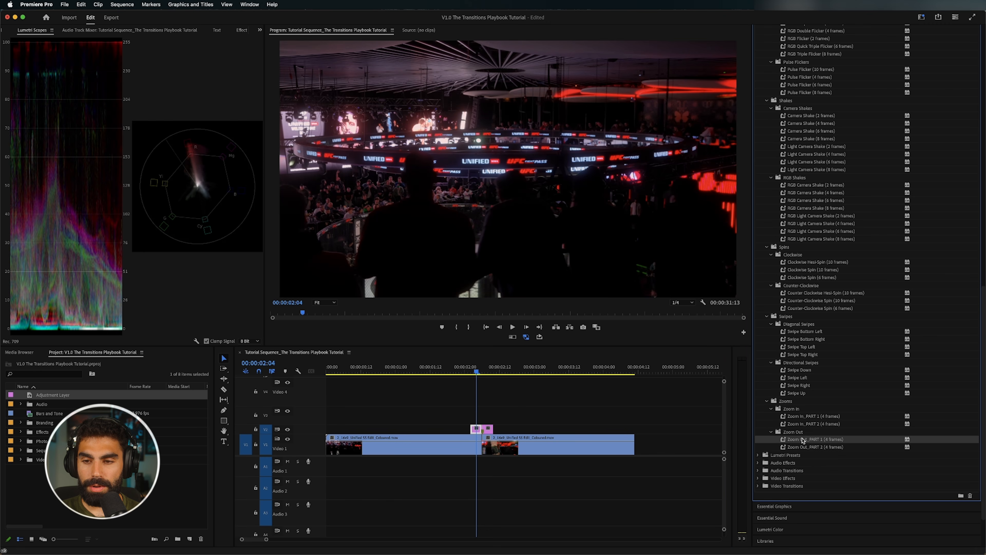
{"action": "left_click_drag", "start_coordinate": [802, 441], "coordinate": [477, 429]}
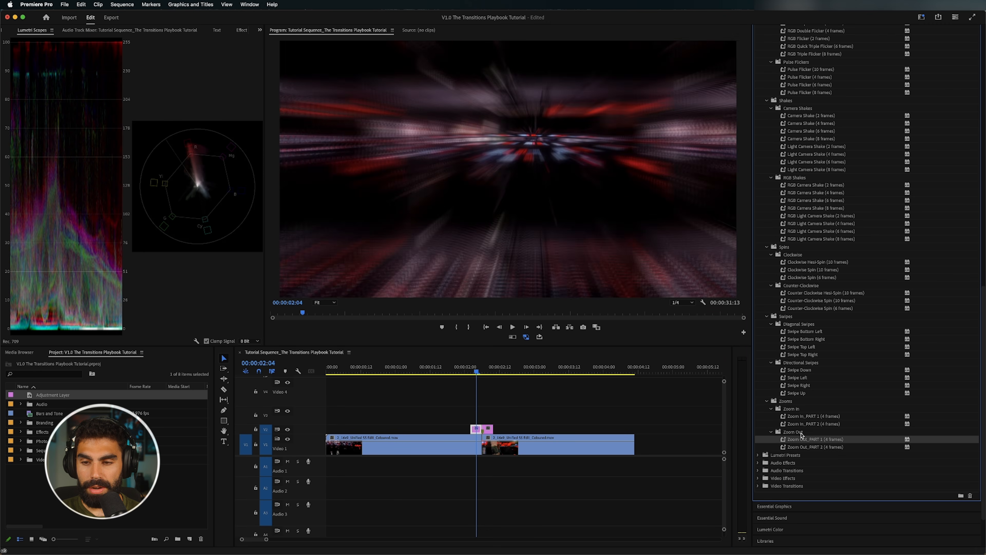
{"action": "left_click_drag", "start_coordinate": [814, 448], "coordinate": [643, 428]}
{"action": "left_click_drag", "start_coordinate": [500, 428], "coordinate": [488, 429]}
- Swap the two fight-footage clips so the fighters shot comes before the cut and the crowd shot after it
{"action": "left_click", "coordinate": [467, 452]}
{"action": "left_click_drag", "start_coordinate": [346, 451], "coordinate": [557, 418]}
{"action": "left_click_drag", "start_coordinate": [509, 449], "coordinate": [356, 449]}
{"action": "left_click_drag", "start_coordinate": [549, 426], "coordinate": [495, 455]}
- Play back the two-part Zoom Out transition from the fighters shot to the crowd shot
{"action": "left_click_drag", "start_coordinate": [449, 369], "coordinate": [361, 374]}
{"action": "key", "text": "space"}
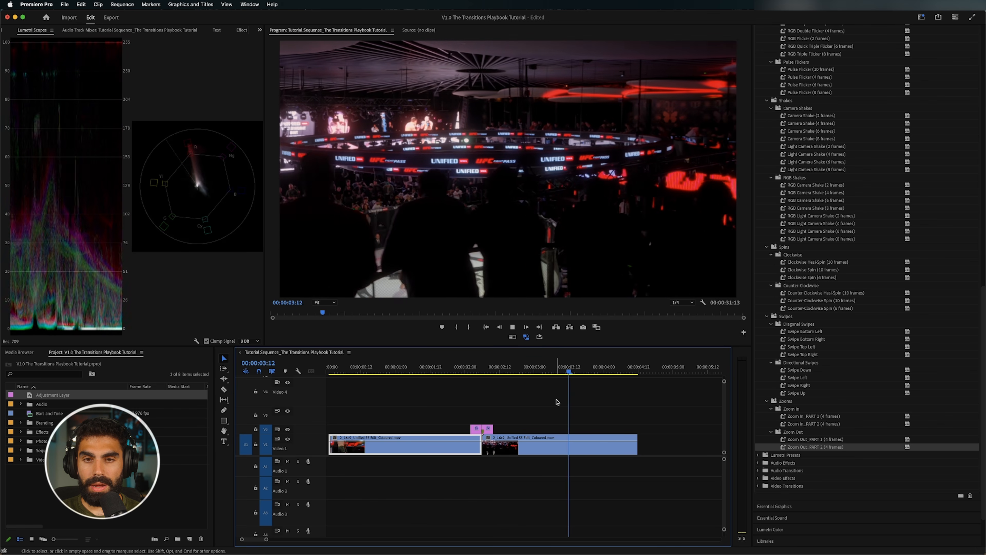
{"action": "left_click", "coordinate": [463, 374]}
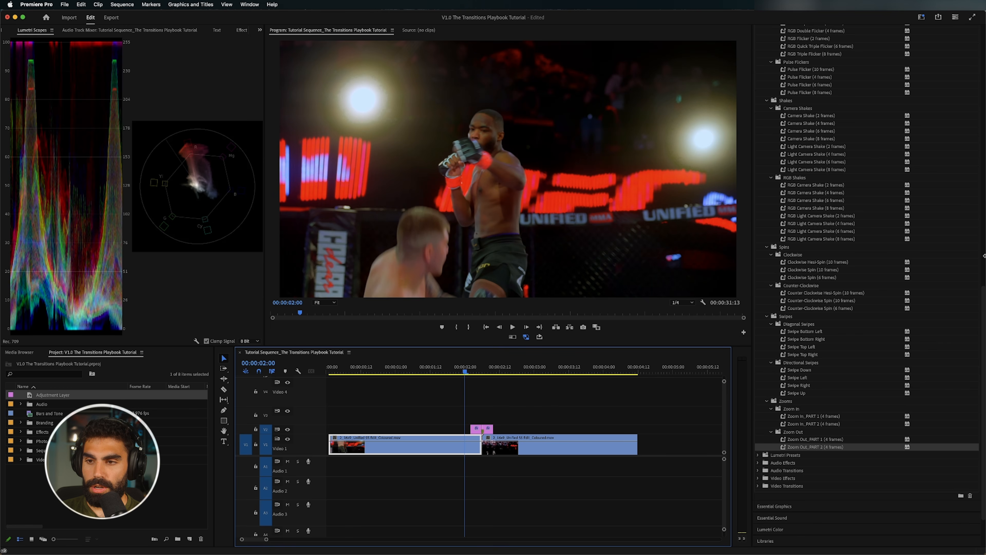
- Review the full Transitions Playbook preset list, including the blurs, distortions, White Flashes and Black Flickers groups
{"action": "scroll", "coordinate": [975, 241], "scroll_direction": "up", "scroll_amount": 5}
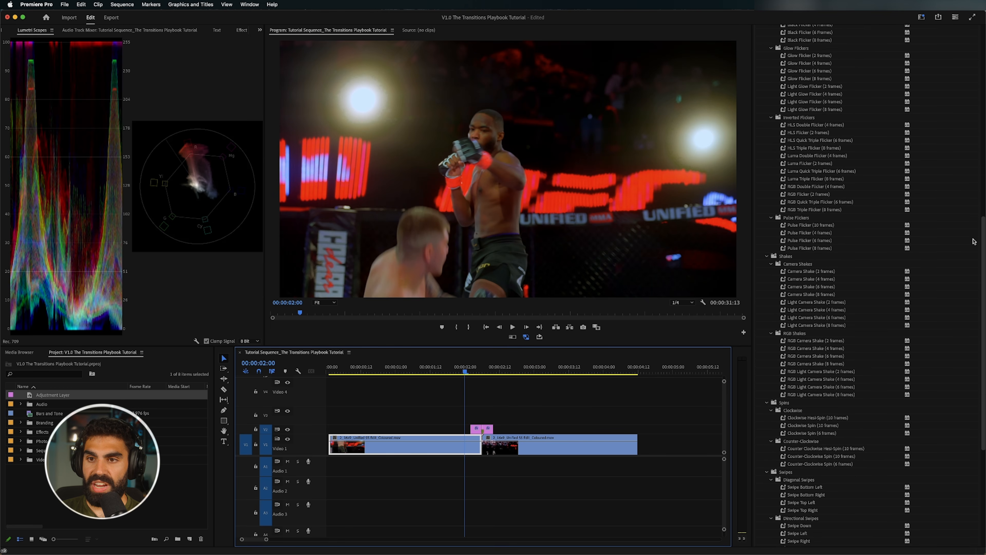
{"action": "scroll", "coordinate": [974, 241], "scroll_direction": "up", "scroll_amount": 5}
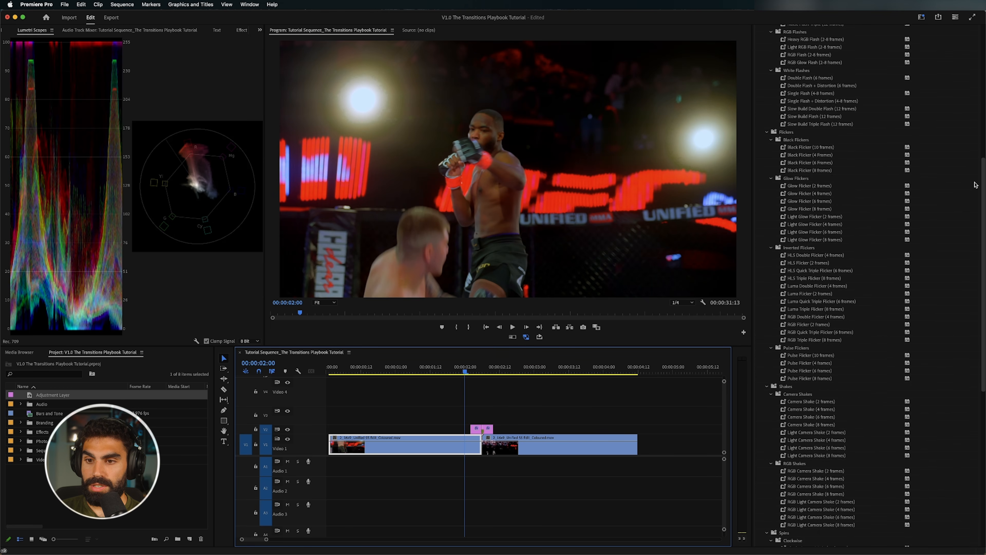
{"action": "scroll", "coordinate": [975, 184], "scroll_direction": "up", "scroll_amount": 10}
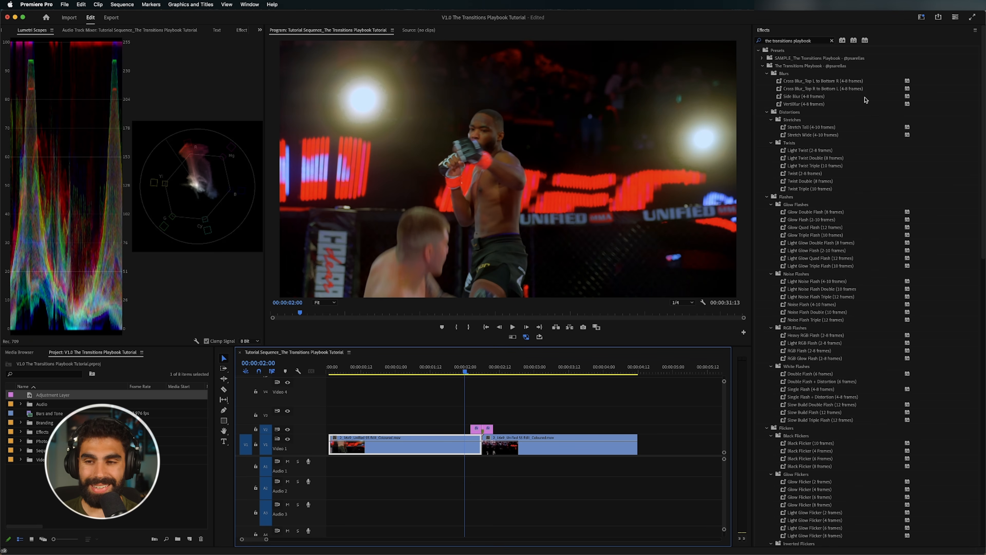
{"action": "left_click", "coordinate": [861, 390]}
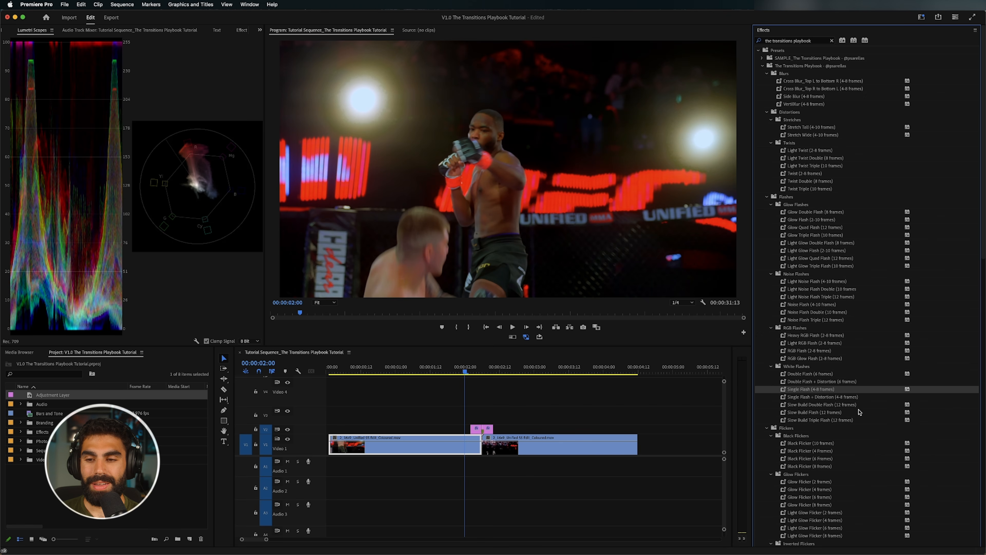
{"action": "left_click", "coordinate": [797, 451]}
{"action": "scroll", "coordinate": [800, 466], "scroll_direction": "down", "scroll_amount": 2}
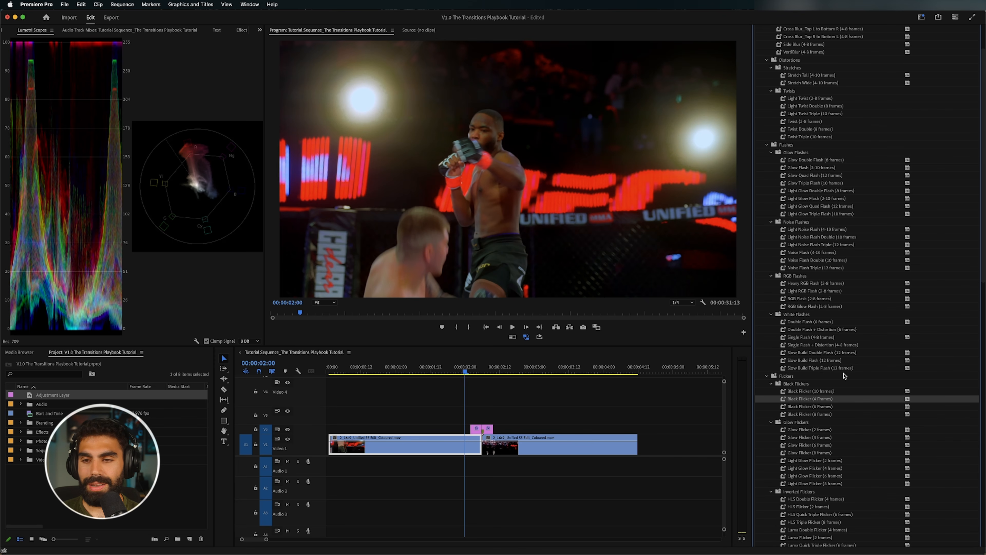
{"action": "scroll", "coordinate": [845, 376], "scroll_direction": "up", "scroll_amount": 2}
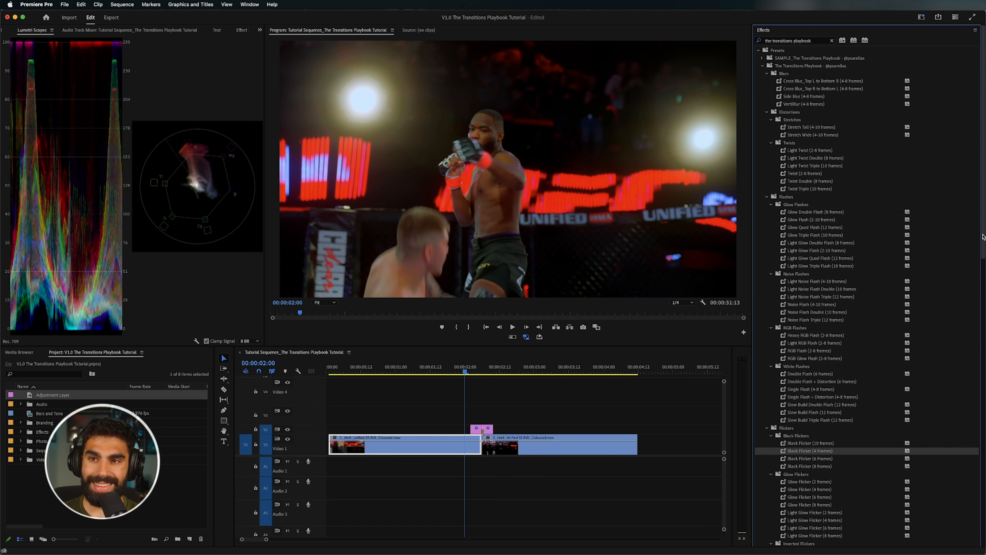